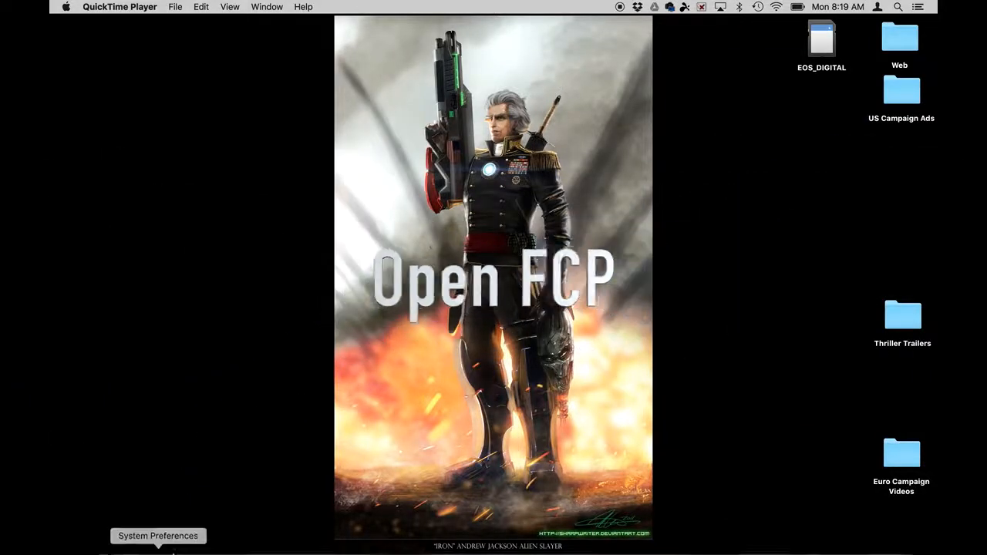
Step: Search the installed applications for "final" and launch Final Cut Pro
mouse_move(159, 552)
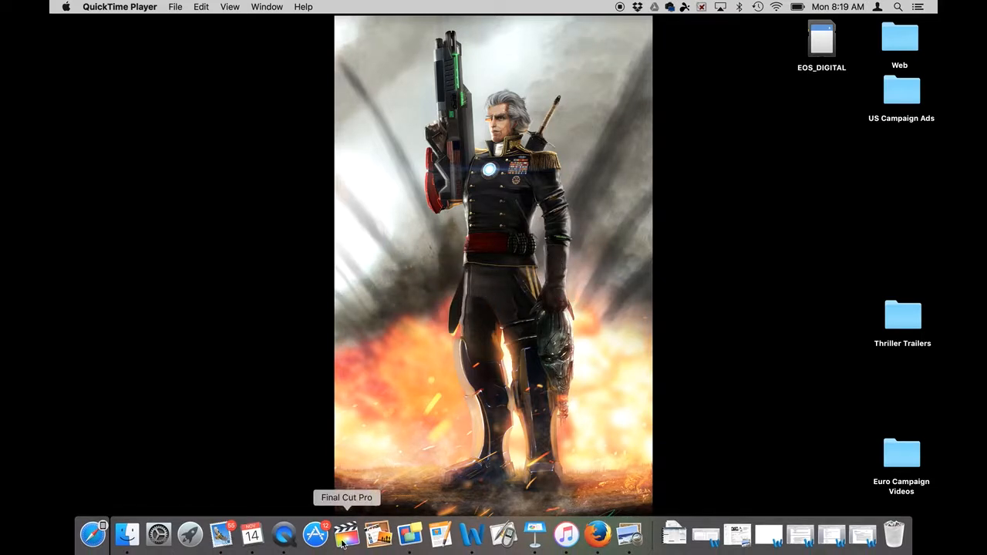
left_click(189, 540)
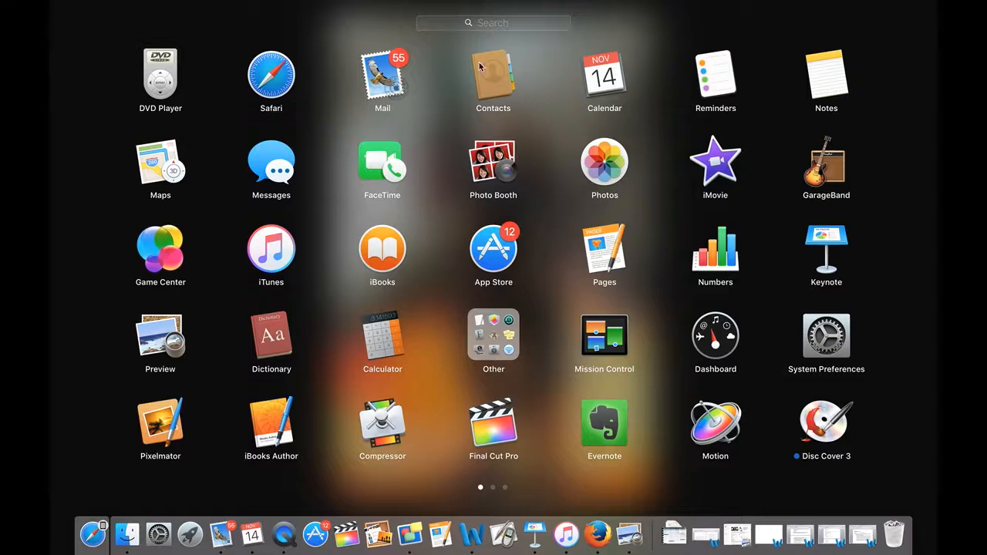
left_click(495, 24)
type("final")
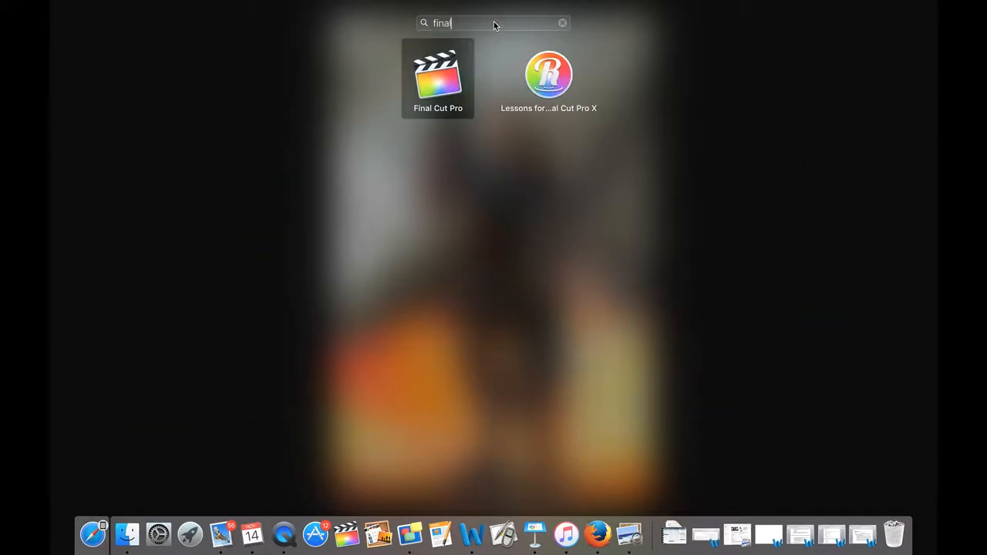
left_click(444, 83)
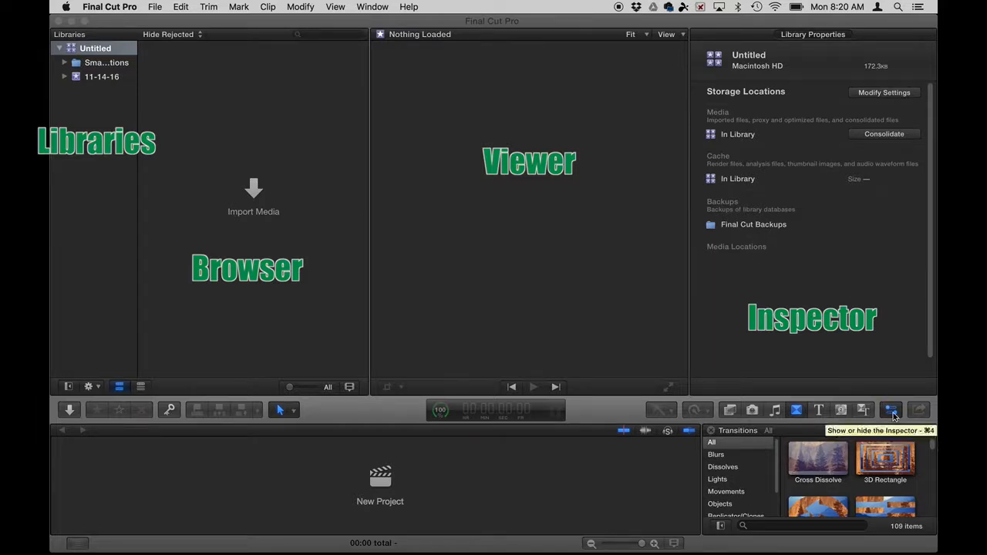
Step: Hide the Inspector and enlarge the timeline area upward
left_click(892, 413)
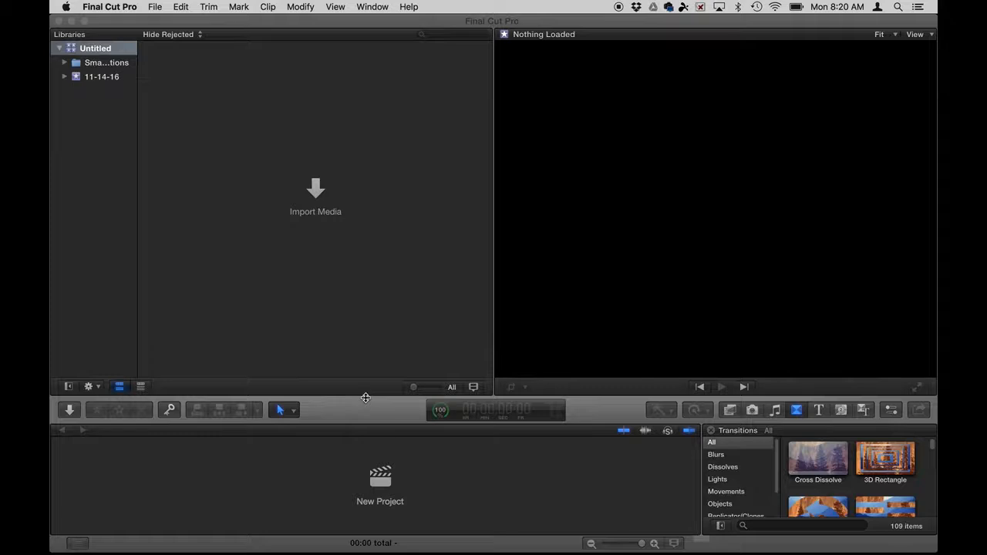
left_click_drag(366, 397, 361, 361)
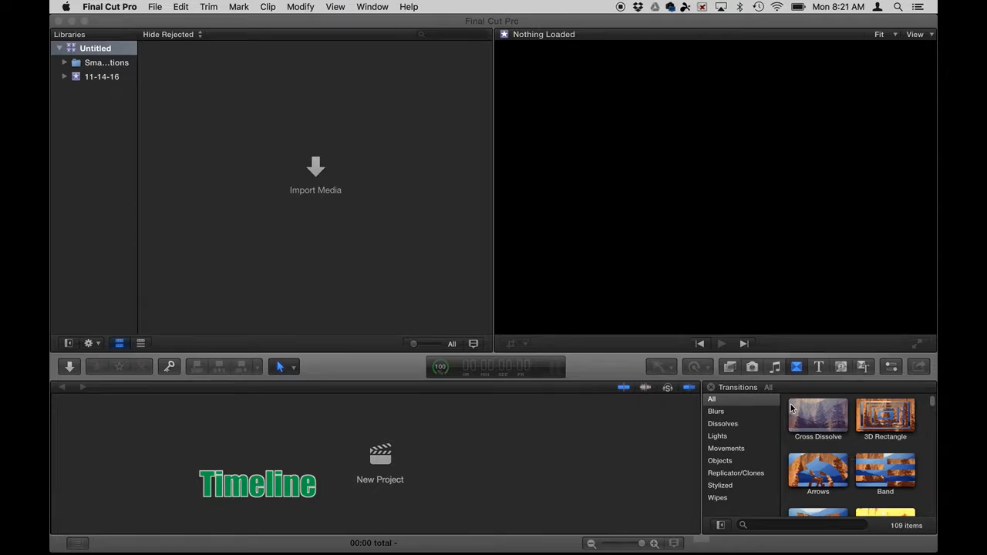
Step: Look through the Effects, Photos, Music and Sound, Transitions, Titles, Generators and Themes browsers, and show the Inspector again
left_click(730, 367)
left_click(753, 368)
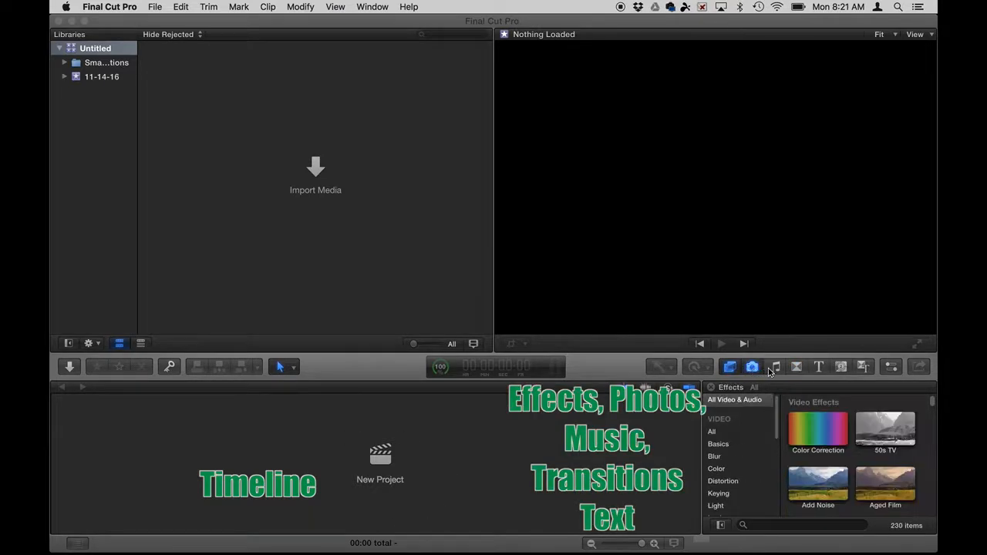
left_click(775, 368)
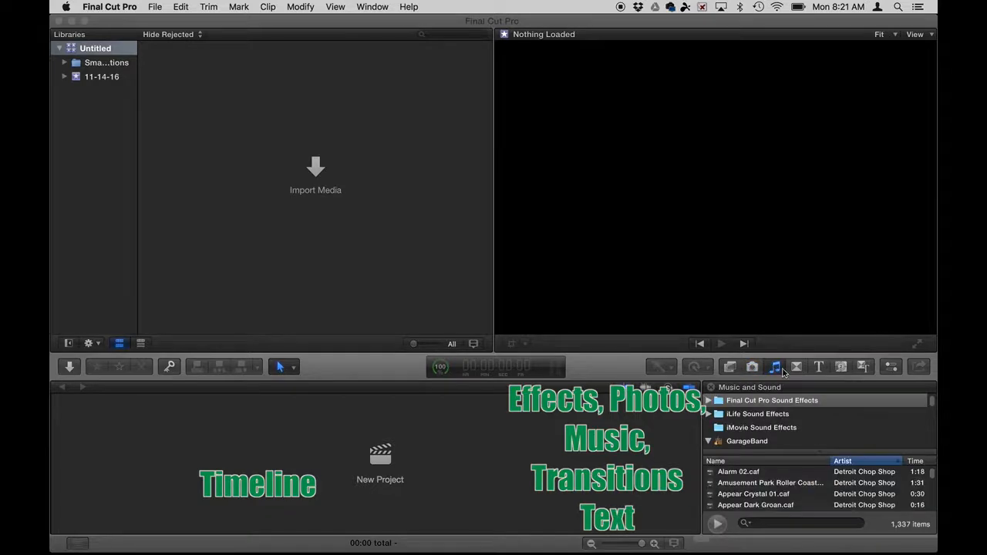
left_click(797, 368)
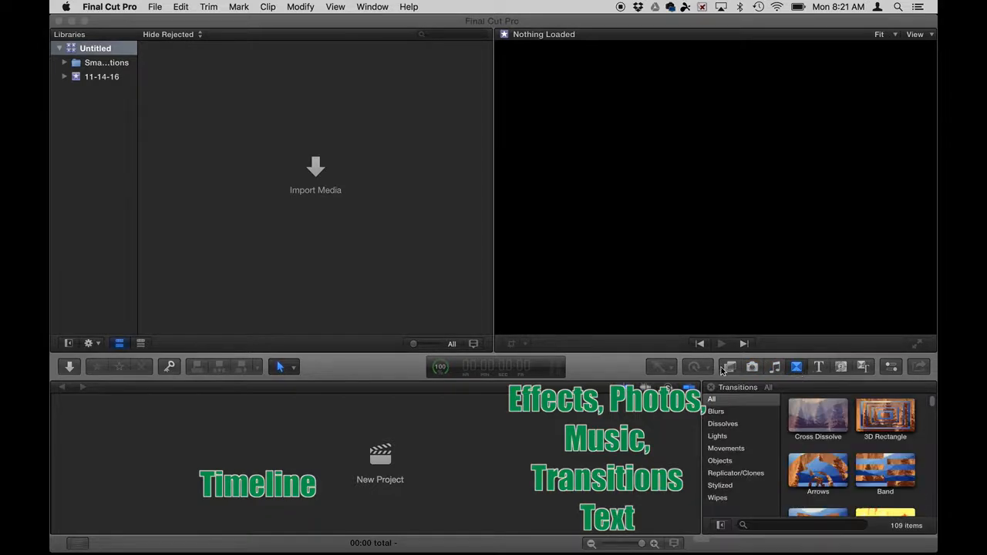
left_click(818, 370)
left_click(841, 369)
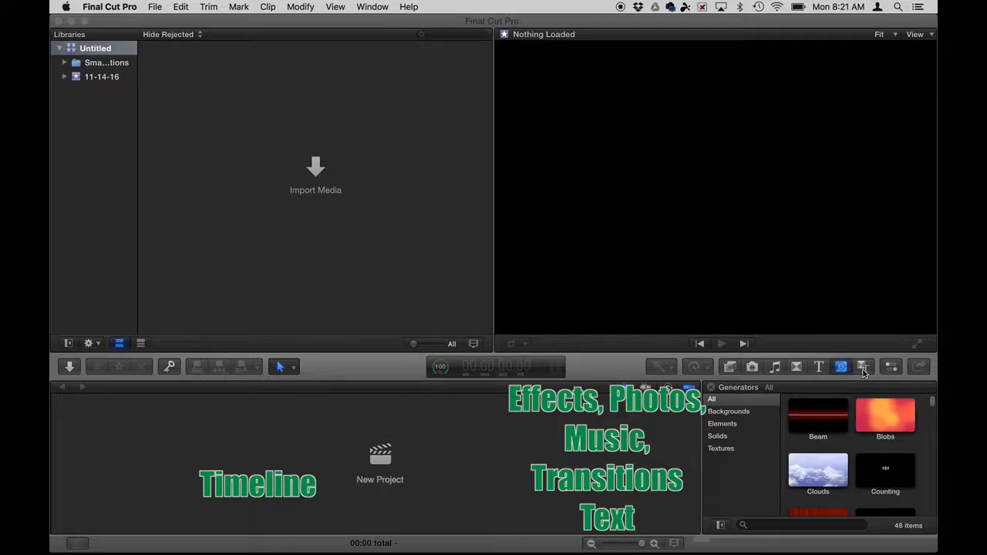
left_click(863, 370)
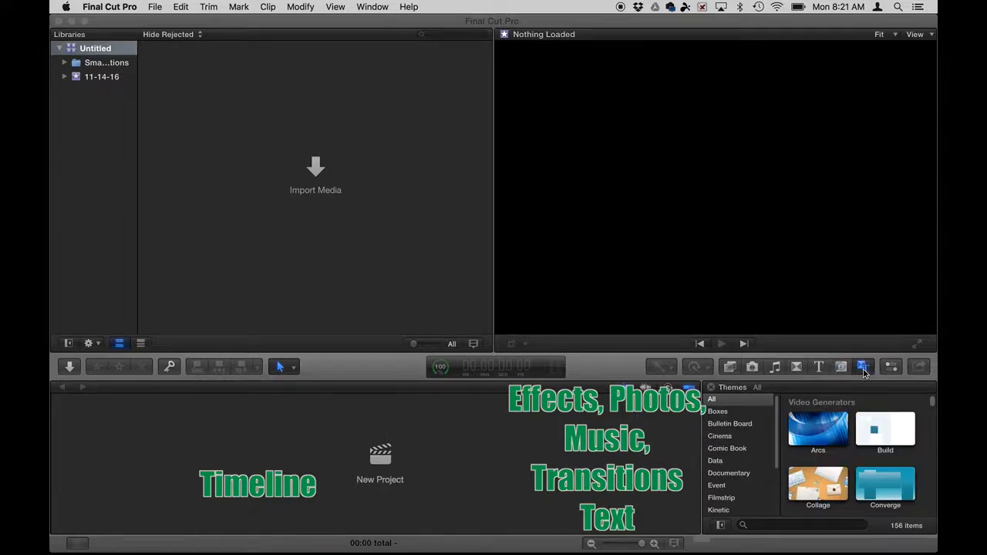
left_click(892, 369)
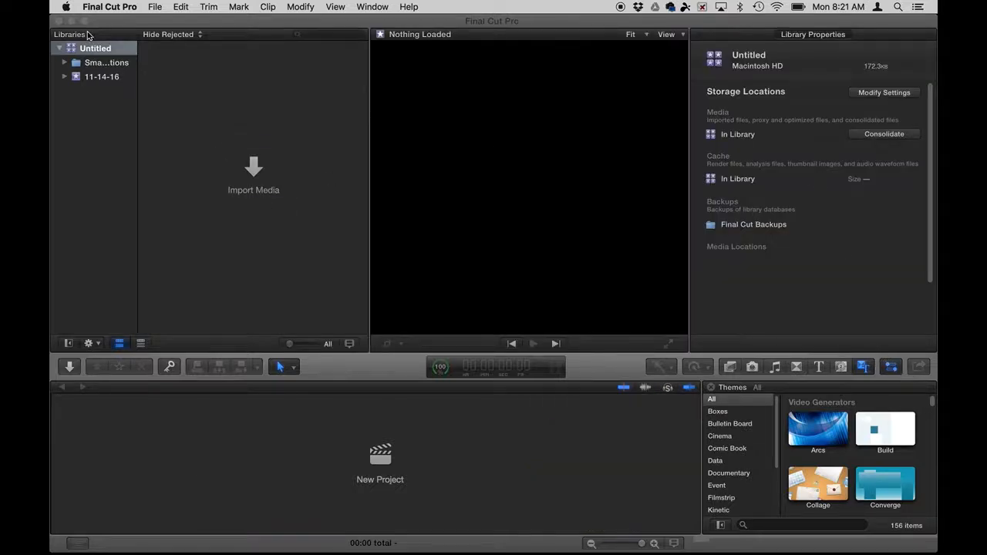
Step: Create a new library named NewFCP in the Movies folder
left_click(59, 49)
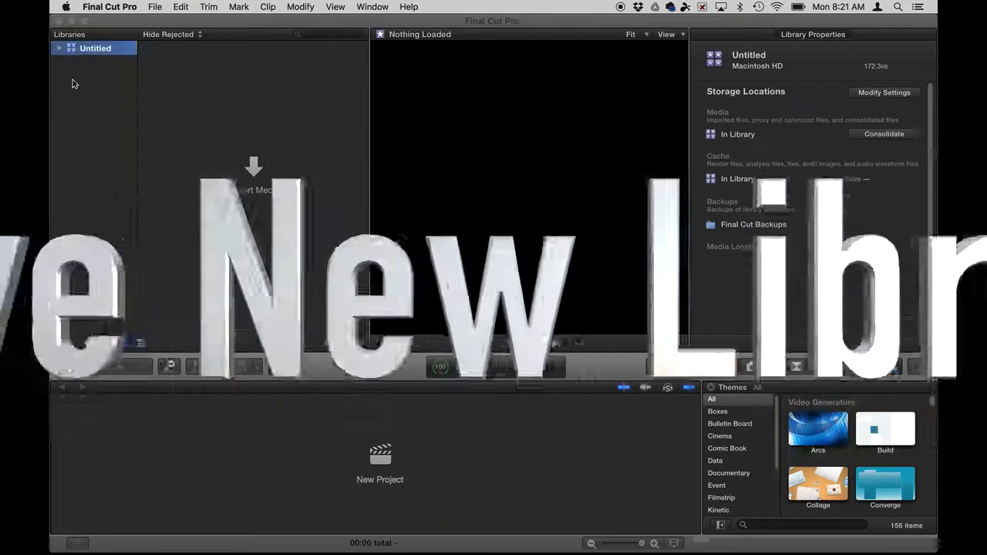
left_click(155, 7)
mouse_move(161, 22)
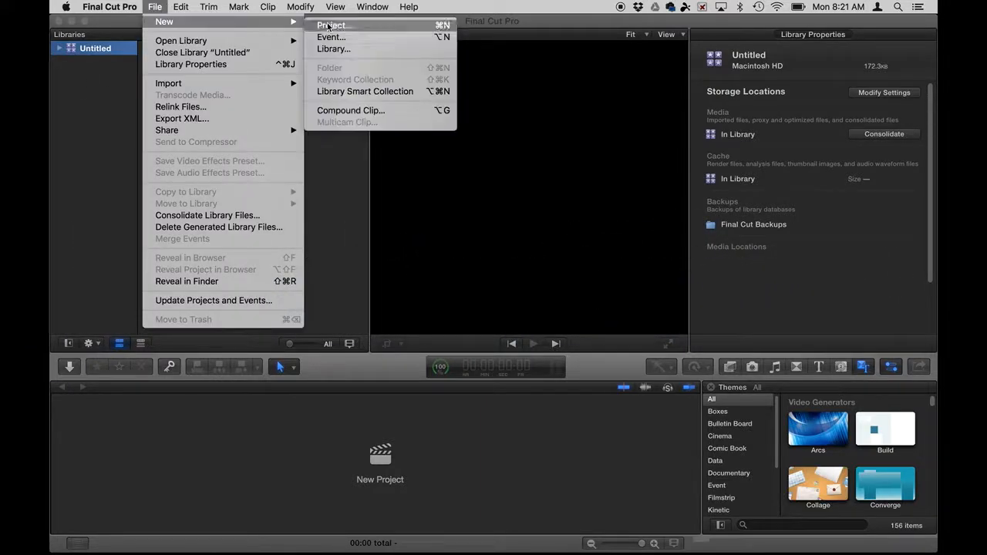
left_click(334, 48)
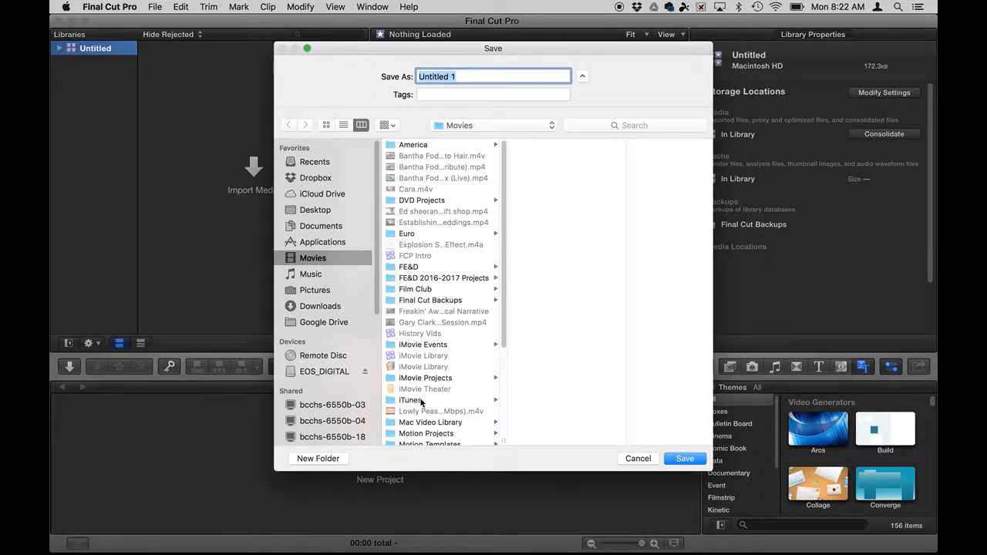
scroll(421, 402, "down", 10)
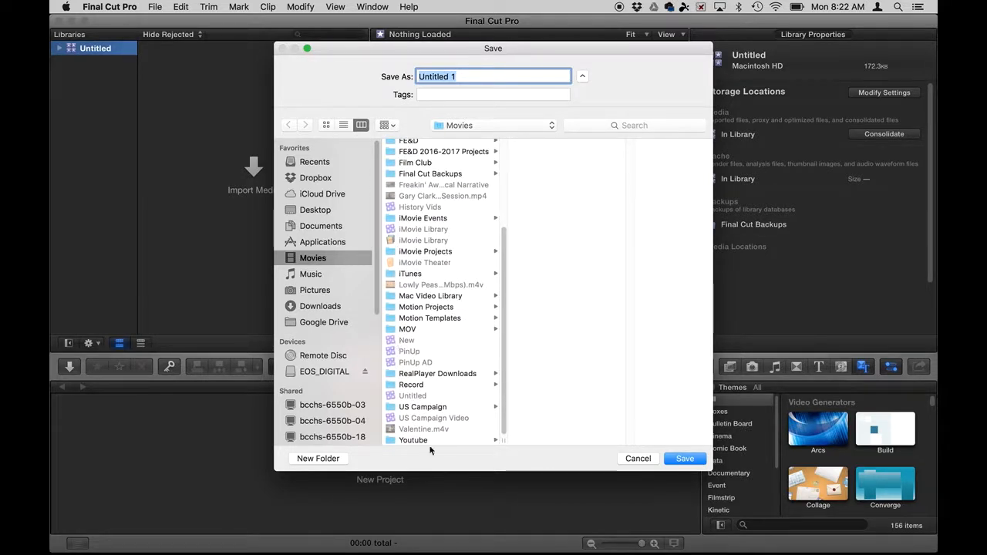
scroll(435, 409, "up", 5)
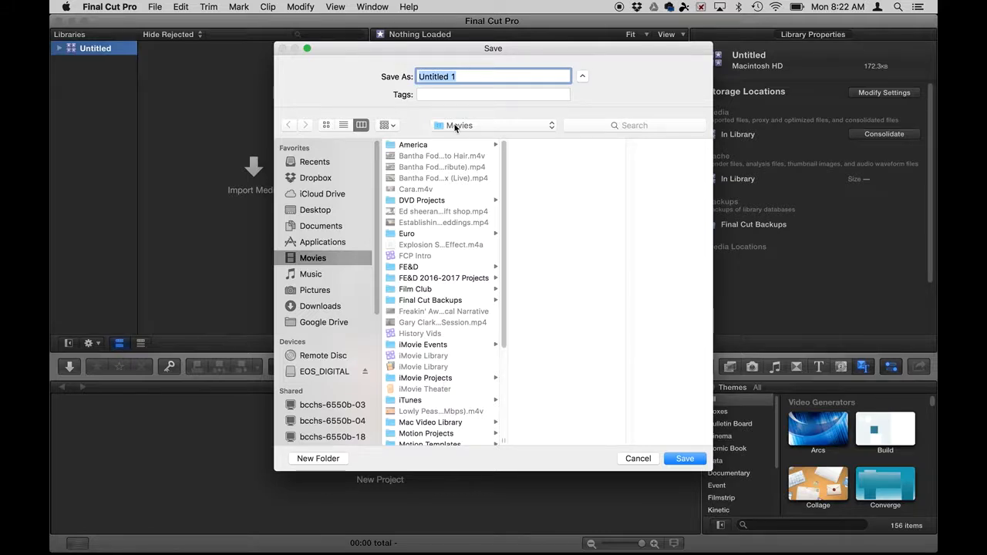
type("NewFCP")
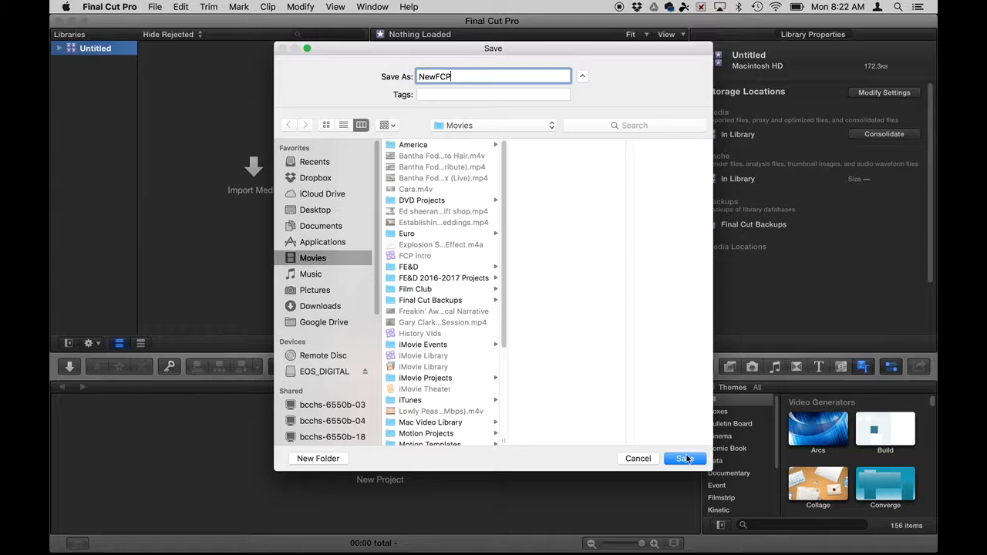
left_click(685, 459)
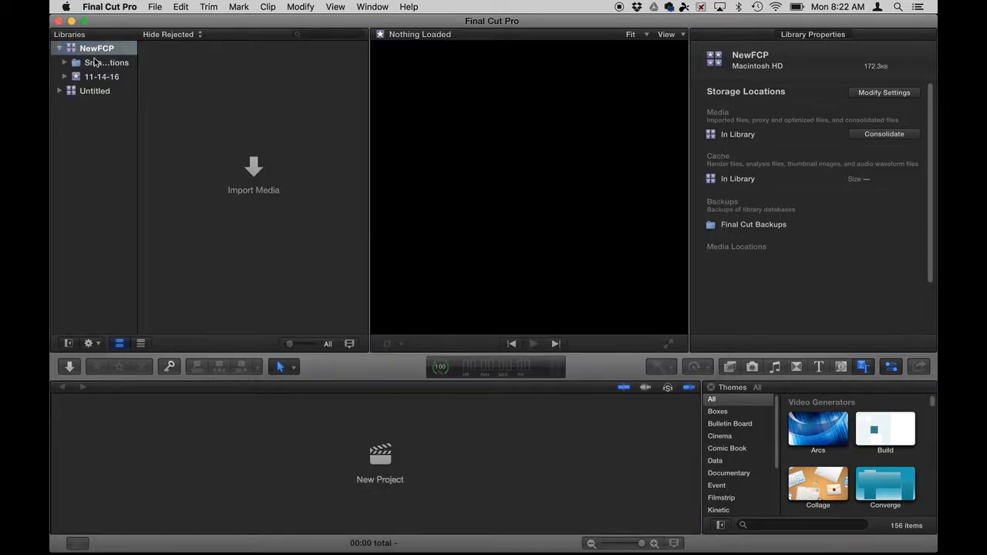
Step: Rename the 11-14-16 event in the NewFCP library as Practice
left_click(96, 64)
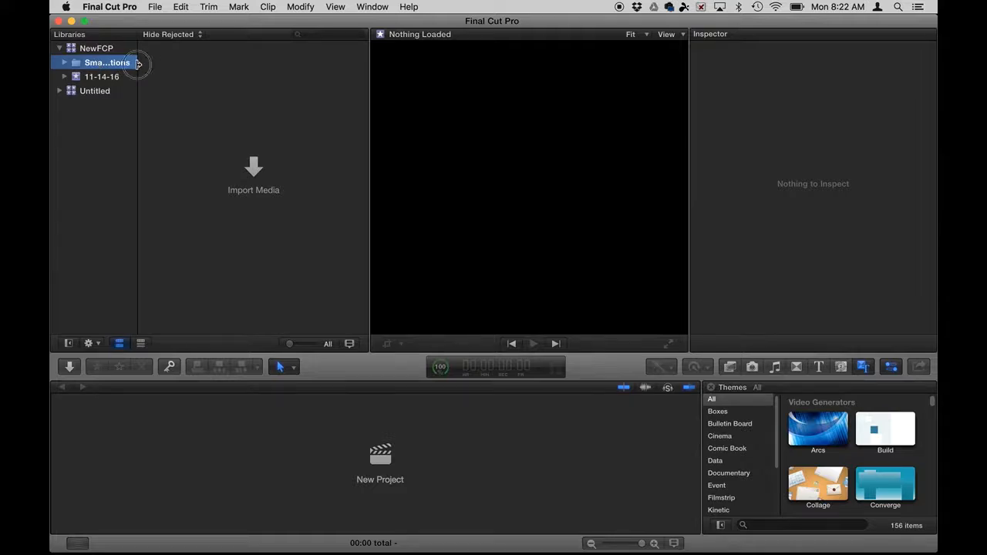
mouse_move(138, 67)
left_mouse_down()
mouse_move(199, 70)
mouse_move(137, 63)
left_mouse_up()
left_click(93, 78)
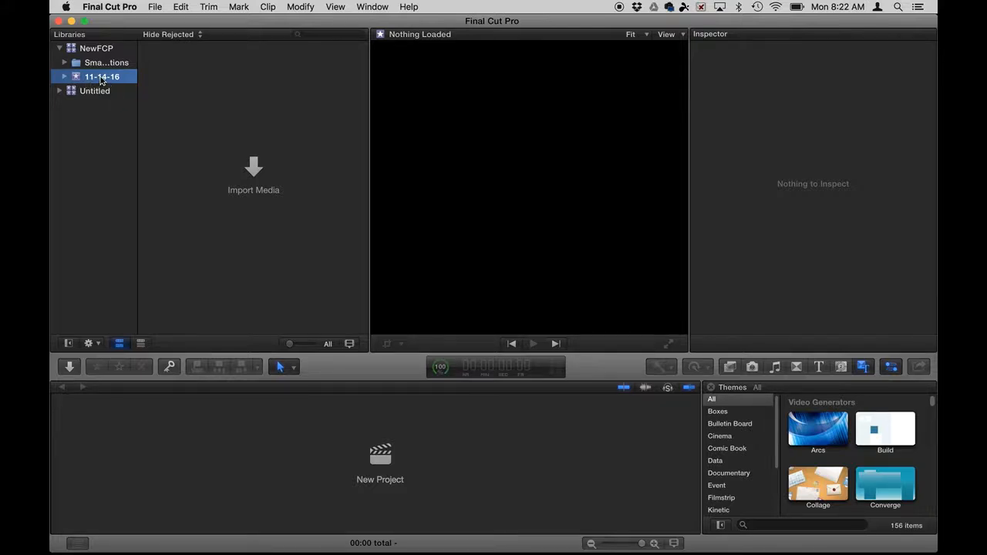
left_click(100, 80)
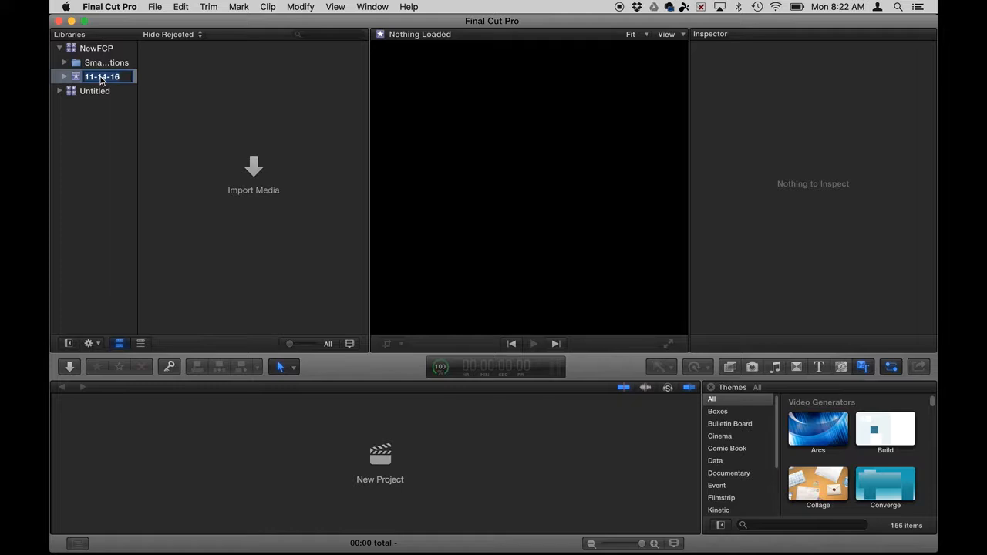
type("Practice")
key("Return")
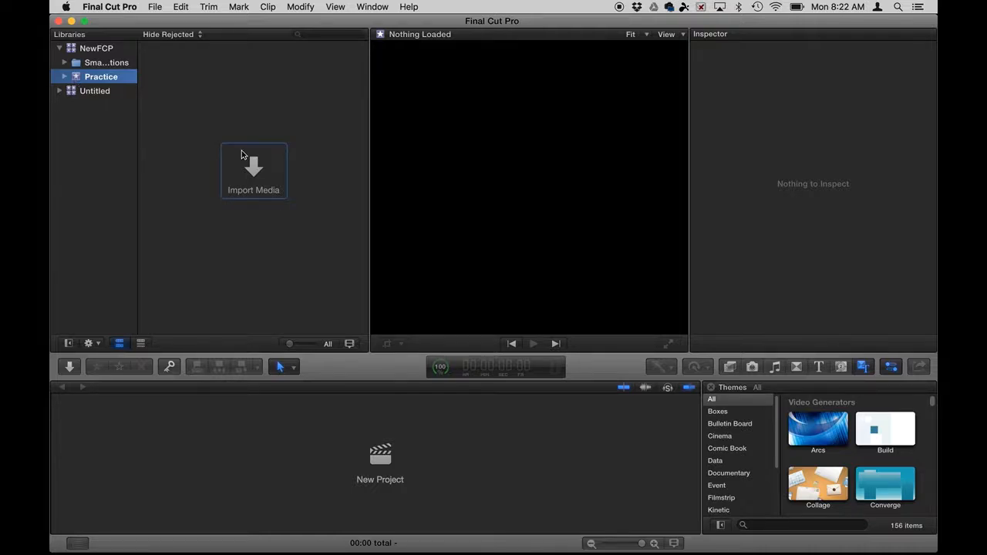
left_click(60, 91)
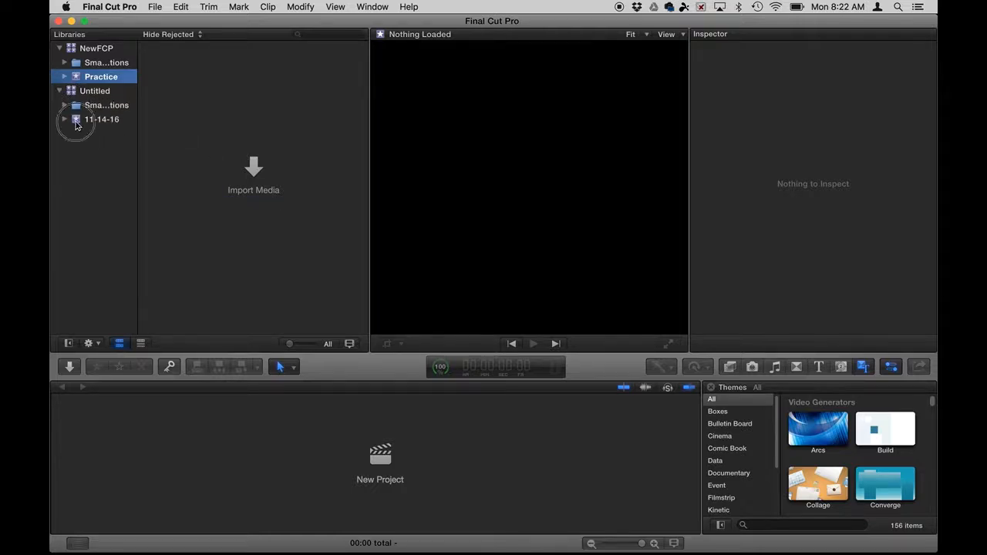
left_click(76, 121)
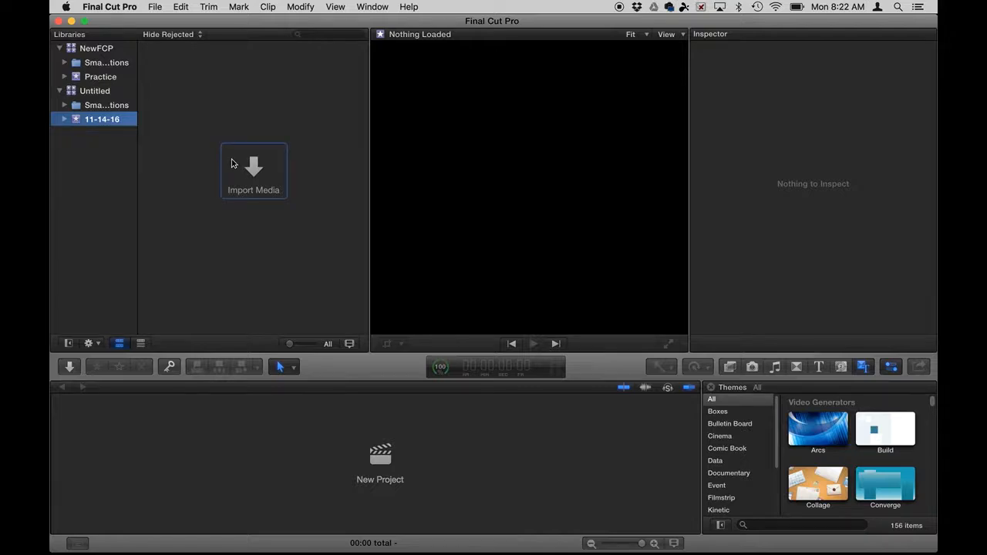
left_click(155, 8)
mouse_move(170, 23)
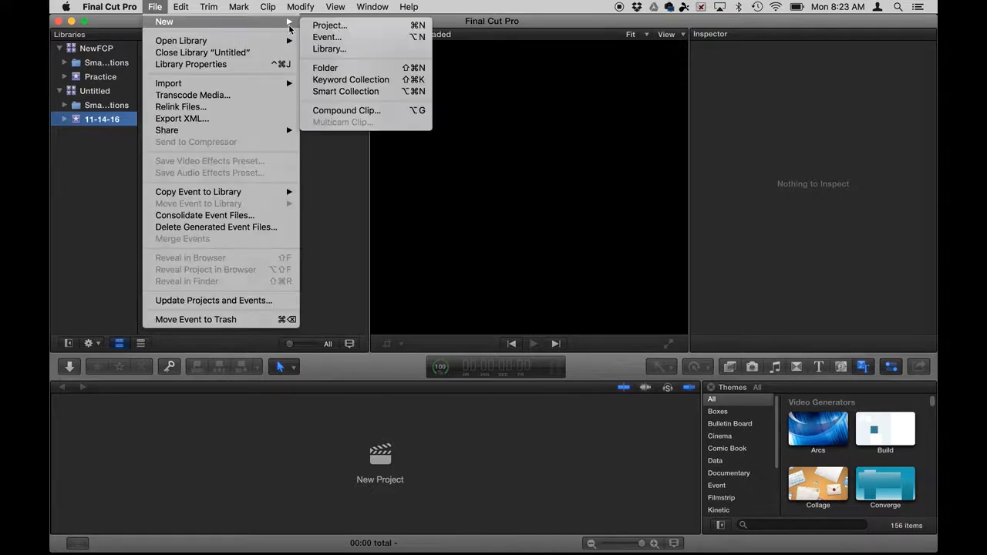
left_click(325, 208)
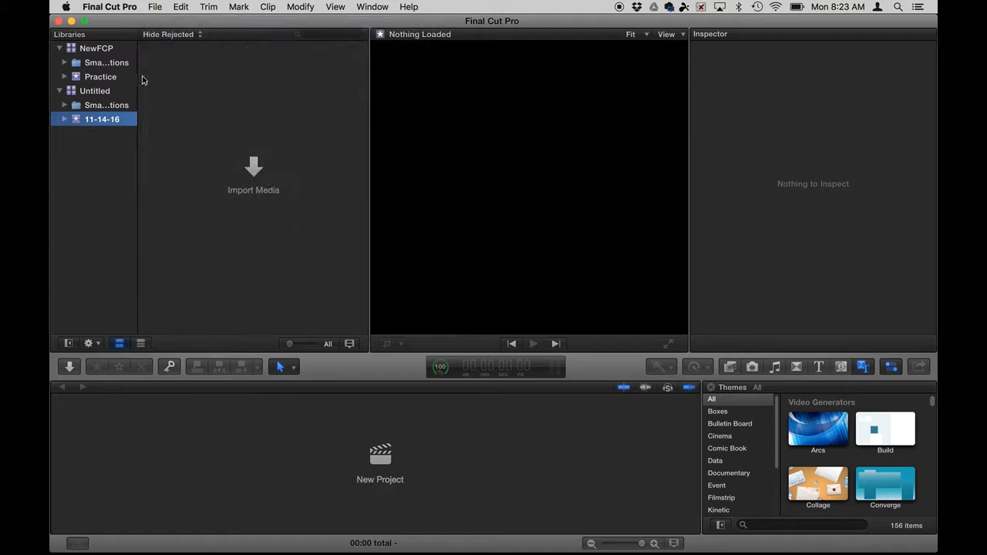
left_click(94, 78)
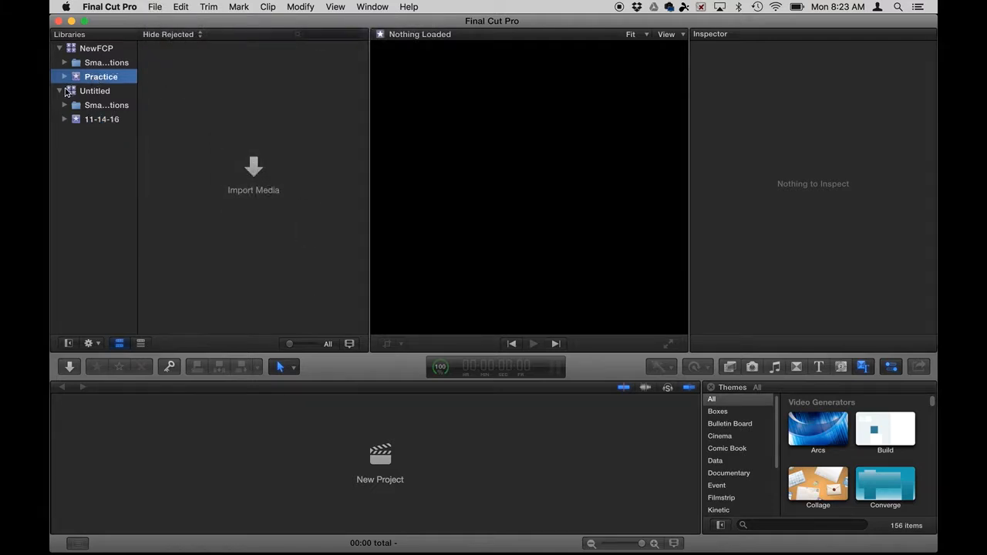
left_click(60, 91)
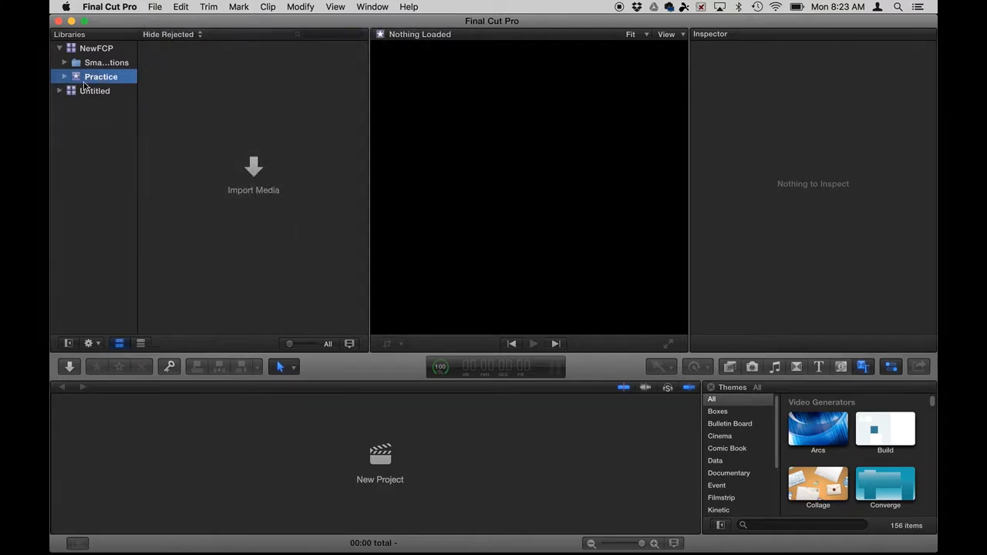
Step: Close the Untitled library so that only NewFCP stays open
left_click(74, 93)
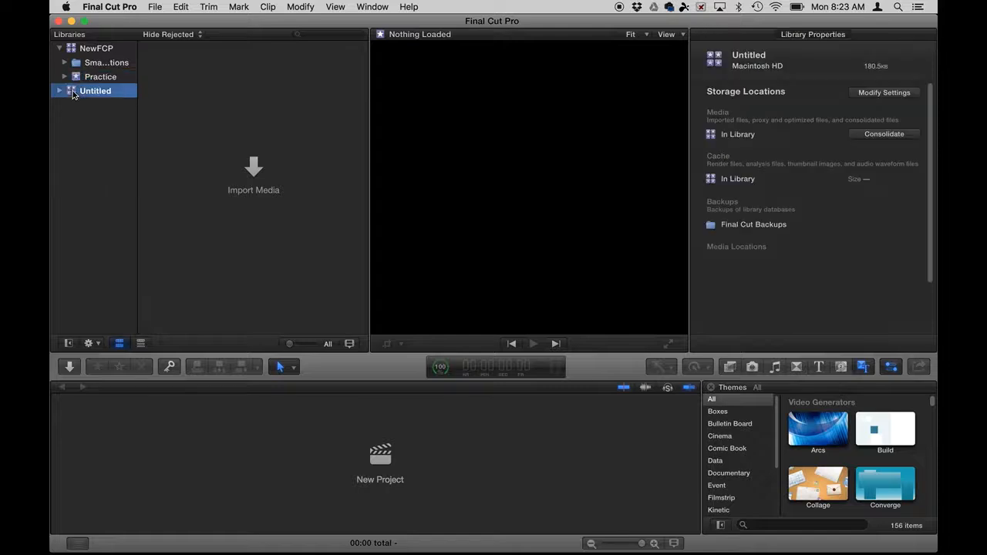
right_click(74, 95)
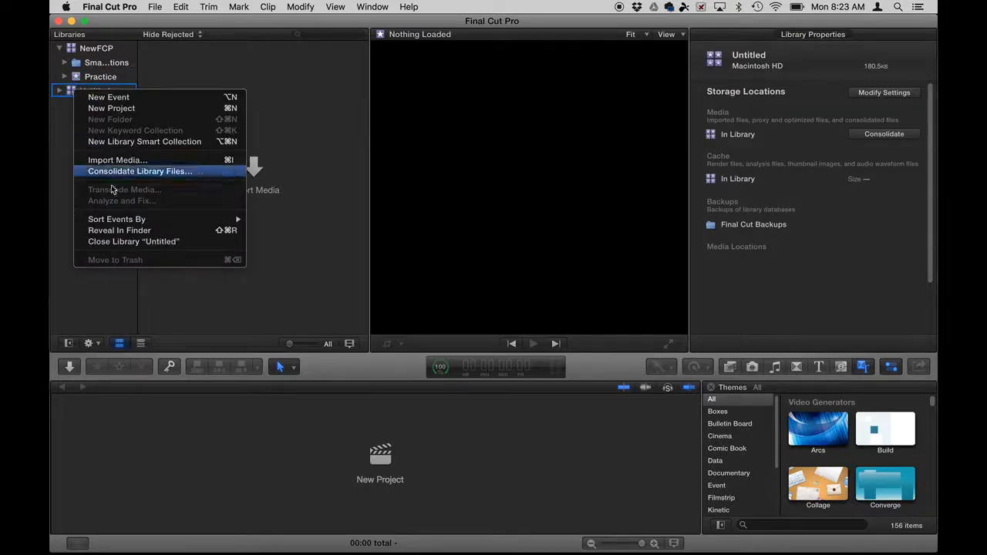
left_click(124, 243)
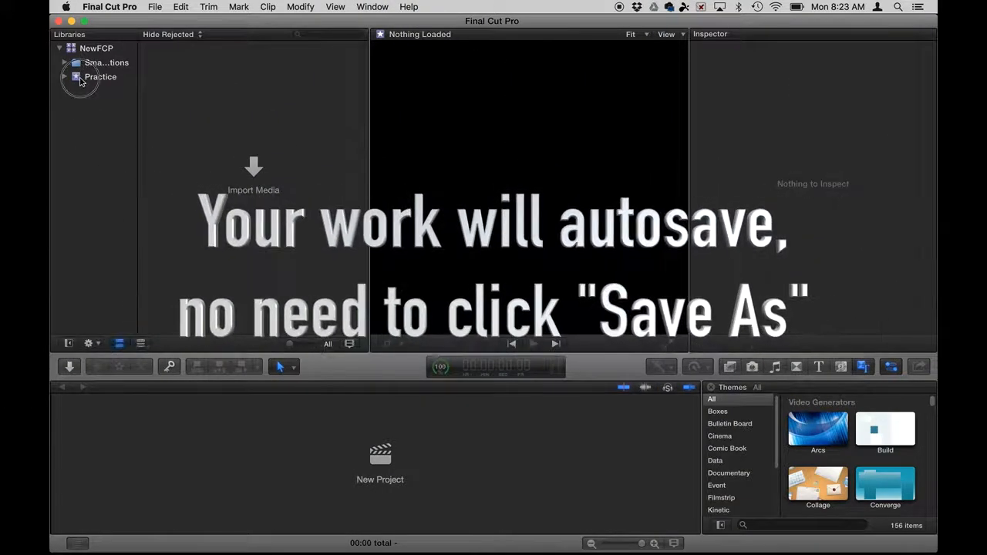
Step: Start a new project in the Practice event and name it Practice FCP
left_click(91, 77)
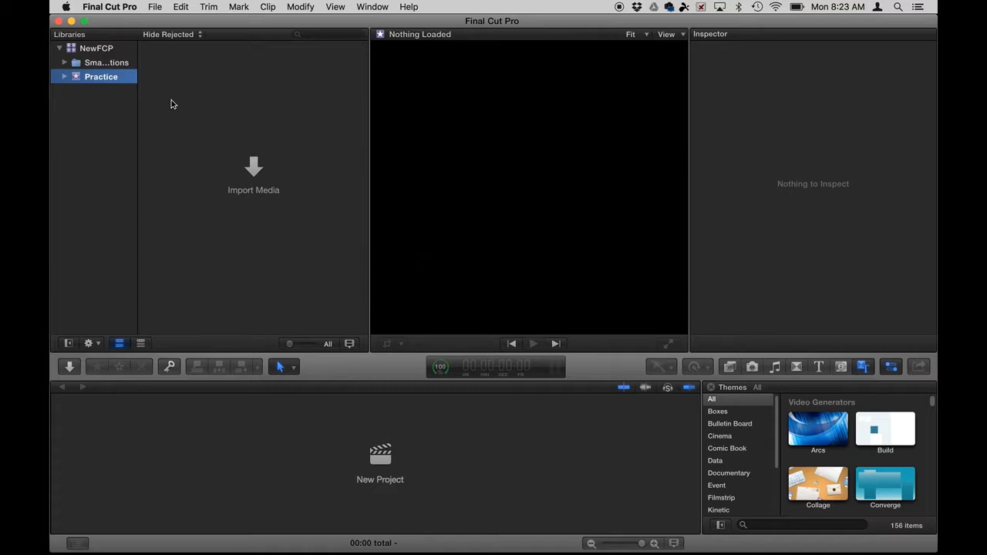
left_click(155, 7)
mouse_move(173, 21)
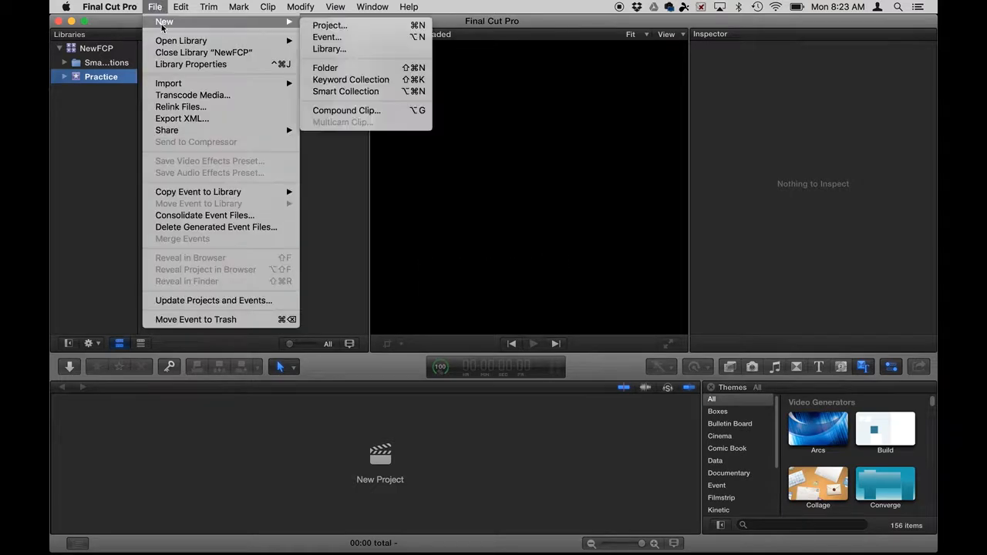
left_click(322, 25)
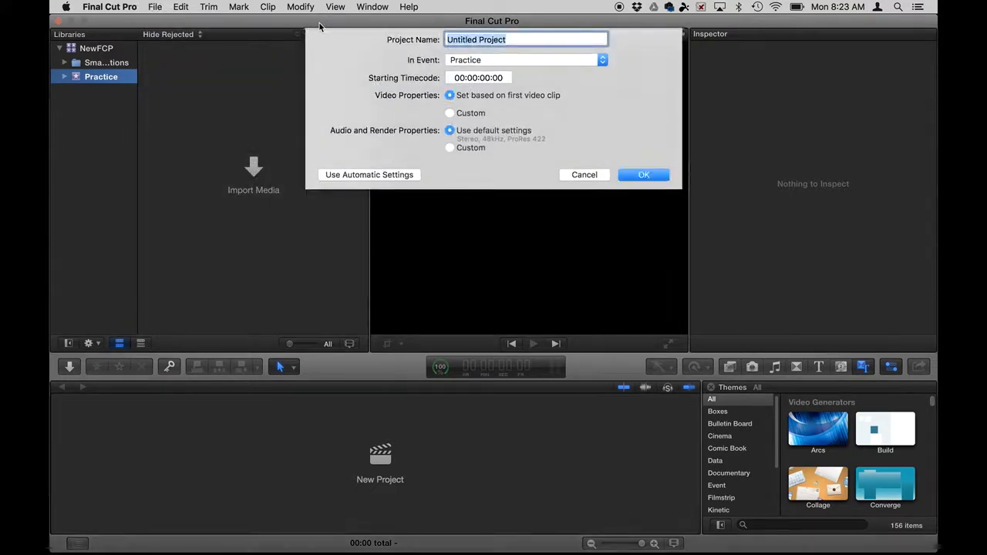
type("Practice FCP")
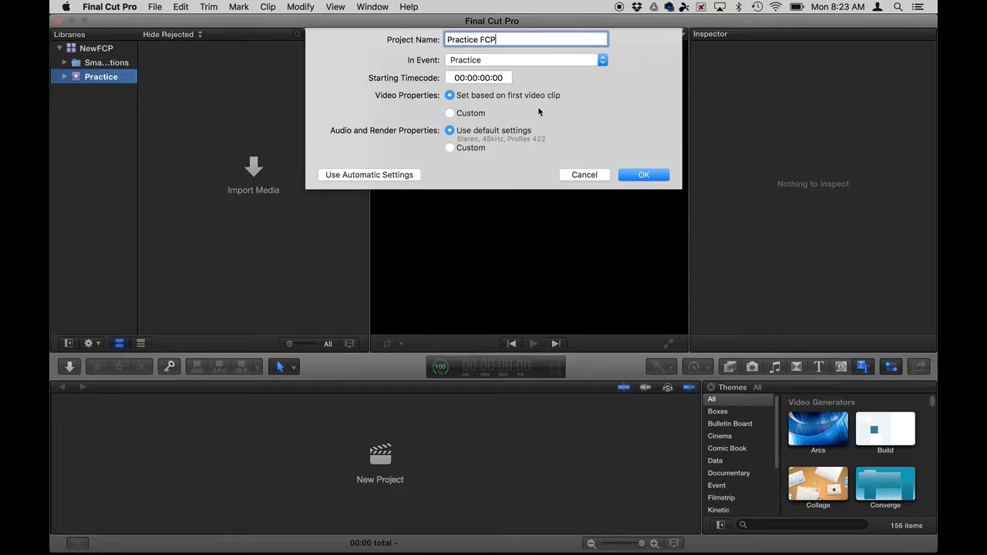
Step: Switch the new project's video properties to custom, with 1080p HD format, 1920x1080 resolution and a 60p rate
left_click(450, 114)
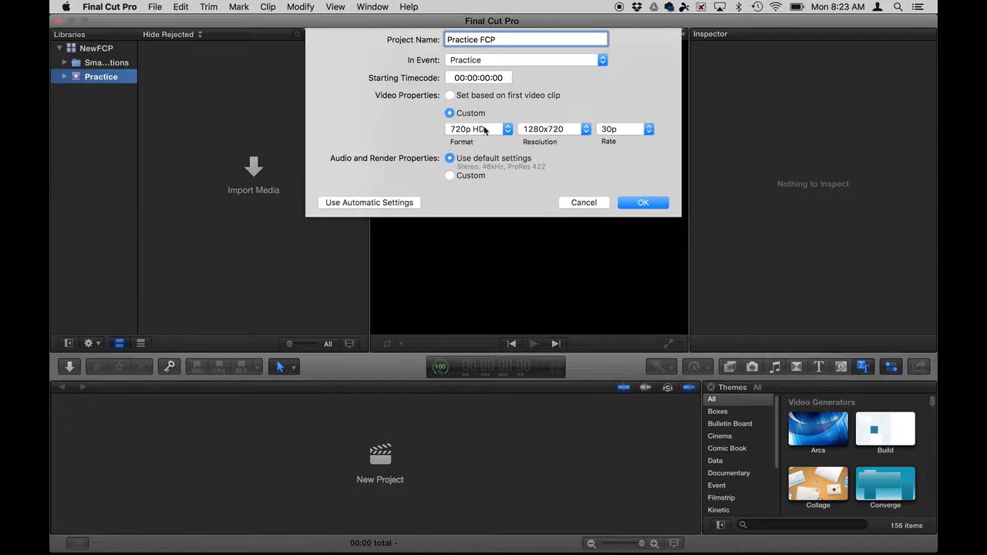
left_click(494, 129)
left_click(486, 107)
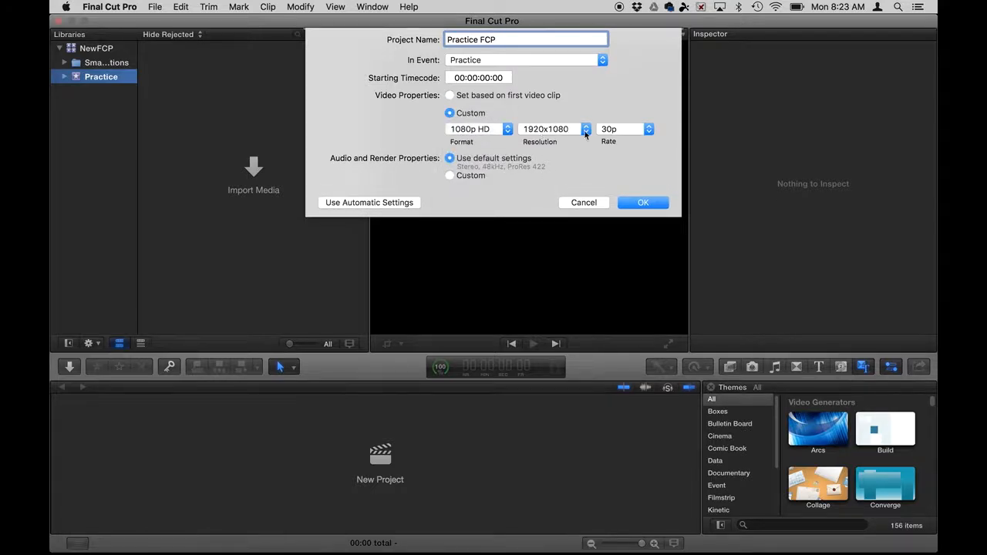
left_click(621, 131)
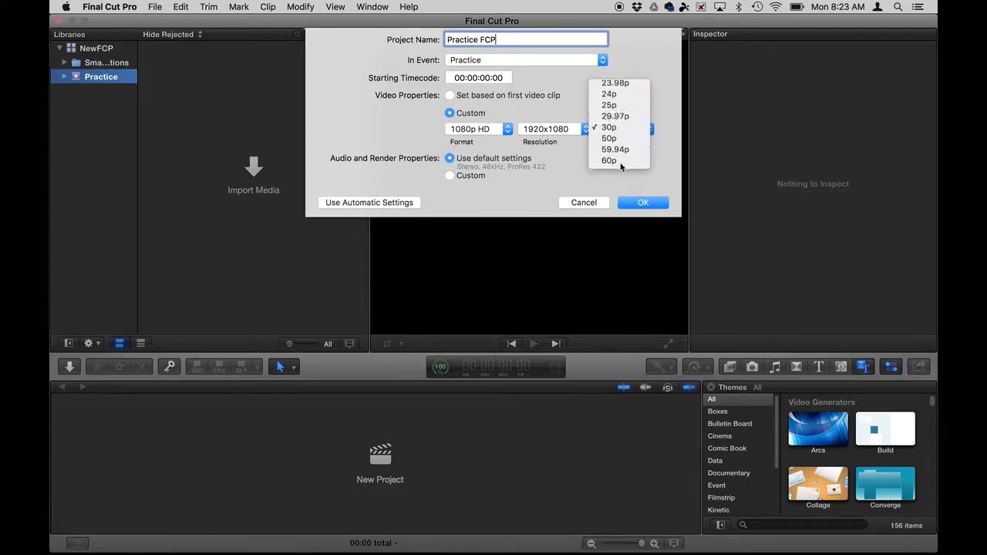
left_click(626, 162)
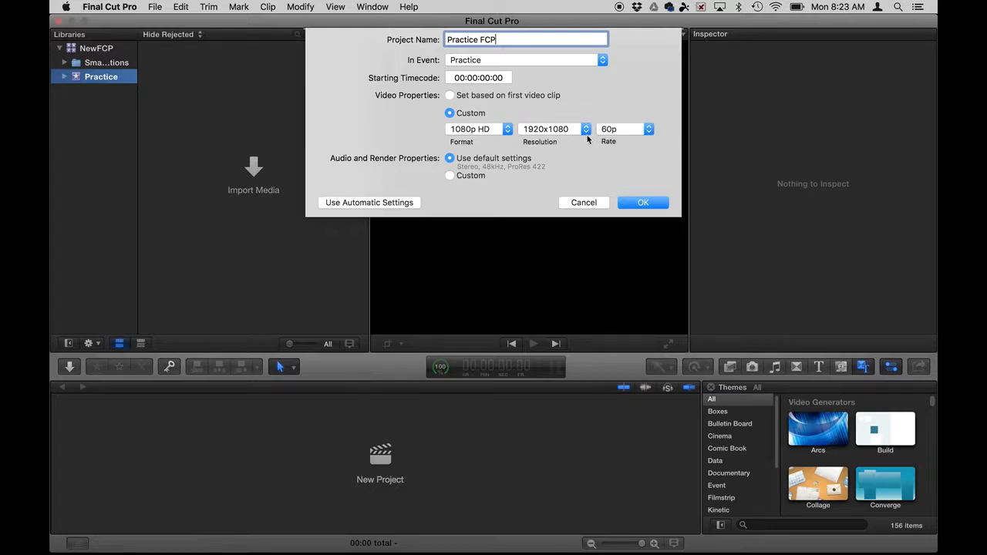
Step: Base the video properties on the first video clip and create the project
left_click(450, 95)
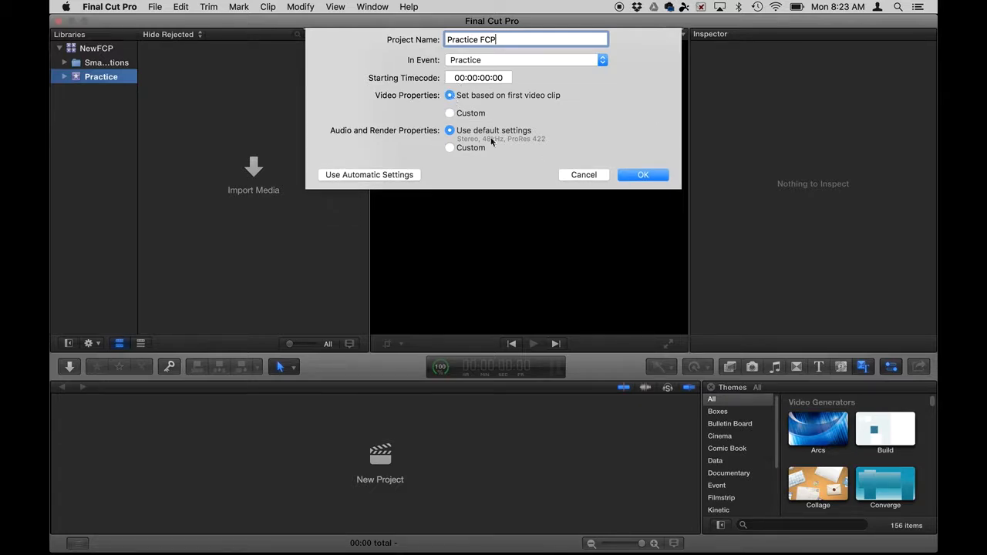
left_click(642, 172)
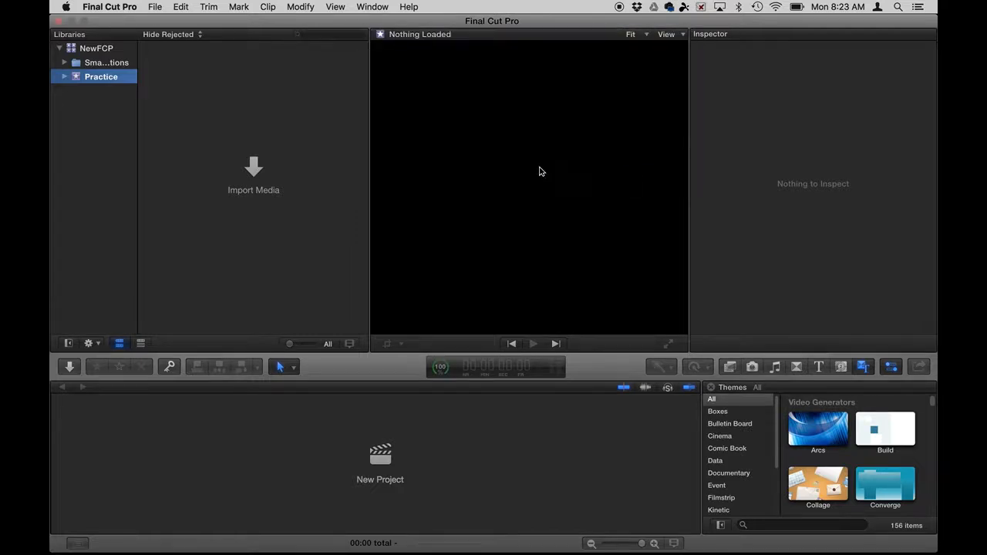
Step: Examine the Practice FCP project's details in the Practice event, leaving the project deselected
left_click(189, 88)
left_click(94, 80)
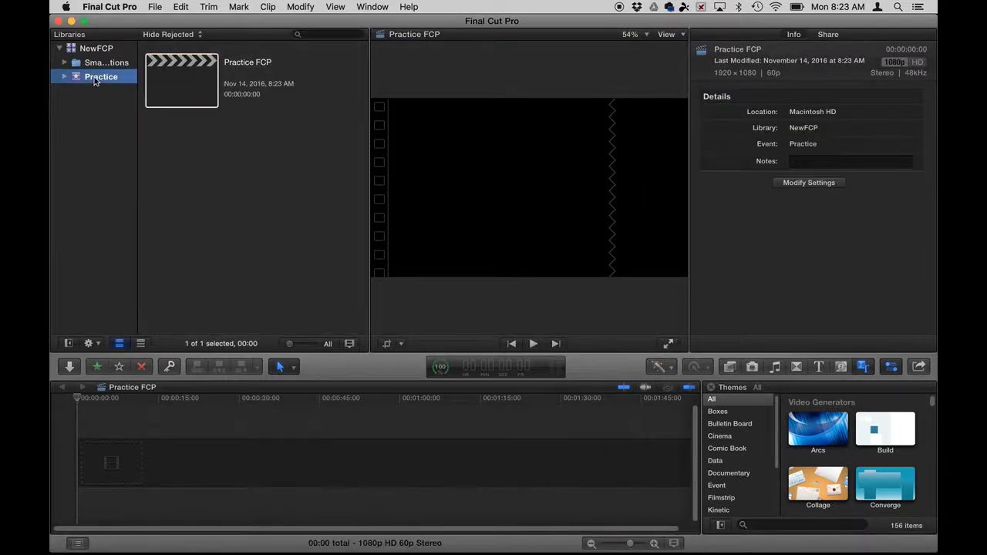
left_click(168, 85)
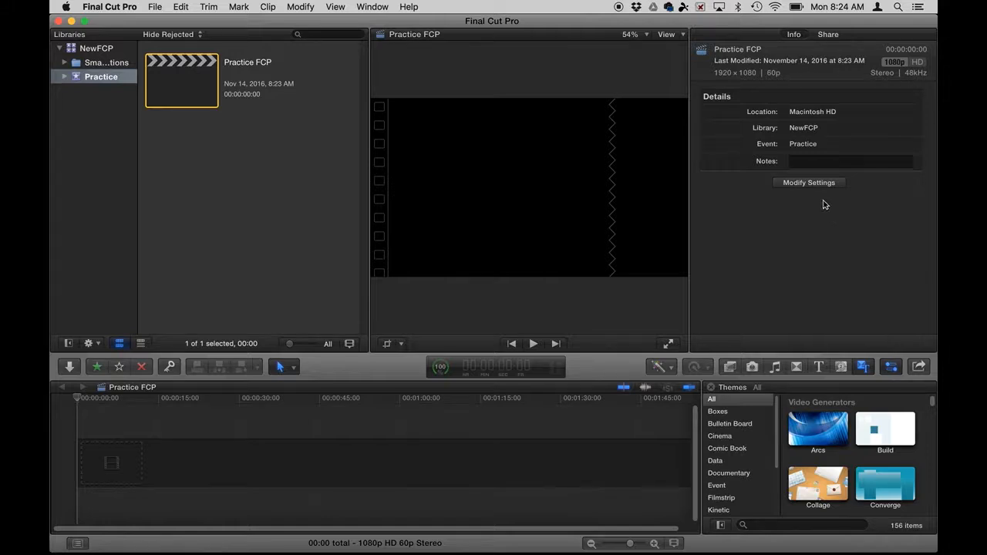
left_click(228, 164)
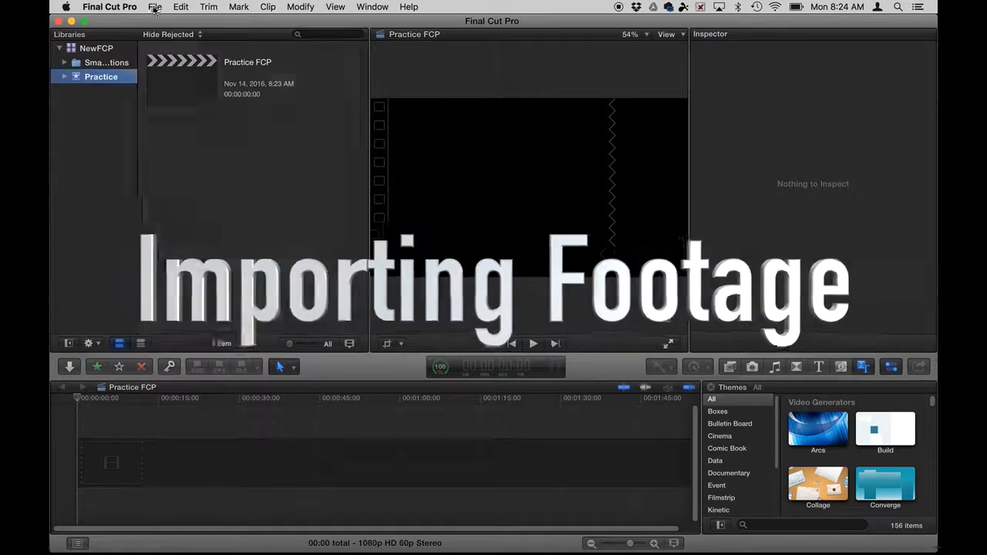
left_click(154, 7)
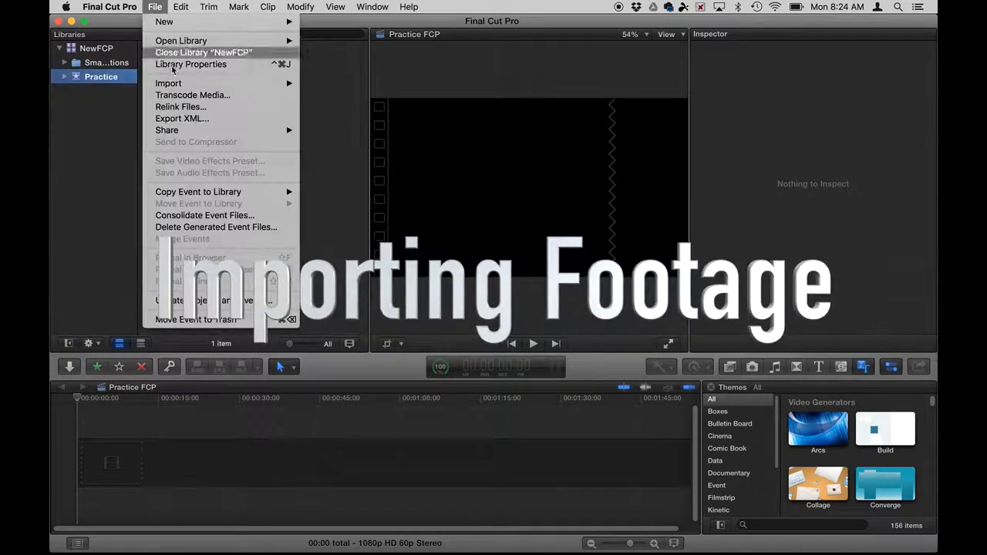
mouse_move(170, 82)
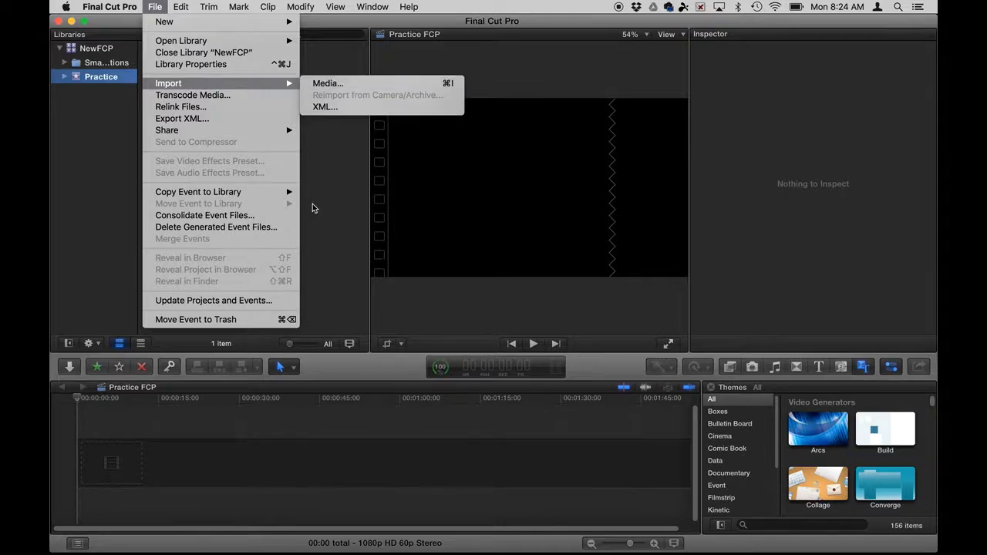
left_click(320, 202)
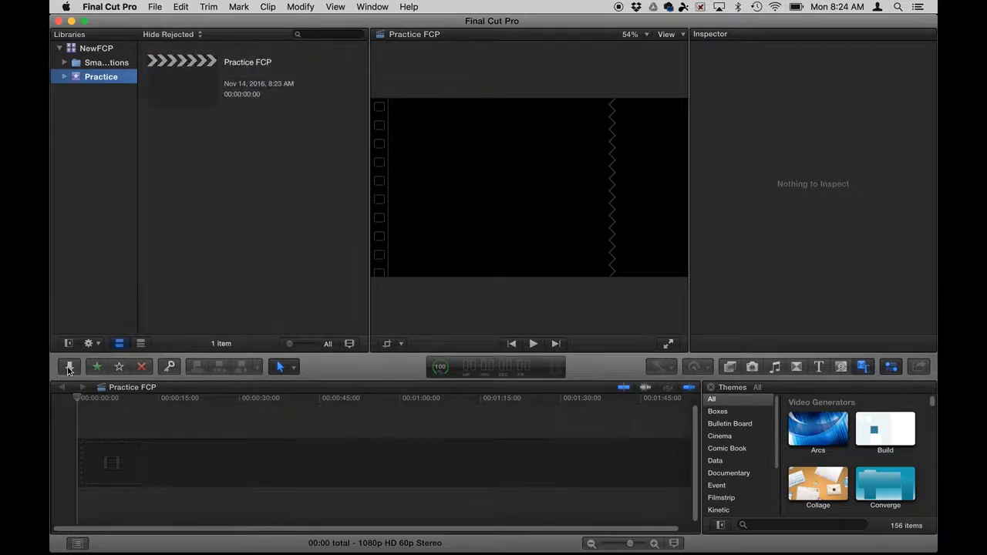
Step: Open Media Import, browse the clips on the EOS_DIGITAL card and select MVI_8254 through MVI_8263
left_click(68, 368)
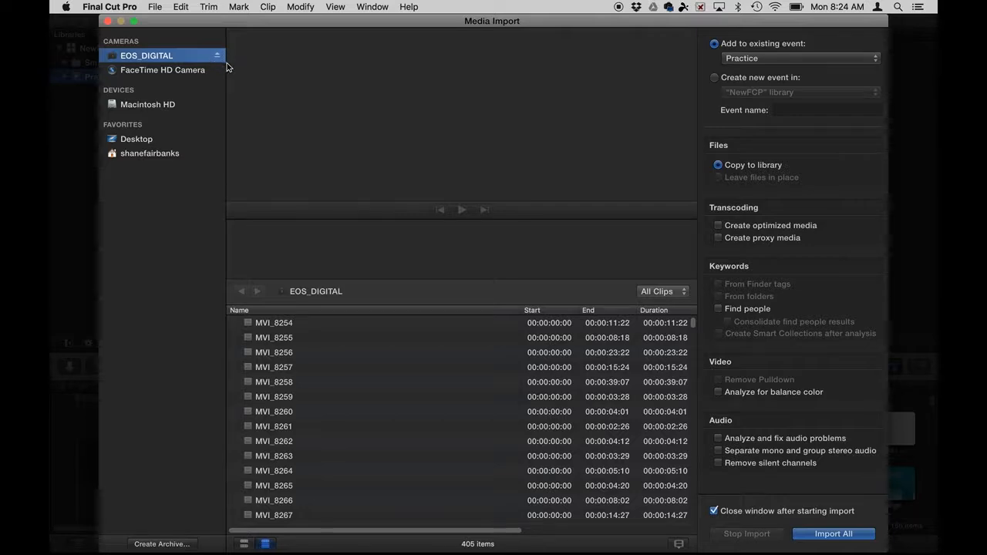
scroll(301, 474, "down", 10)
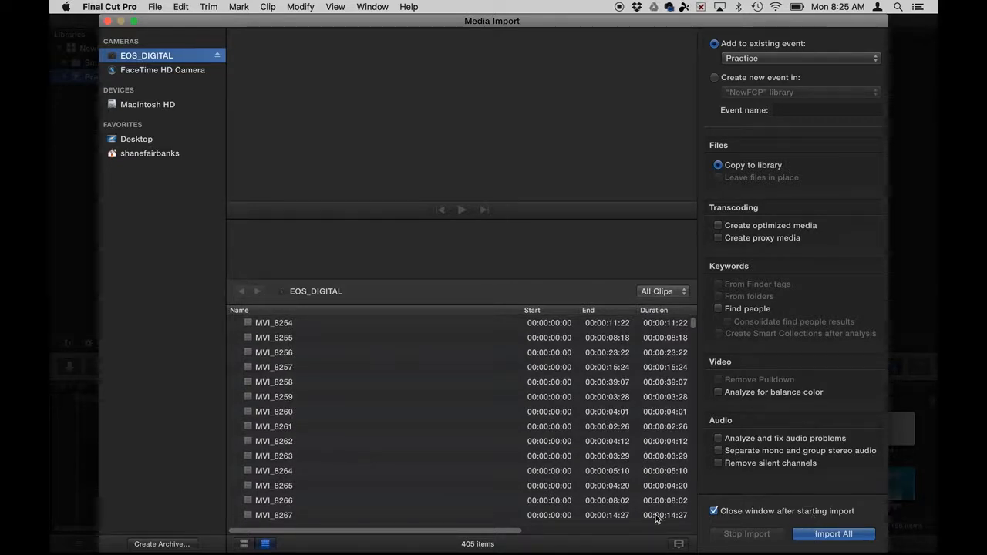
left_click(276, 324)
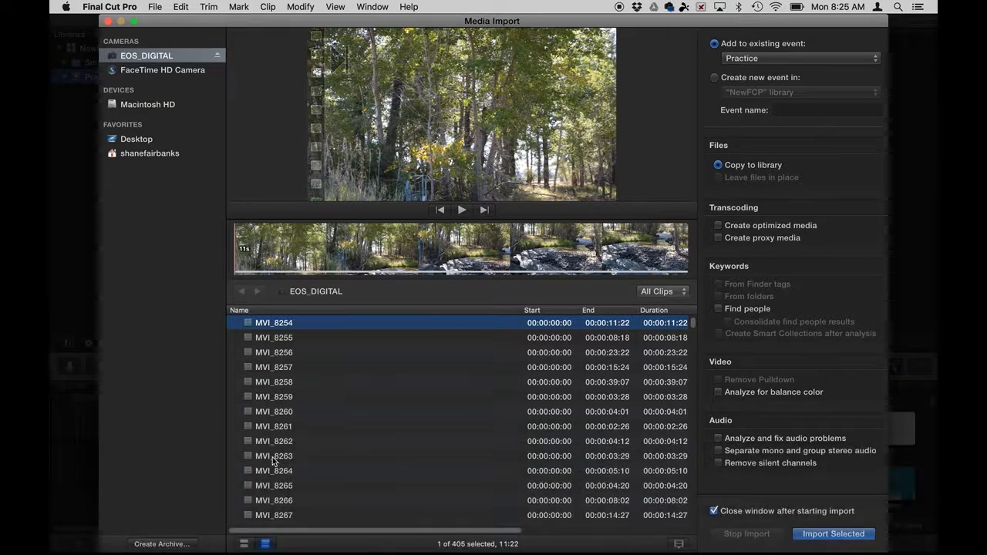
left_click(272, 459, "shift")
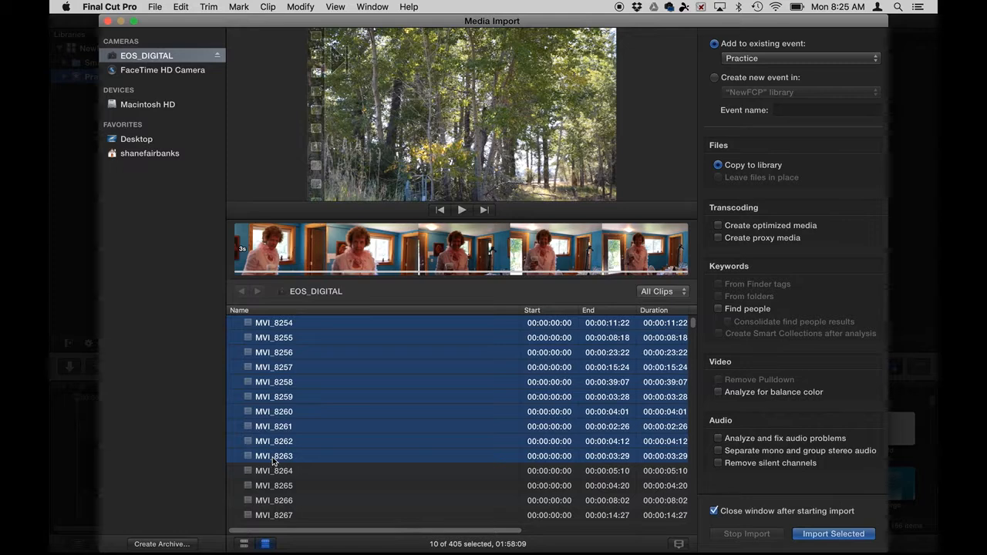
Step: Import only the clips MVI_8254 and MVI_8255 into the Practice event and dismiss the notification
left_click(275, 324)
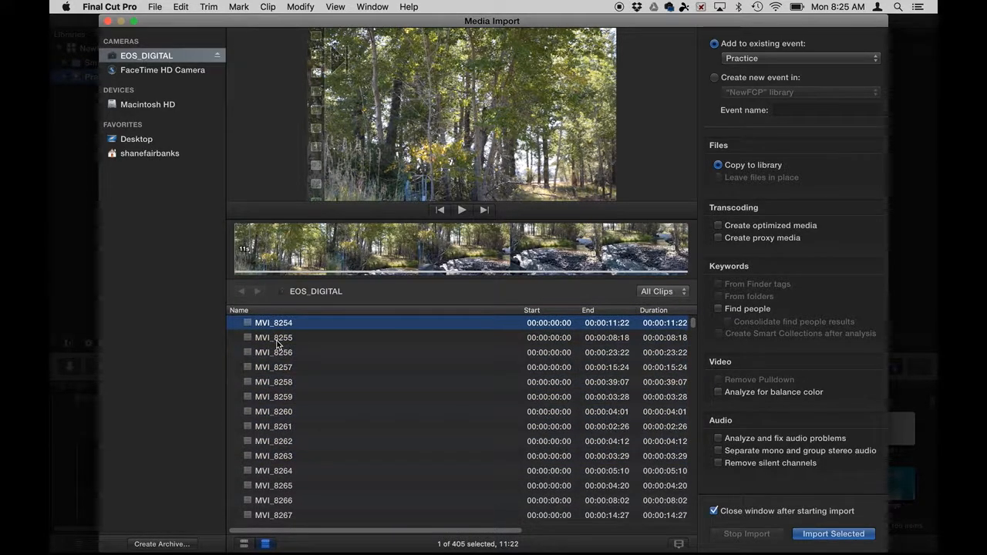
left_click(277, 339, "shift")
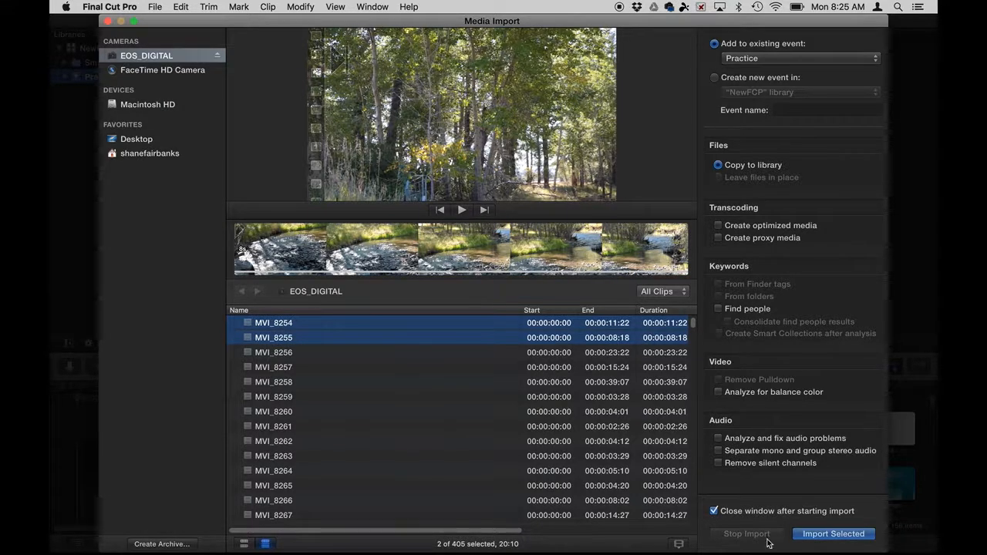
left_click(809, 538)
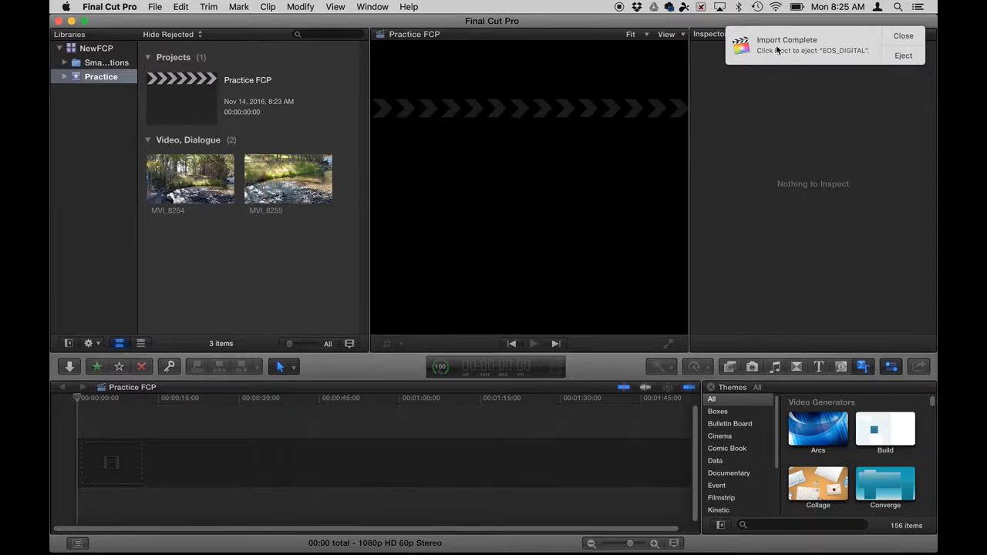
left_click(902, 35)
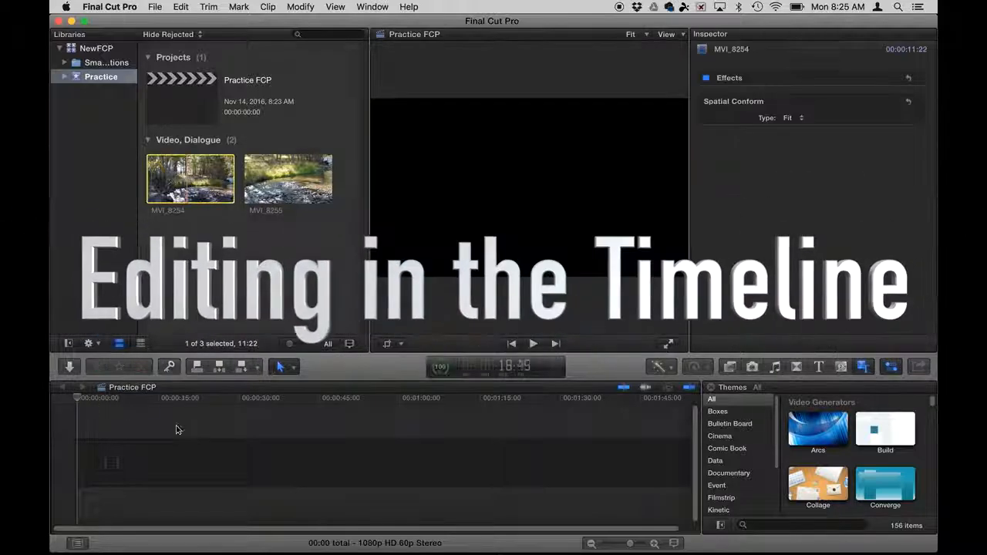
Step: Place the playhead at about 21:10 in the empty timeline, overwrite clip MVI_8254 there and select the gap before it
left_click(176, 429)
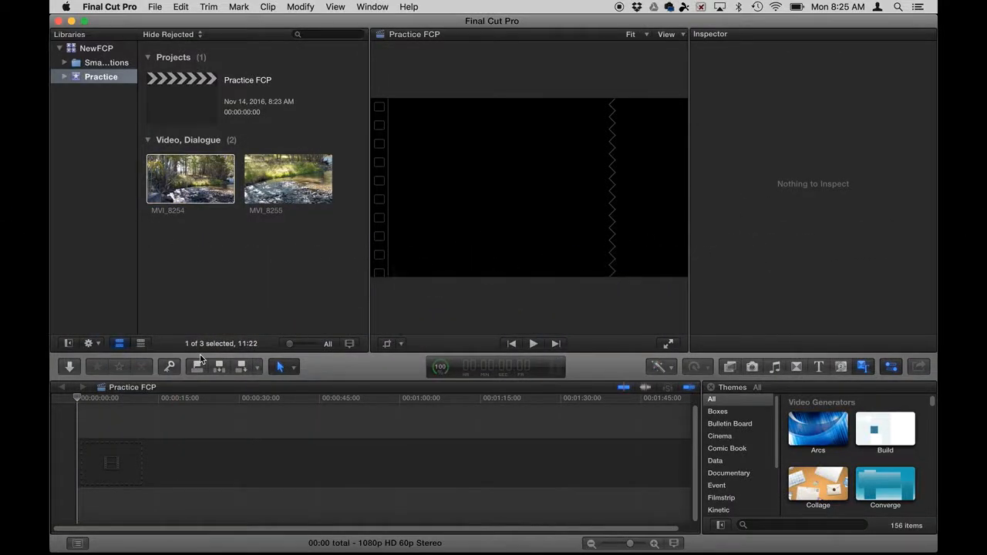
mouse_move(179, 183)
left_mouse_down()
mouse_move(144, 472)
mouse_move(170, 239)
mouse_move(180, 193)
mouse_move(196, 184)
left_mouse_up()
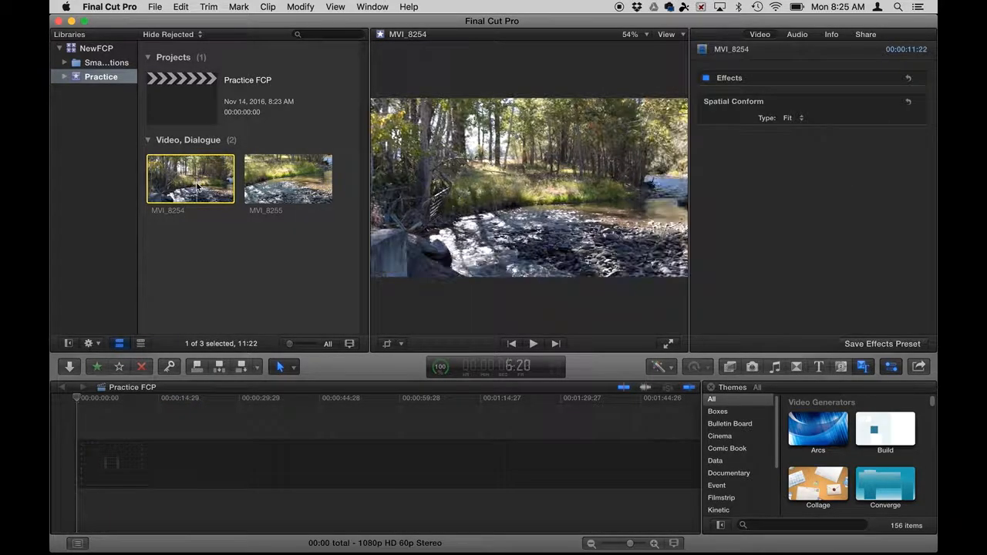
left_click(116, 399)
left_click_drag(115, 399, 191, 404)
key("d")
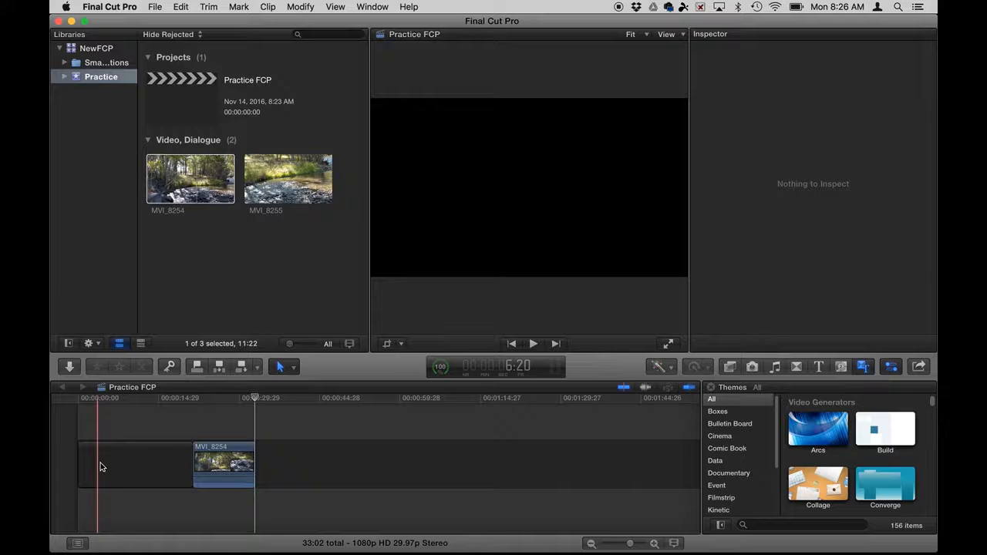
left_click(154, 472)
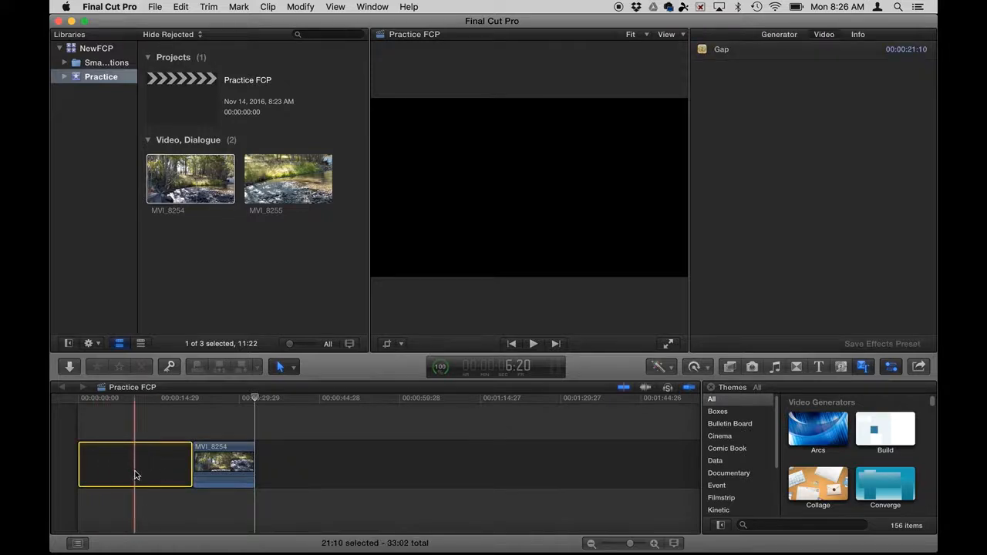
Step: Undo the overwrite edit and return the playhead to the start of the timeline
key("super+z")
left_click(191, 398)
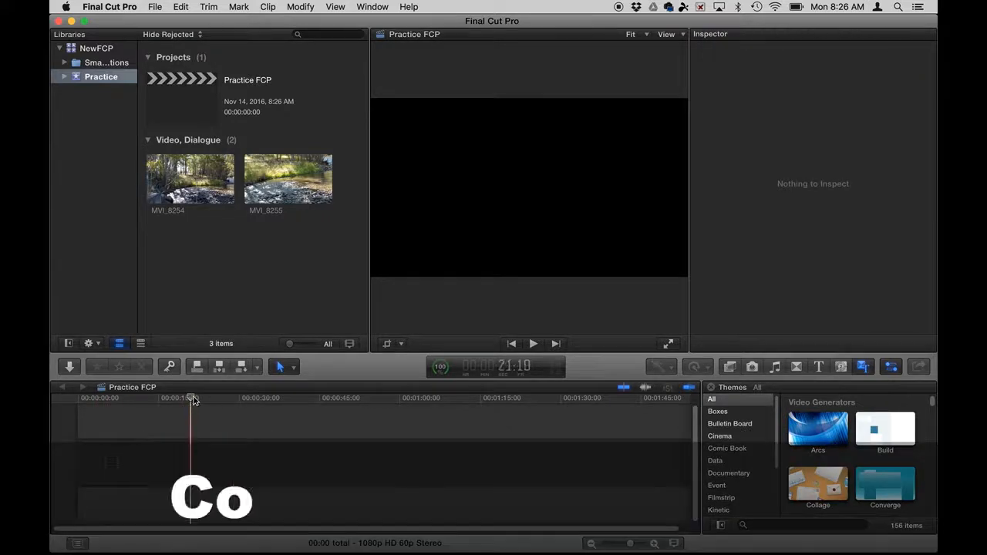
left_click_drag(193, 400, 71, 409)
Step: Append clip MVI_8254 and then clip MVI_8255 to the Practice FCP timeline
left_click(190, 185)
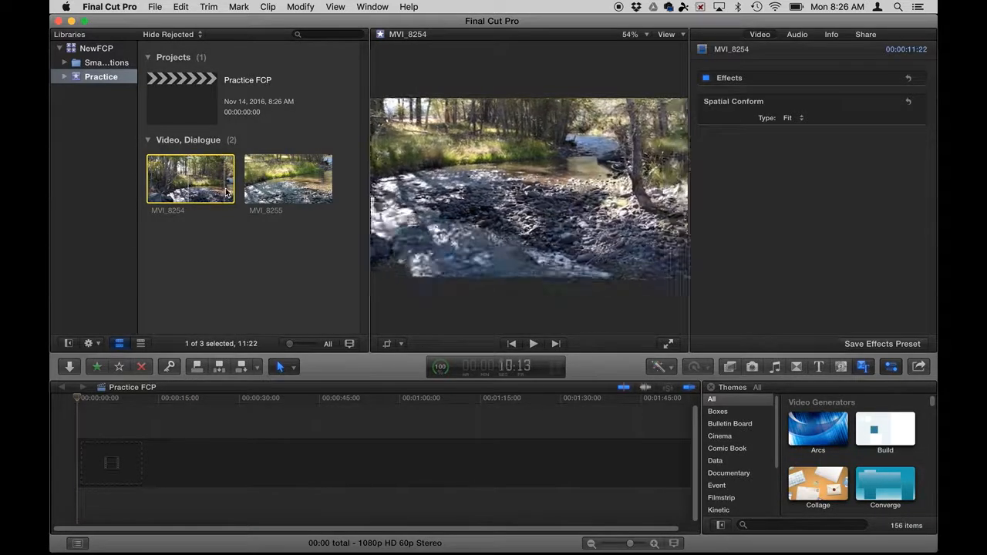
key("e")
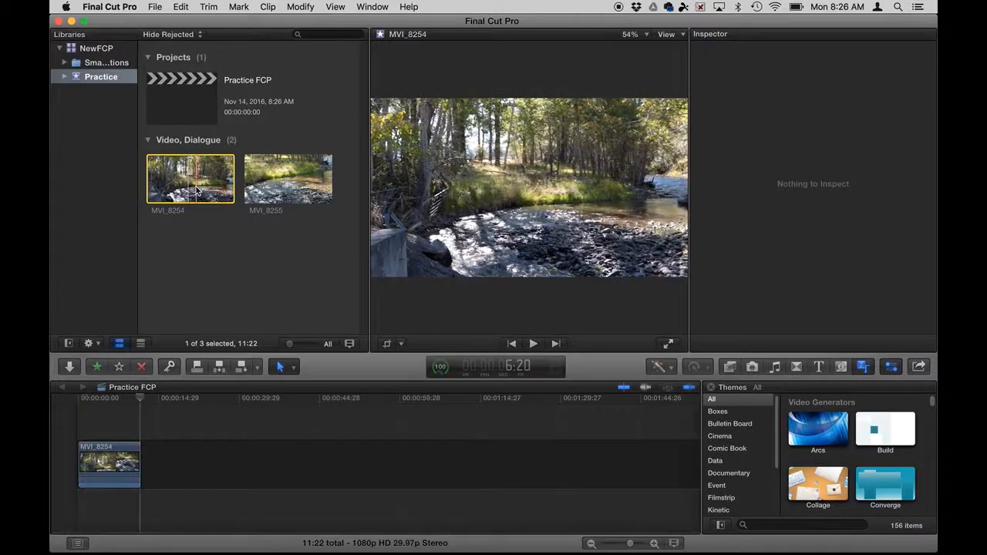
left_click(276, 189)
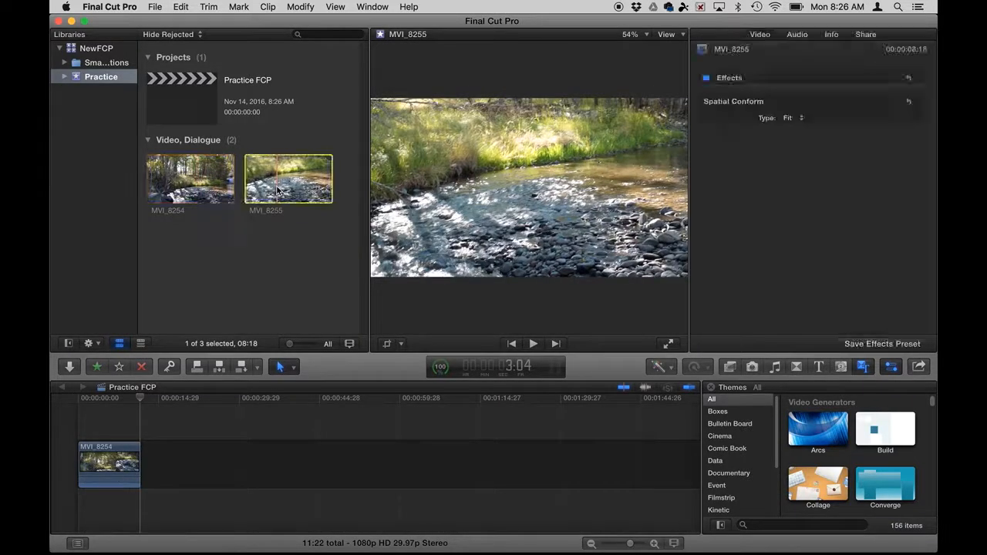
key("e")
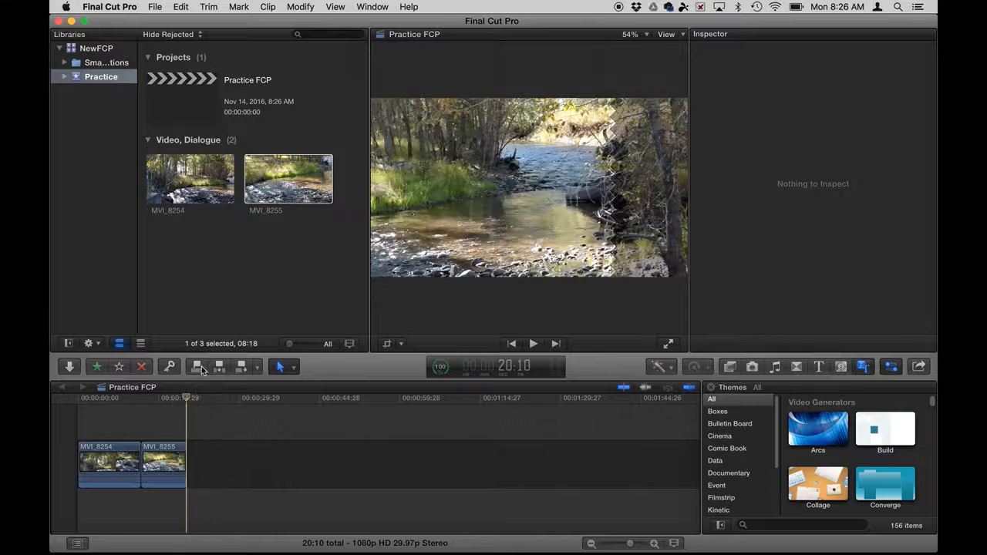
Step: Connect clip MVI_8254 above the primary storyline at 16:09
left_click(165, 397)
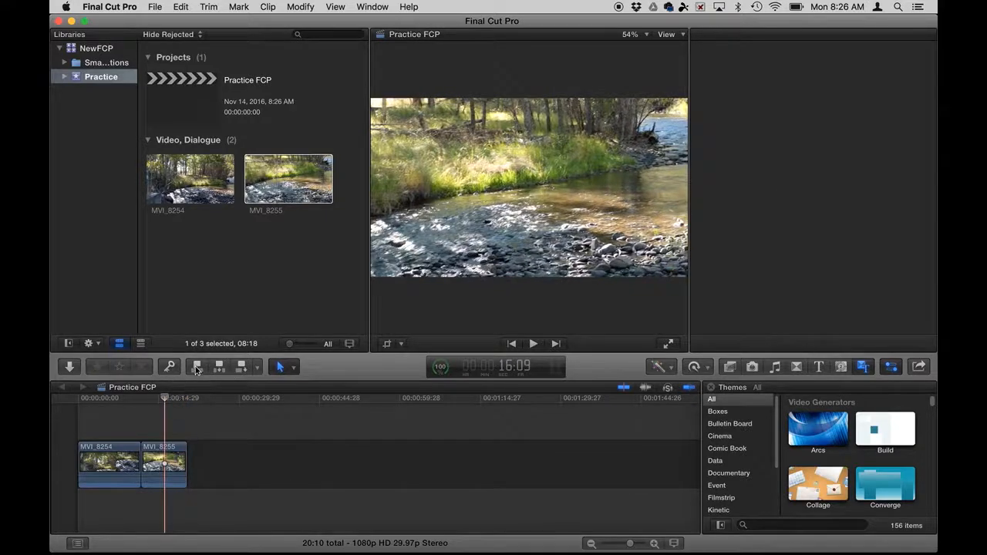
left_click(189, 179)
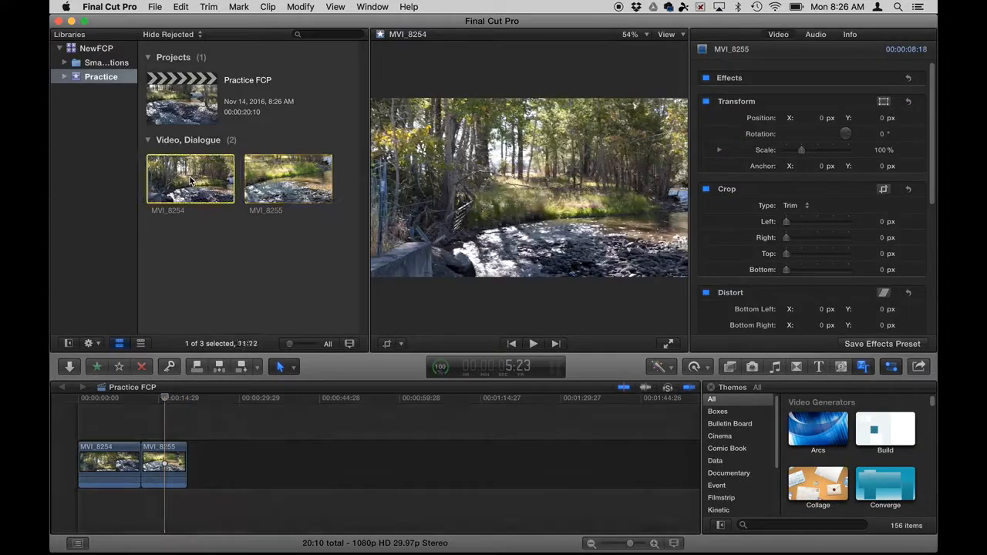
left_click(196, 367)
Step: Insert clip MVI_8255 at the 11:22 edit point, and append another copy of it to the end of the timeline
left_click(140, 398)
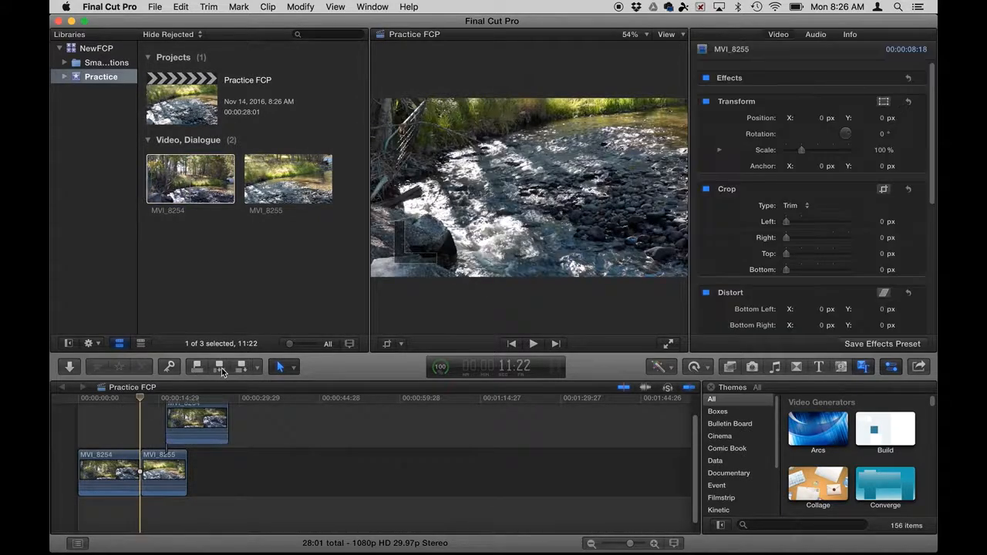
left_click(283, 184)
left_click(217, 370)
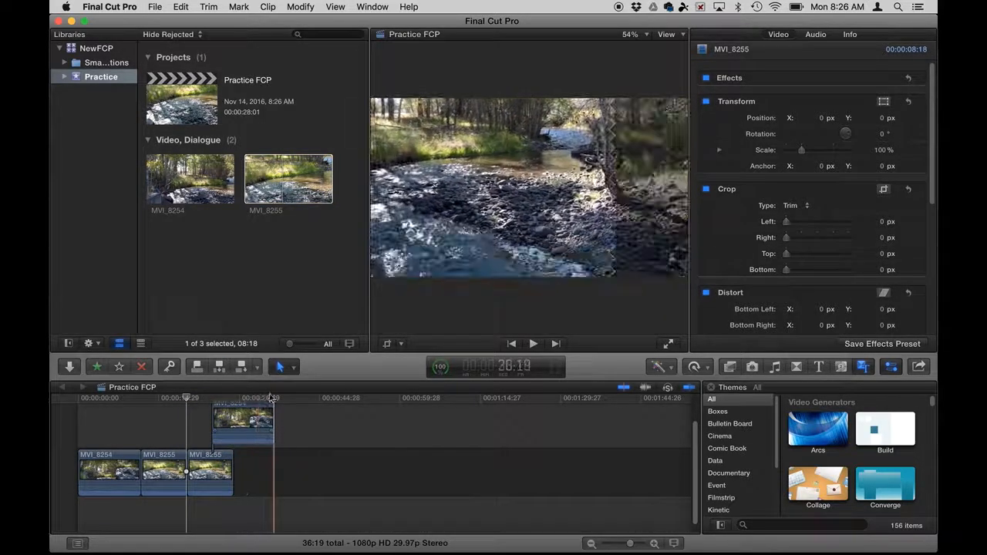
left_click(199, 398)
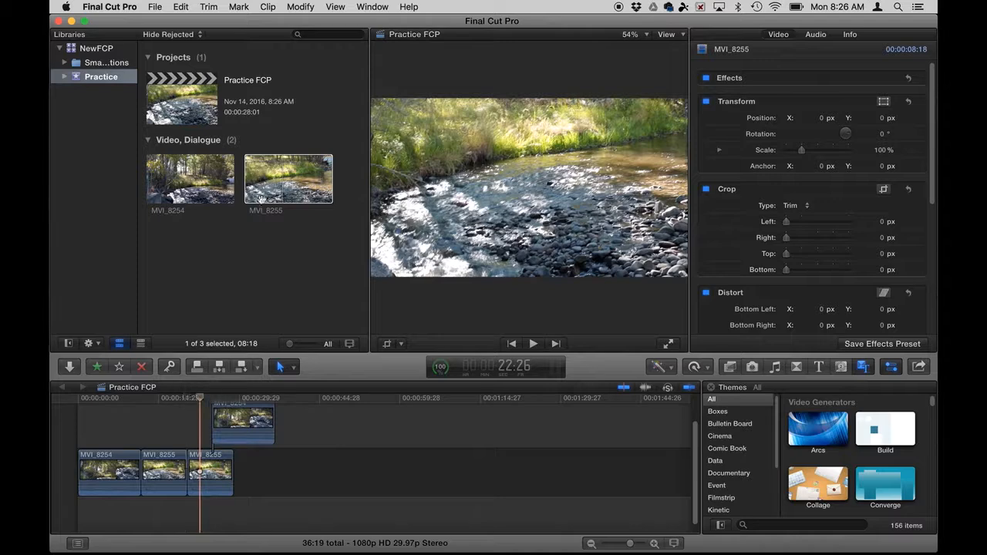
left_click(263, 199)
left_click(241, 365)
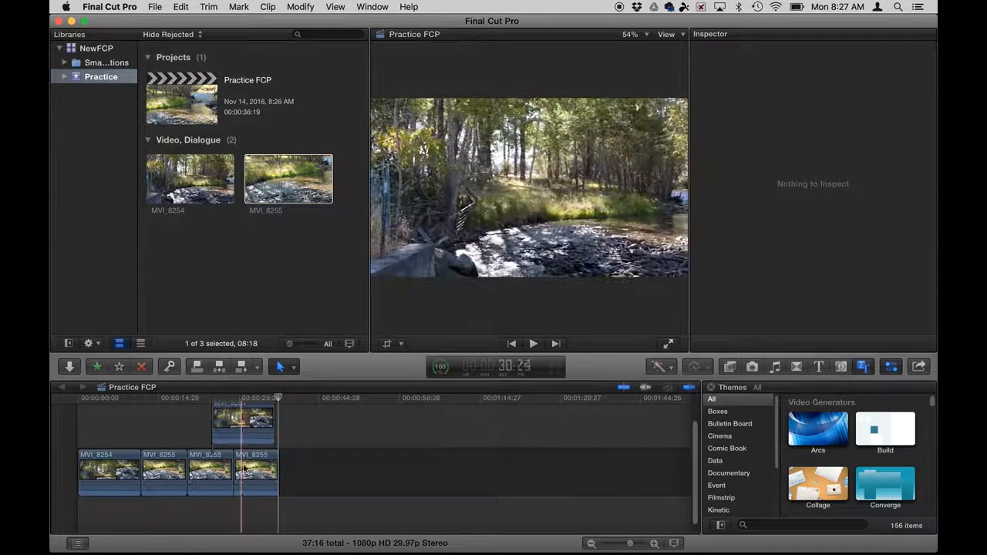
Step: Delete the connected MVI_8254 clip above the primary storyline
left_click(248, 424)
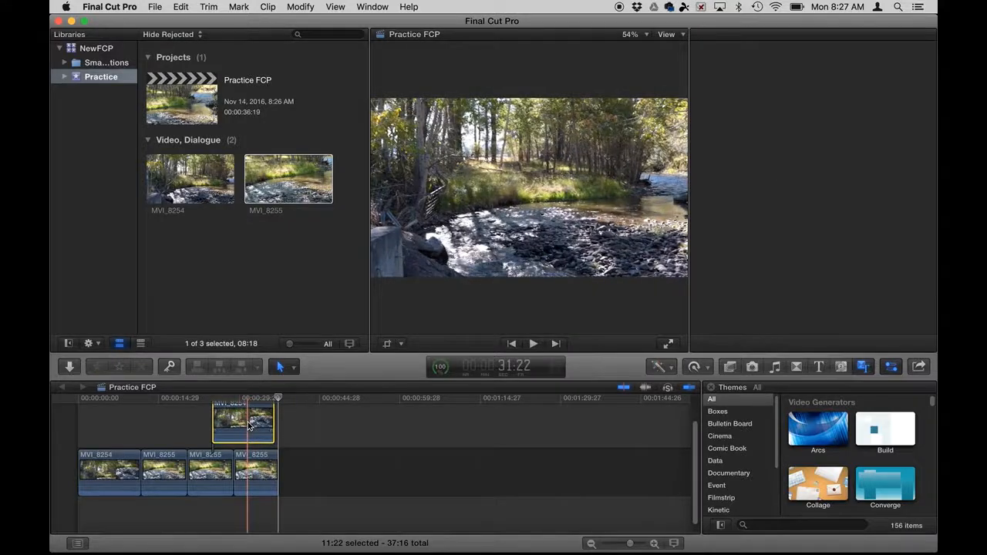
key("Delete")
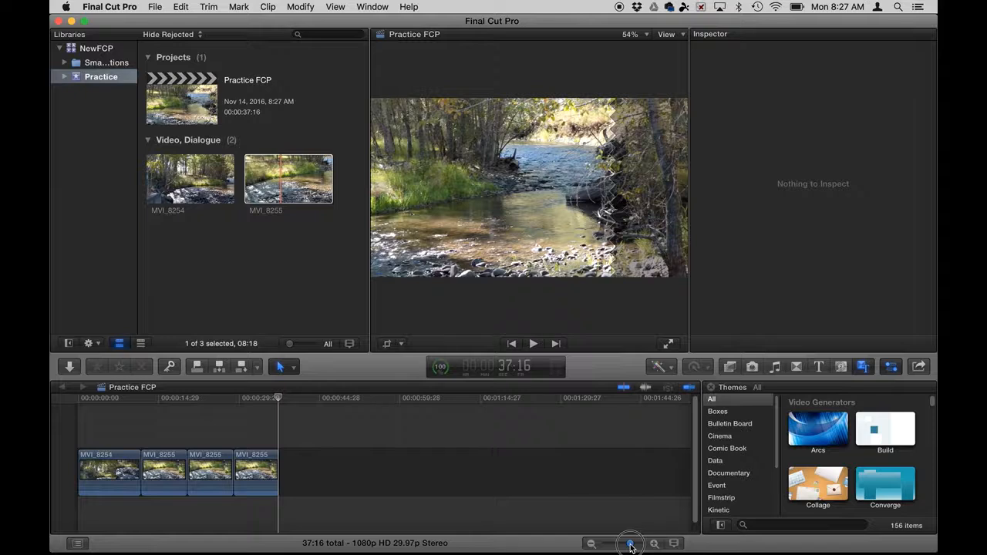
Step: Cut the first MVI_8254 clip with the Blade tool at about 5:01 and again 4:20 further on
left_click_drag(630, 546, 635, 544)
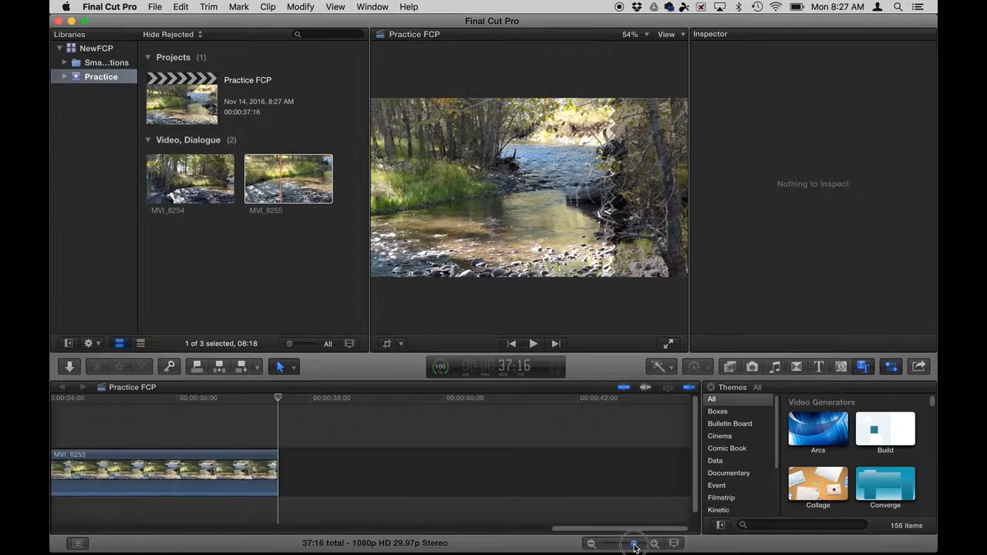
key("space")
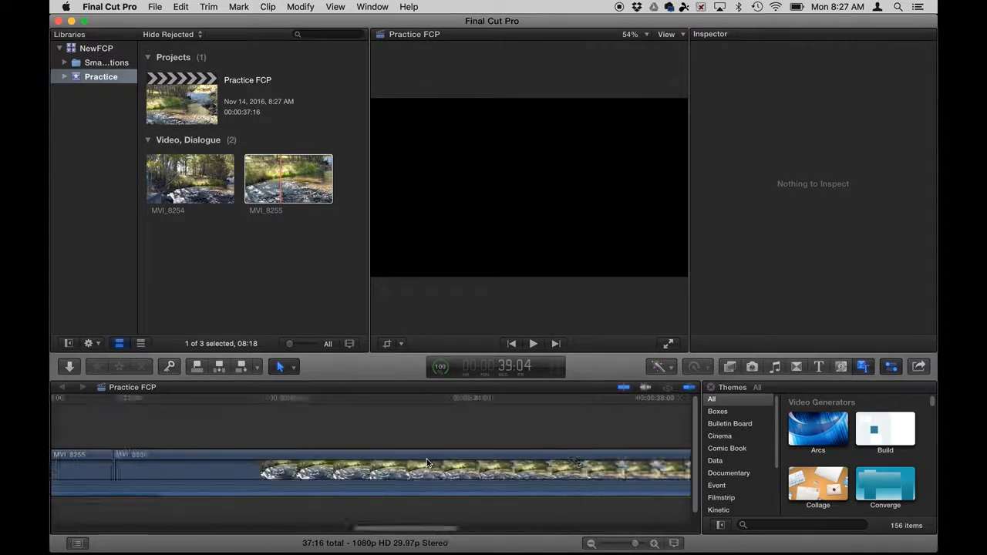
key("super+minus")
key("super+minus")
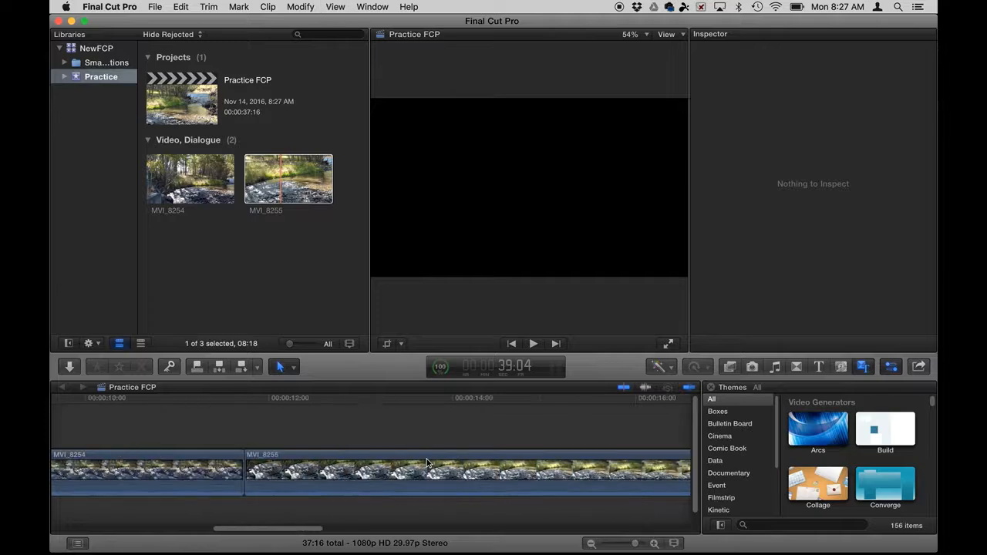
scroll(428, 462, "left", 5)
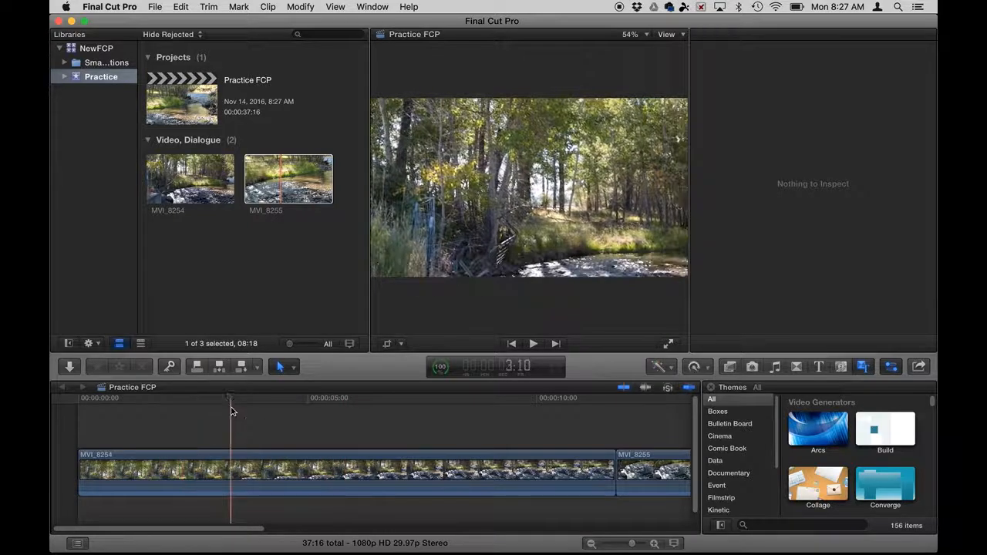
left_click(231, 411)
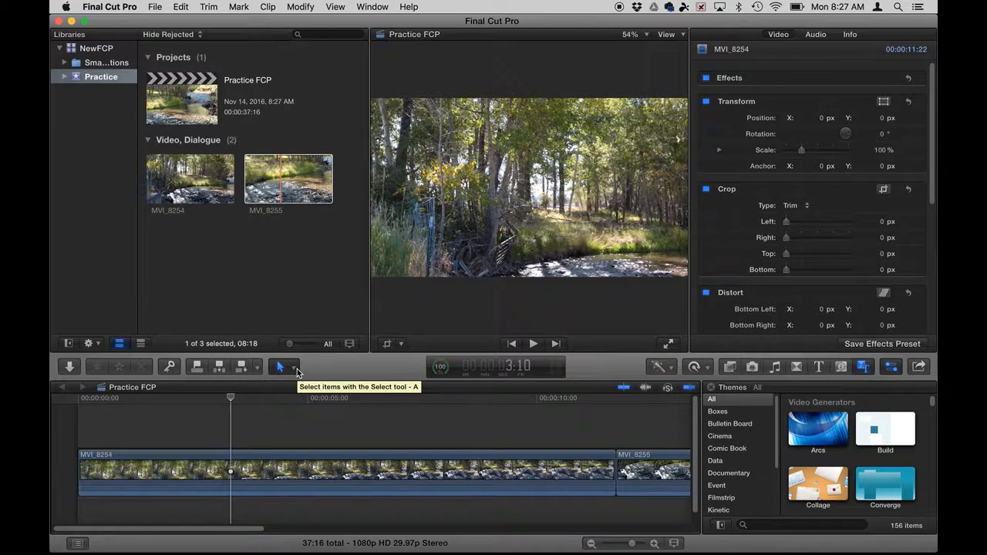
left_click(296, 368)
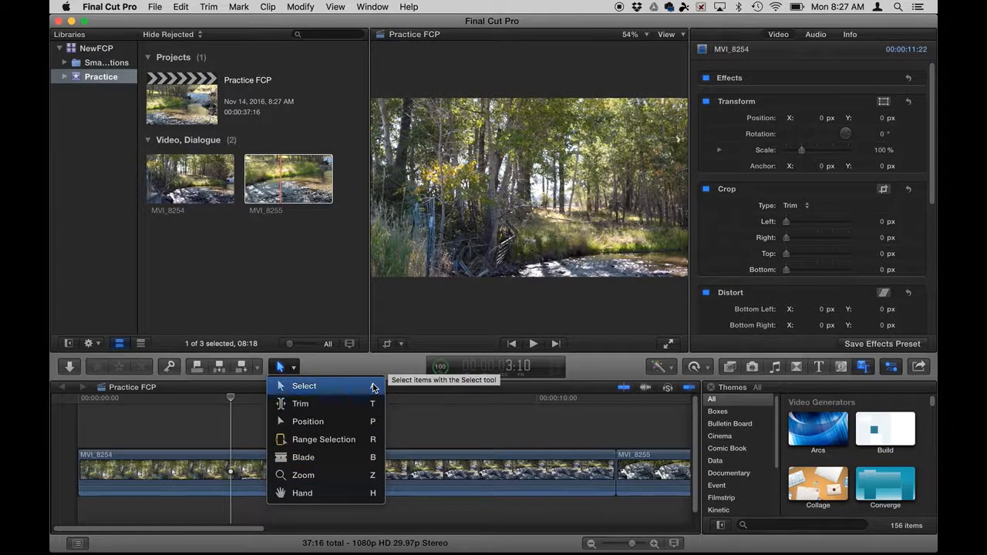
left_click(383, 456)
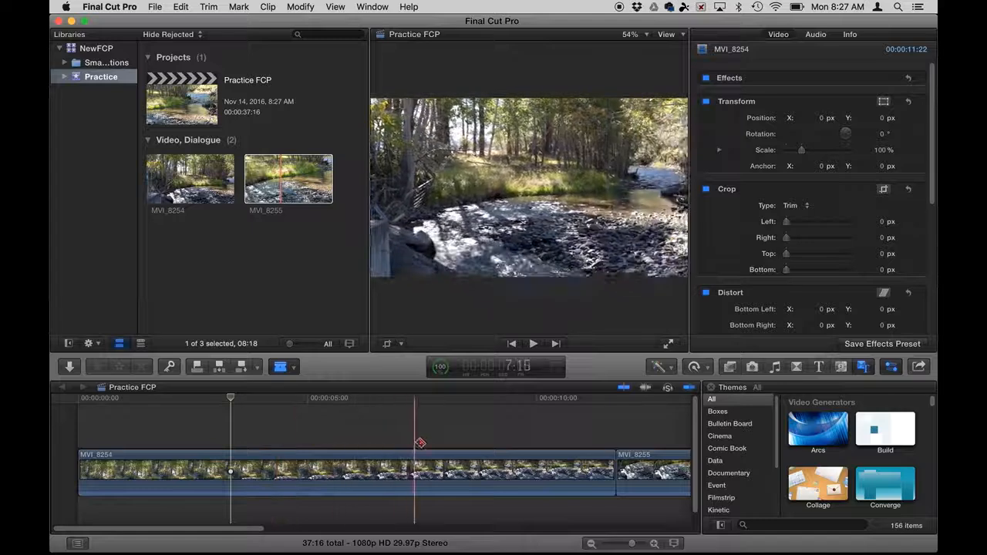
left_click(308, 469)
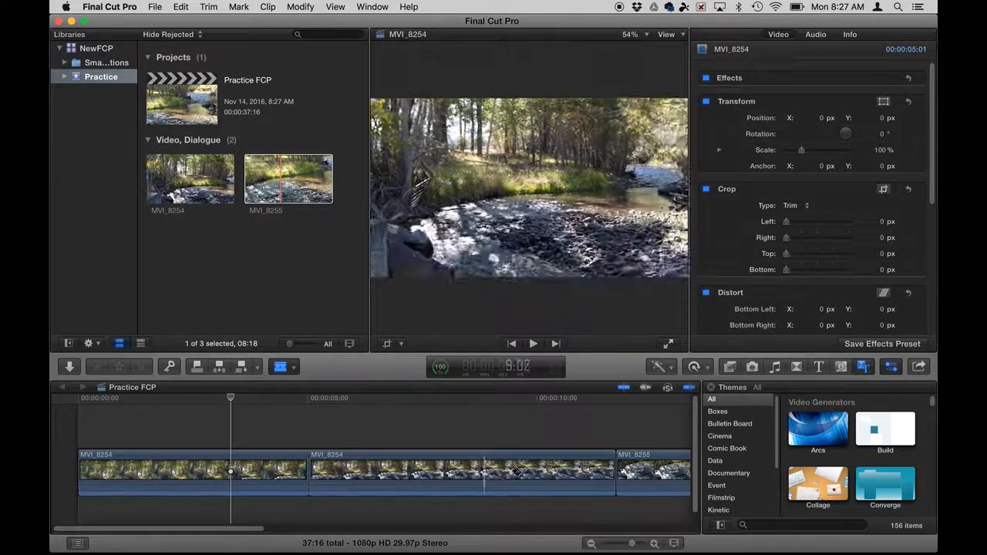
left_click(523, 472)
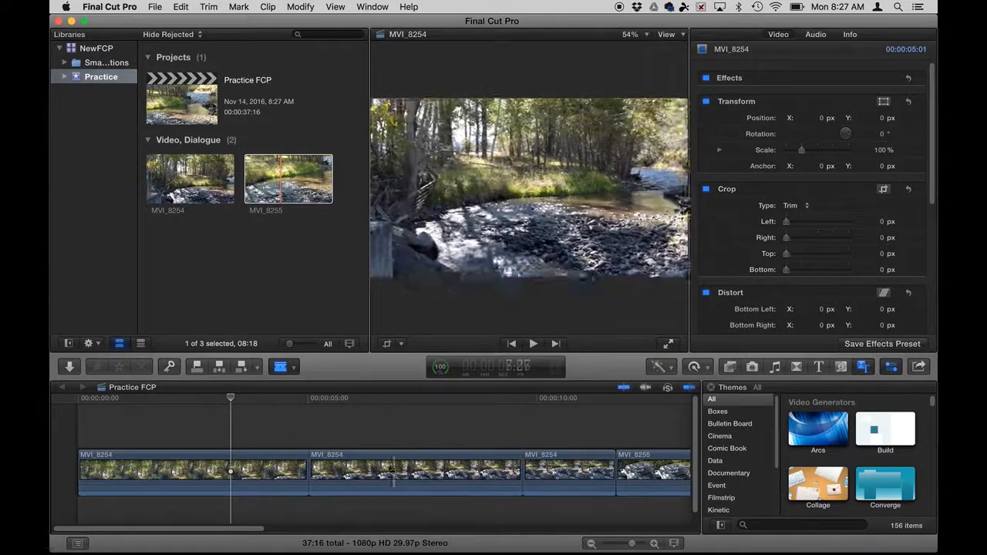
Step: Switch back to the Select tool and apply the 50s TV video effect to the middle MVI_8254 segment
left_click(293, 368)
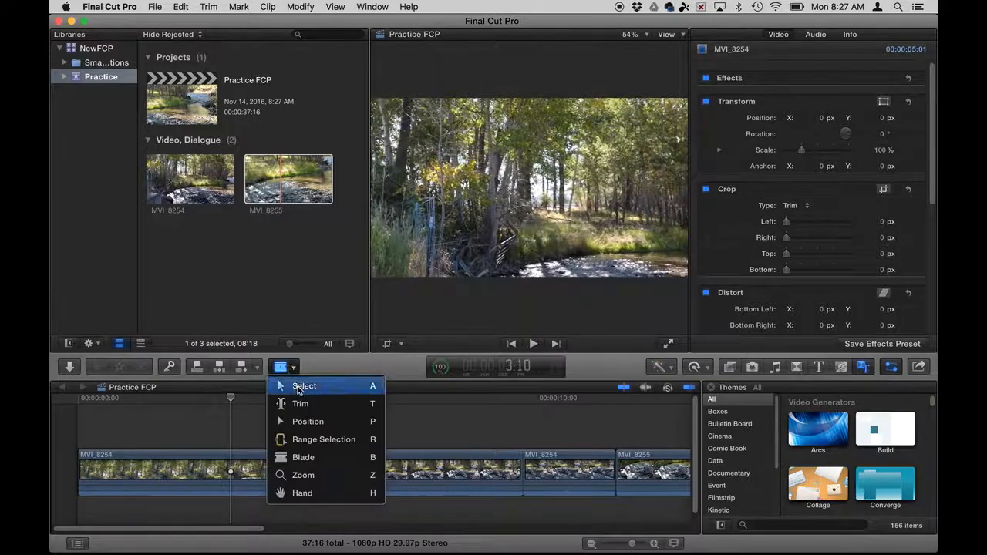
left_click(296, 386)
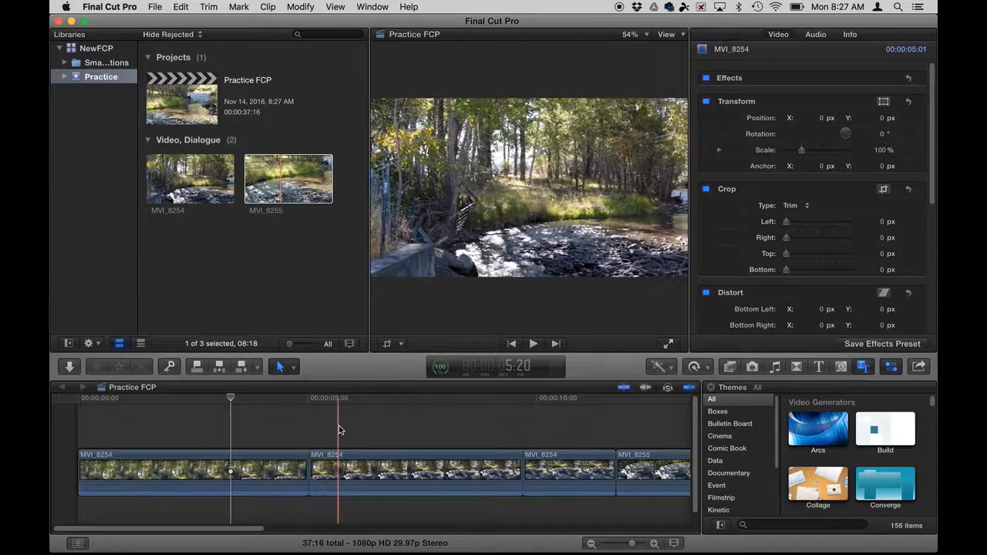
key("b")
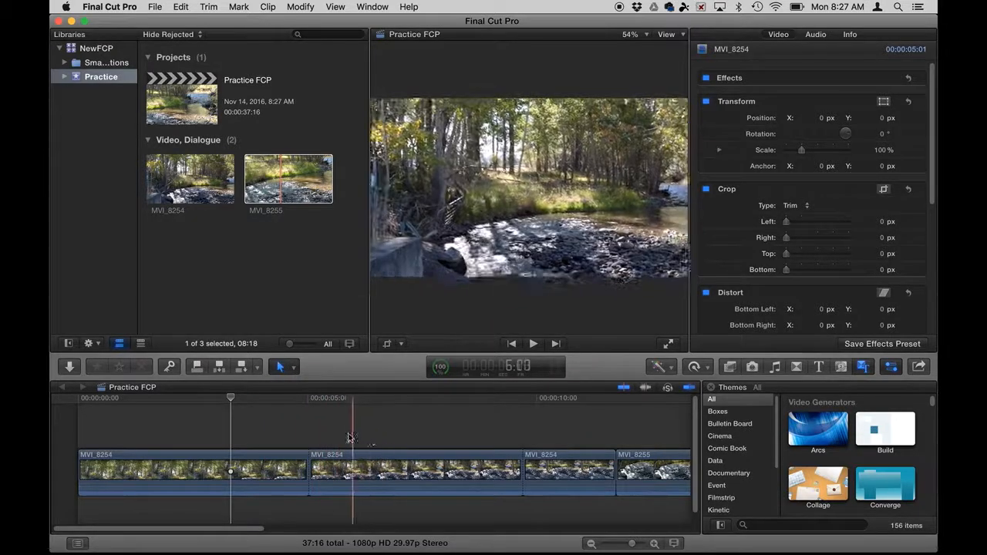
left_click(394, 465)
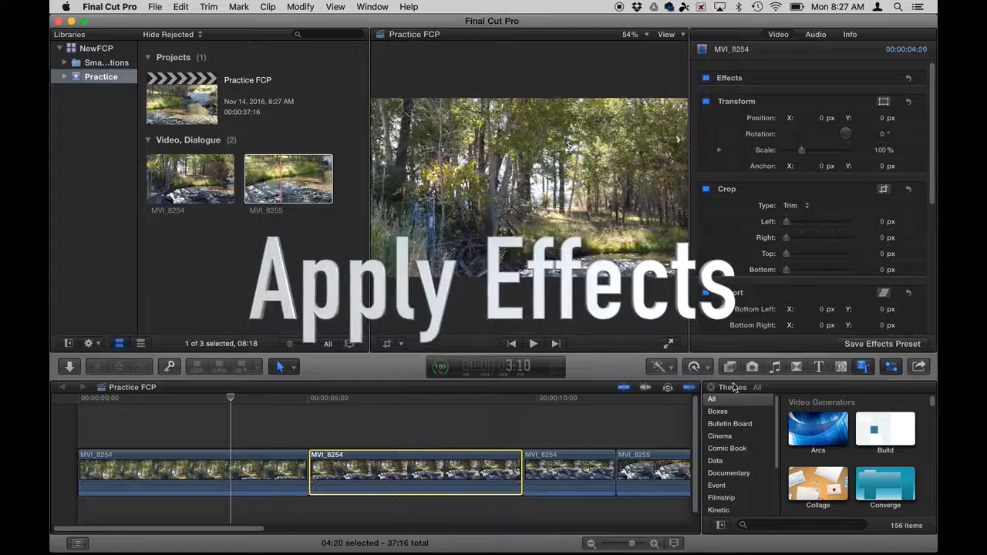
left_click(730, 367)
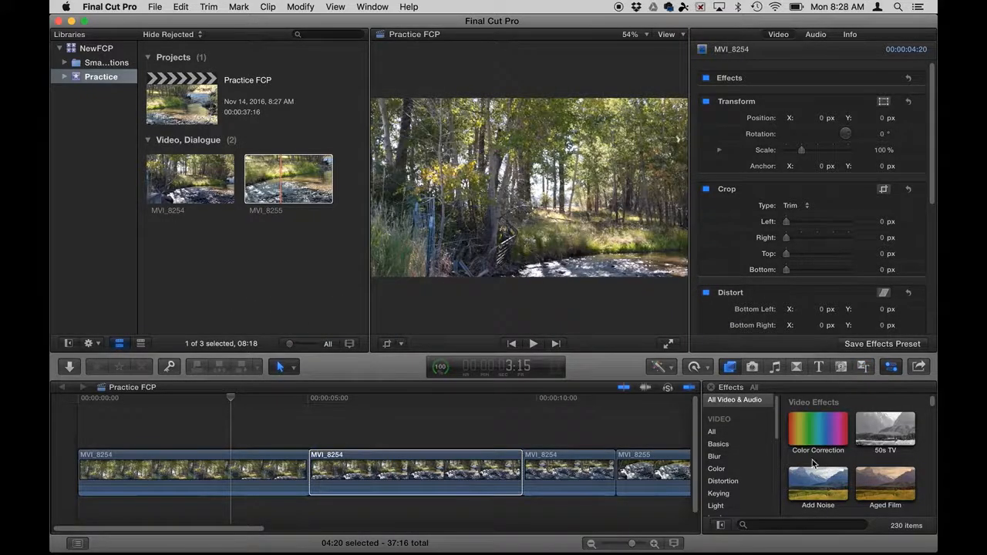
left_click(877, 483)
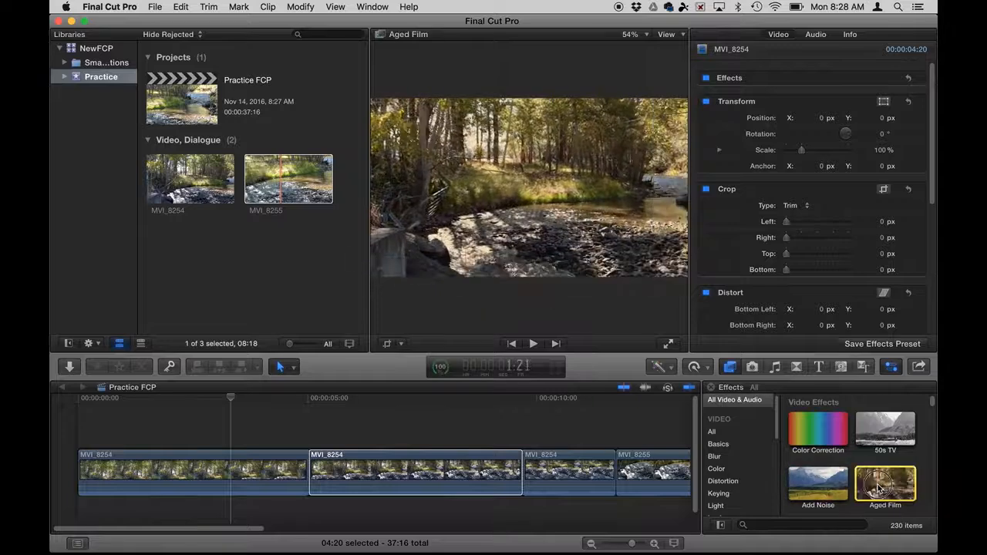
left_click_drag(885, 429, 397, 472)
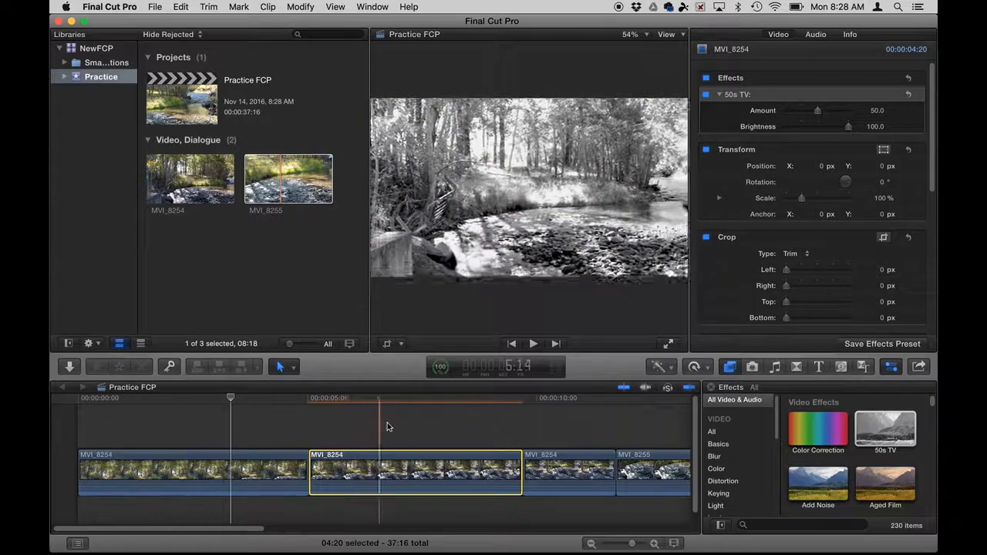
Step: Set the 50s TV effect's Amount to 88.19 and Brightness to 69.38, previewing it with the playhead at 6:28
left_click(418, 413)
left_click(421, 462)
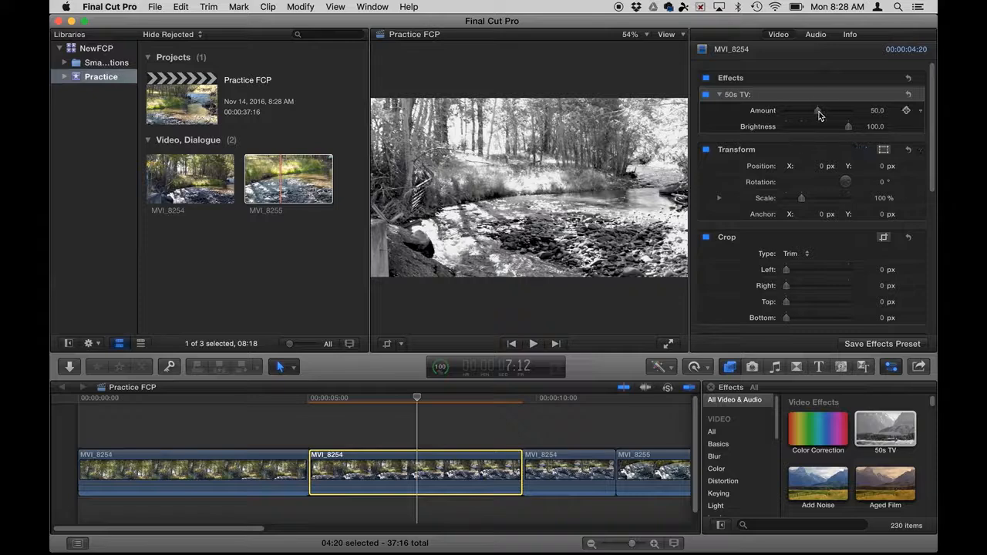
mouse_move(812, 114)
left_mouse_down()
mouse_move(804, 112)
mouse_move(842, 113)
mouse_move(844, 128)
mouse_move(802, 131)
left_mouse_up()
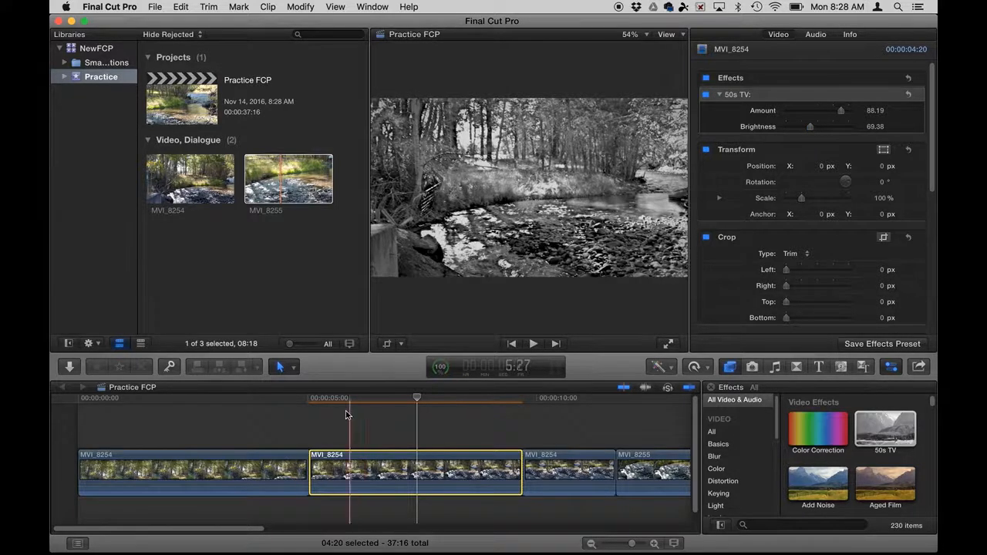
left_click(396, 413)
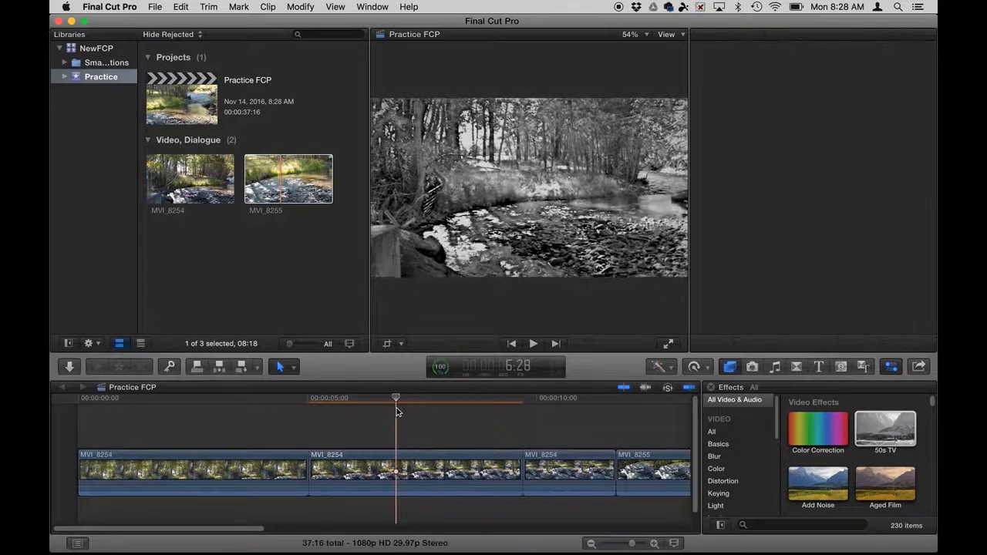
Step: Browse the effect categories, showing the audio Levels effects and the video Color effects
scroll(733, 491, "down", 5)
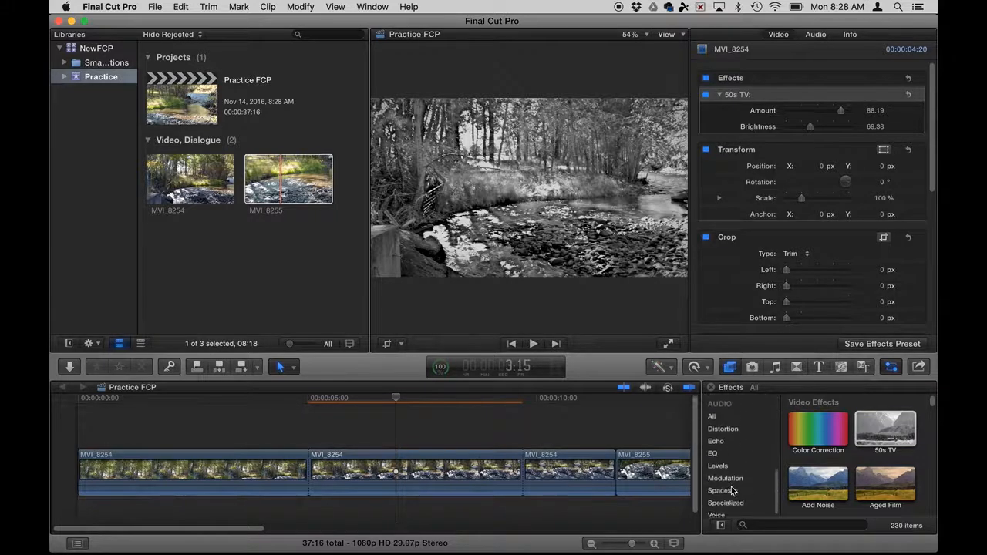
left_click(721, 460)
scroll(722, 461, "up", 5)
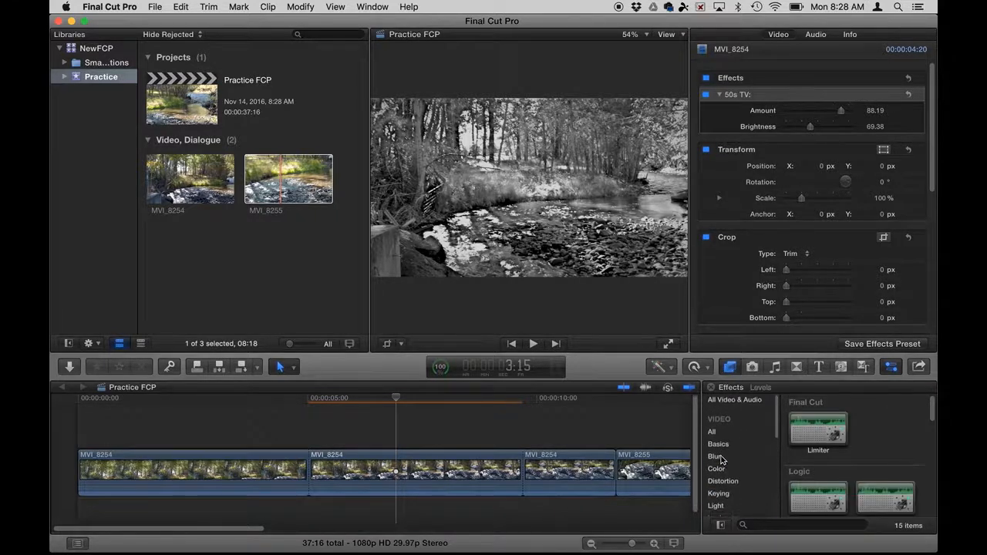
scroll(721, 461, "down", 5)
scroll(723, 455, "up", 5)
left_click(725, 468)
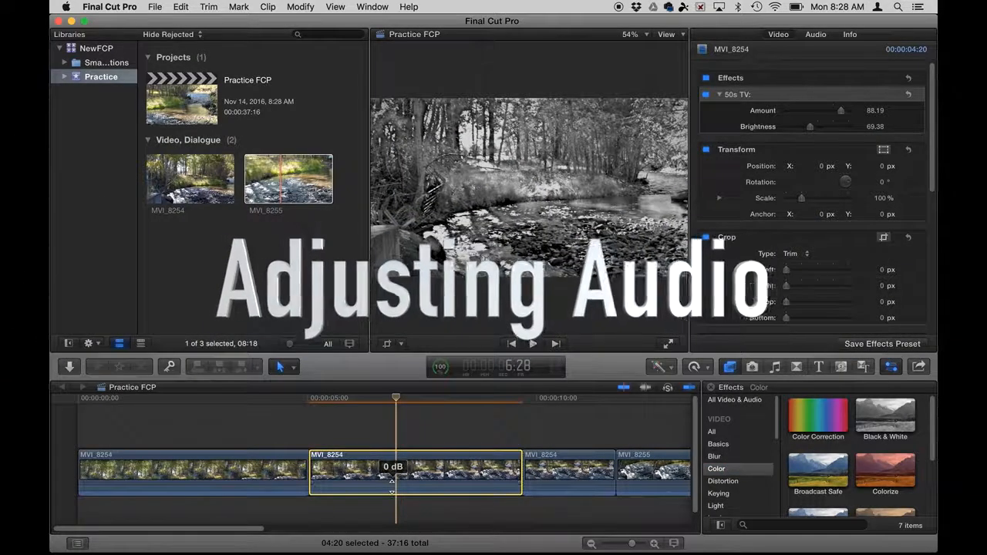
Step: Lower the audio volume of the middle MVI_8254 segment to -6 dB
mouse_move(392, 484)
left_mouse_down()
mouse_move(392, 503)
mouse_move(393, 483)
left_mouse_up()
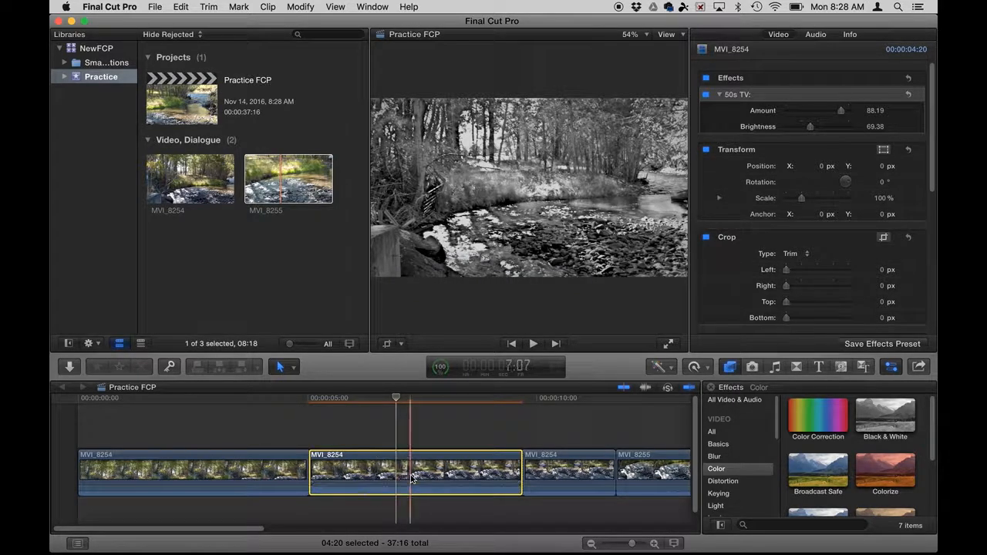
left_click(815, 34)
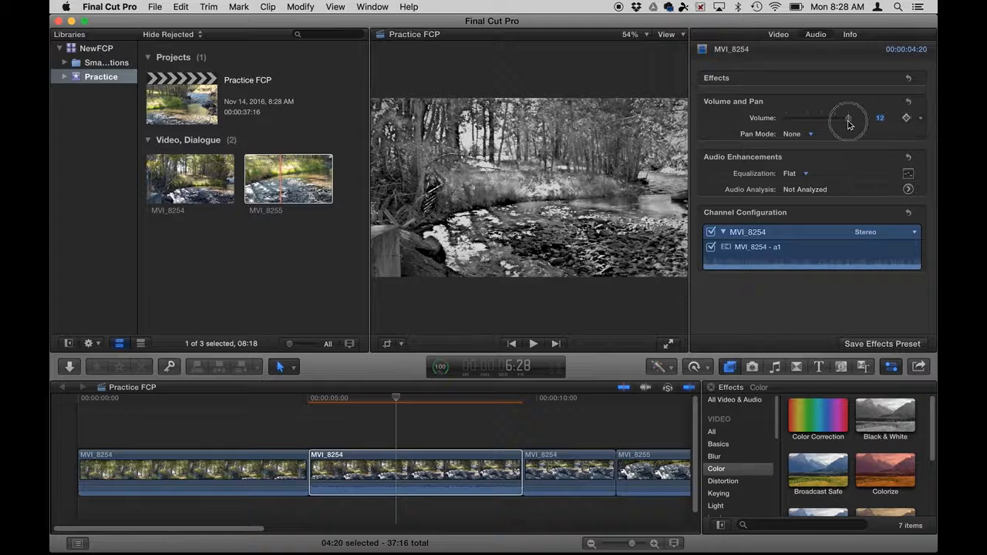
left_click_drag(848, 123, 826, 119)
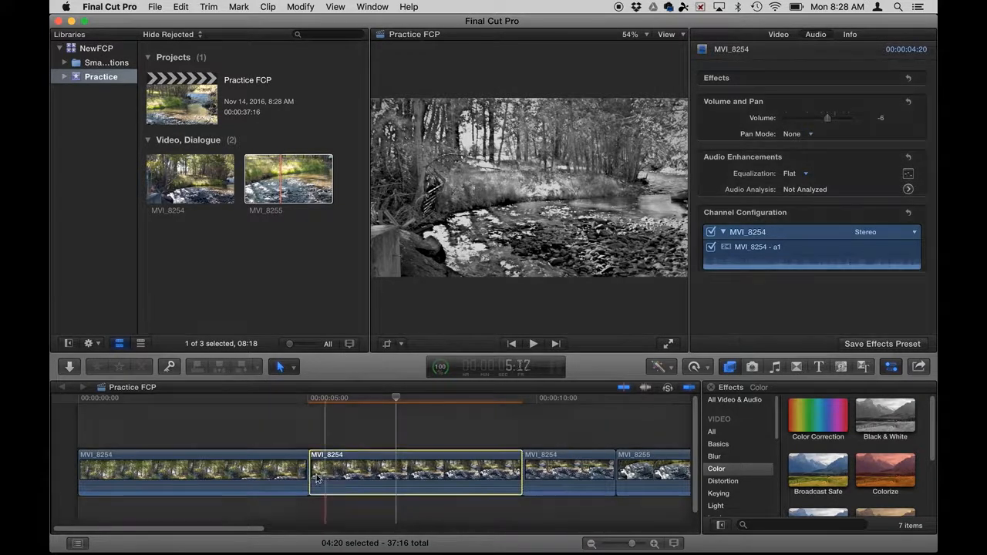
Step: Detach the audio from the middle MVI_8254 segment and delete the detached audio clip
left_click(356, 467)
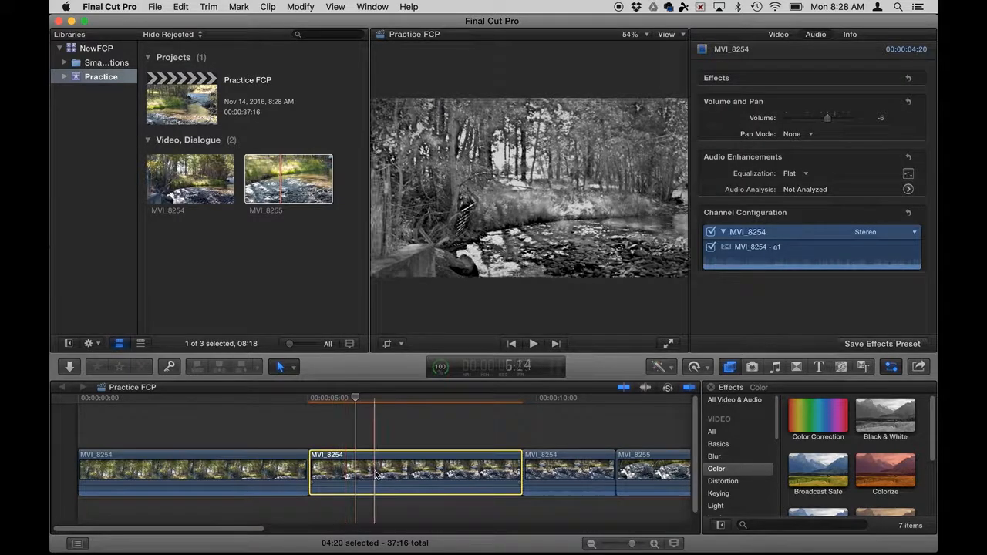
right_click(355, 467)
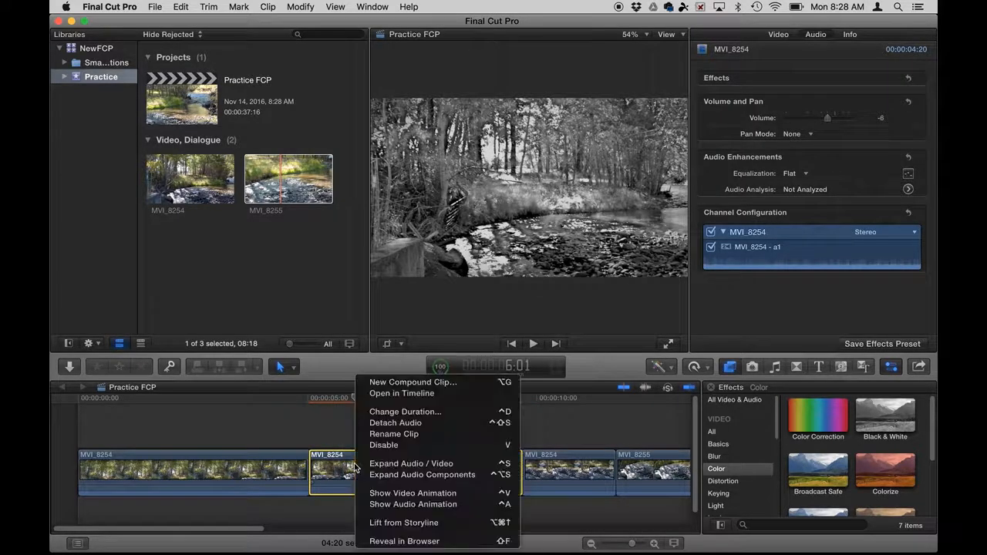
left_click(391, 423)
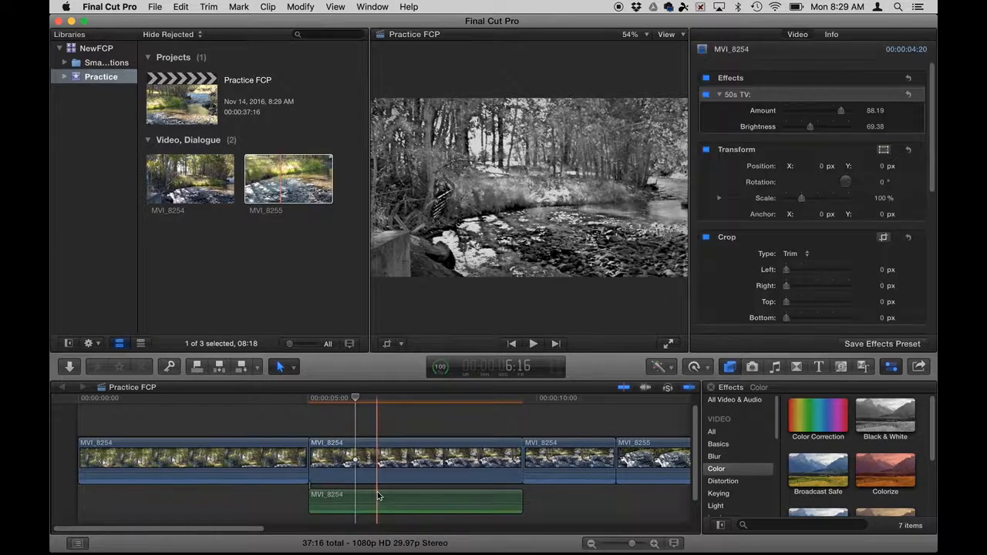
left_click(377, 496)
key("Delete")
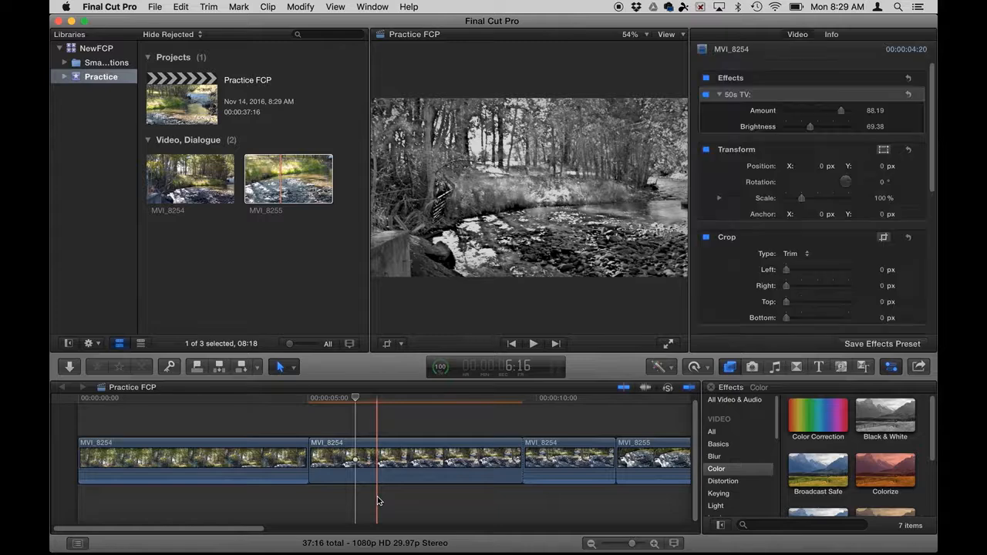
Step: Detach the audio from the first MVI_8254 segment and select the detached audio clip
left_click(278, 460)
right_click(277, 461)
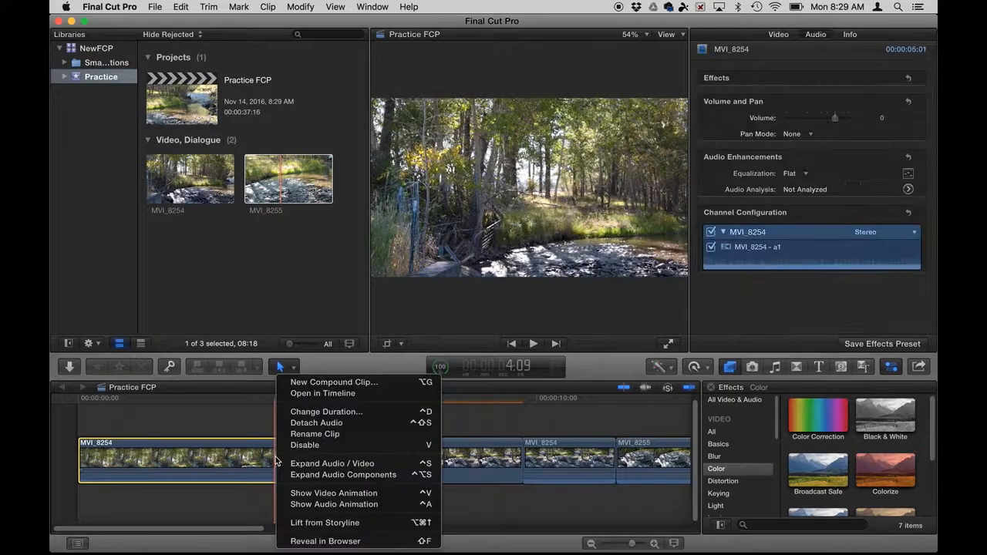
left_click(295, 429)
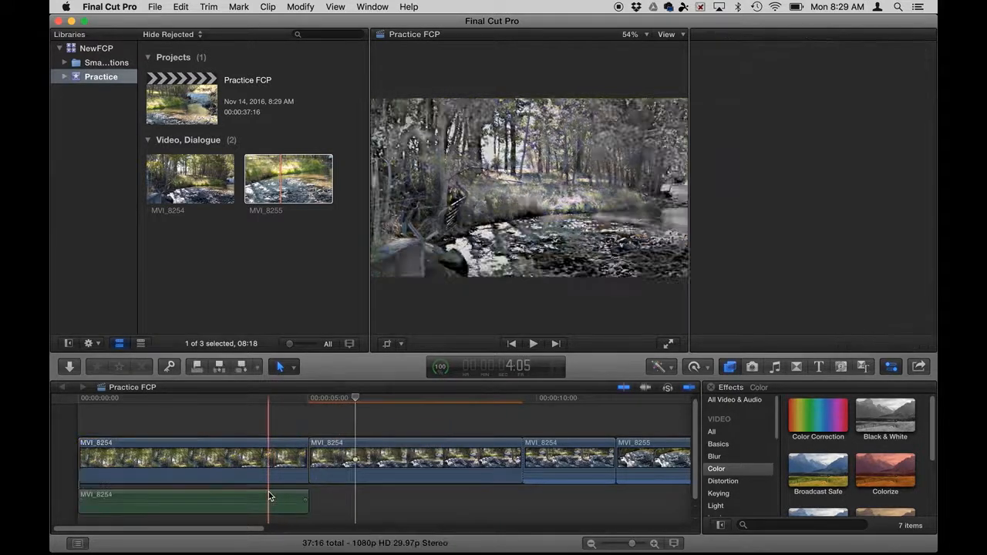
left_click(258, 505)
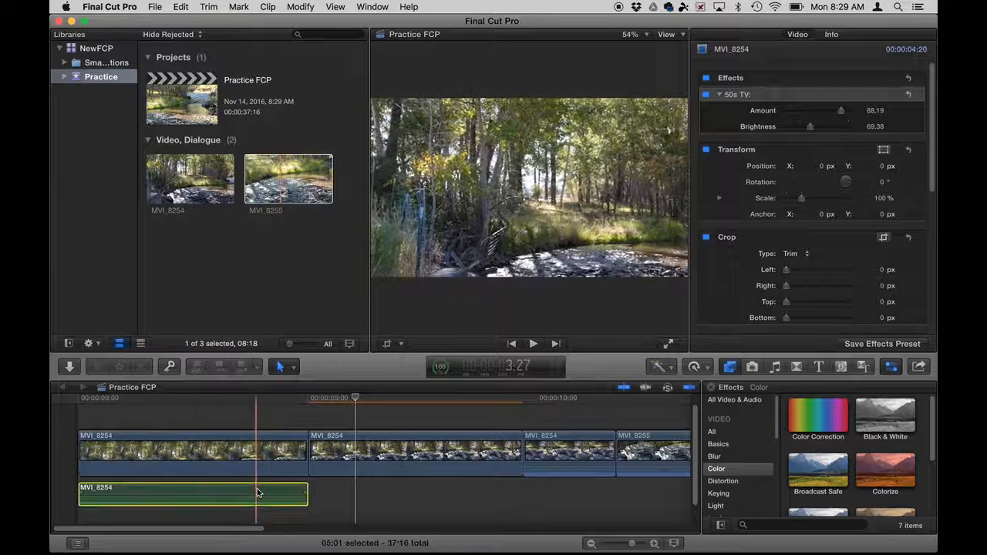
Step: Detach the audio from the third MVI_8254 segment and from the MVI_8255 clip
left_click(569, 455)
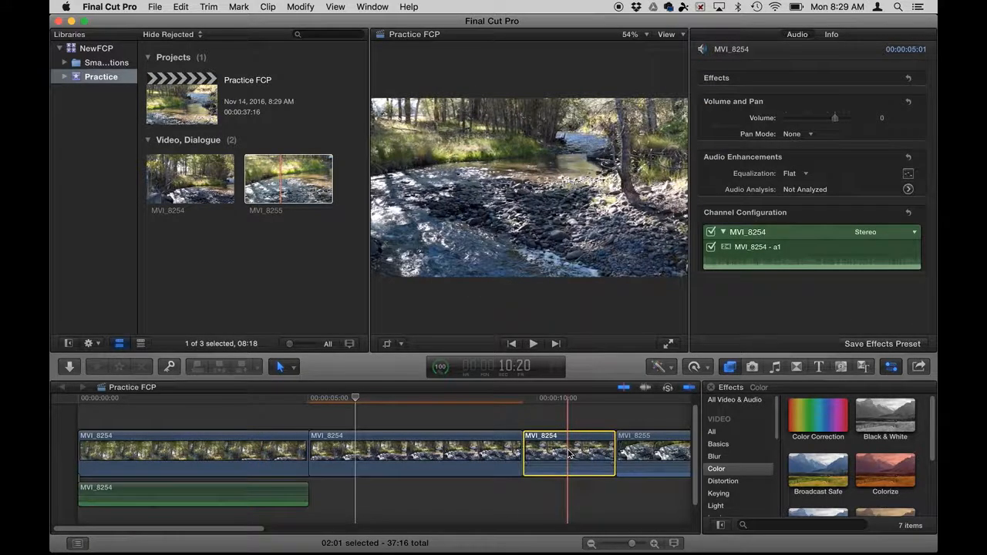
right_click(569, 454)
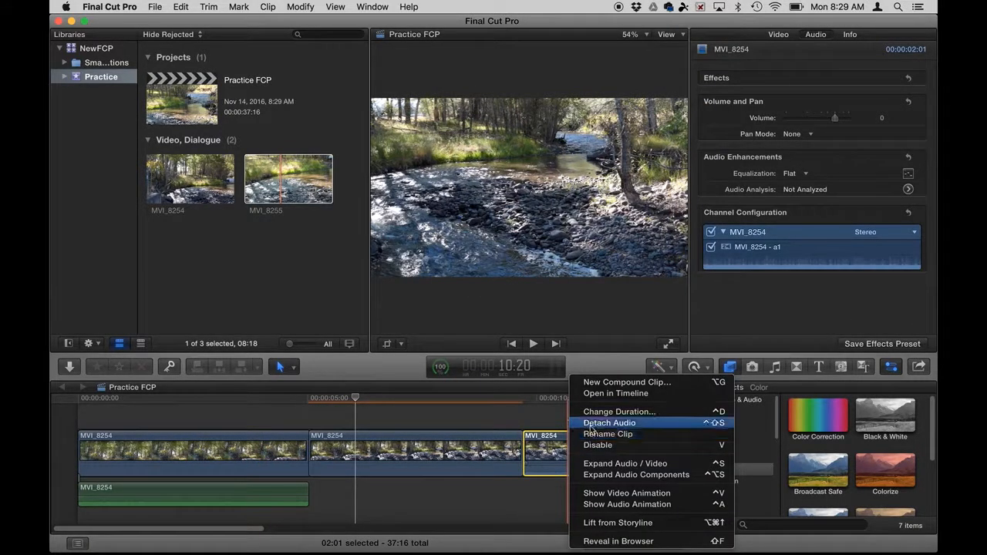
left_click(592, 423)
left_click(629, 454)
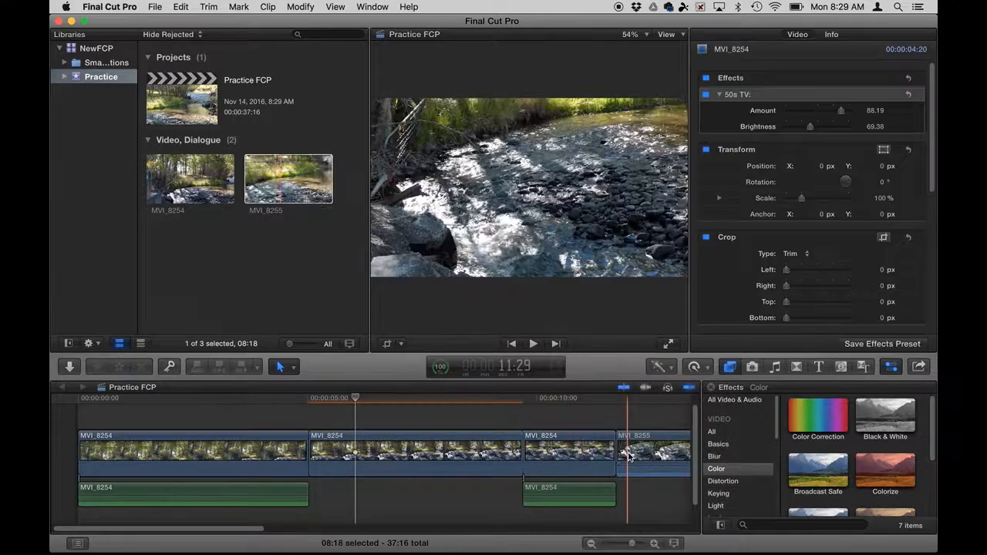
right_click(628, 455)
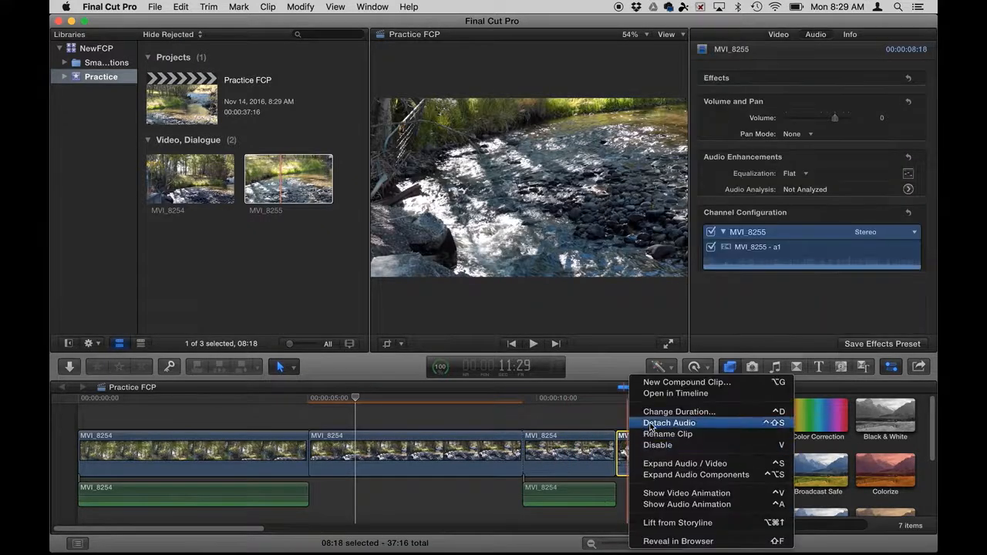
left_click(652, 422)
Step: Select all three remaining detached audio clips together and delete them from the timeline
left_click(628, 486)
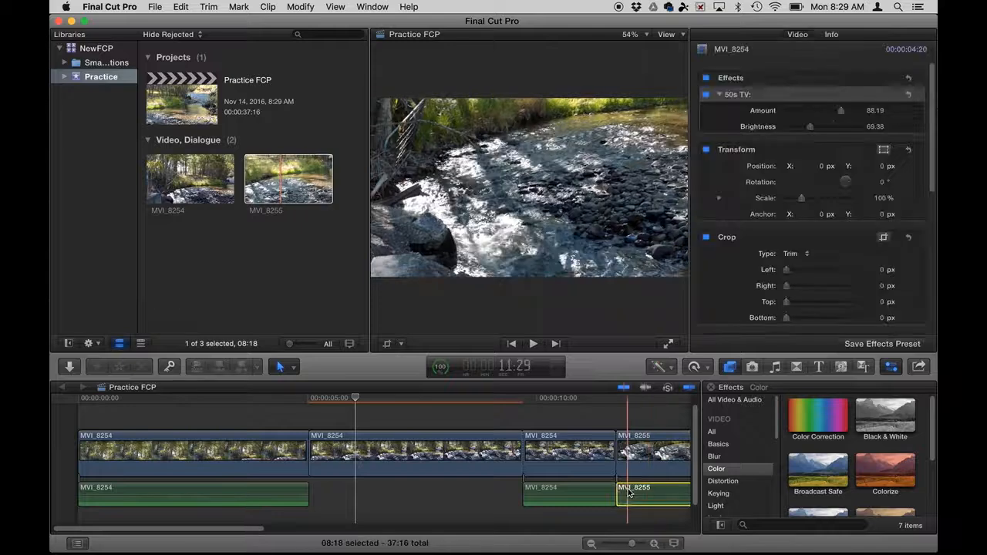
left_click(583, 498, "super")
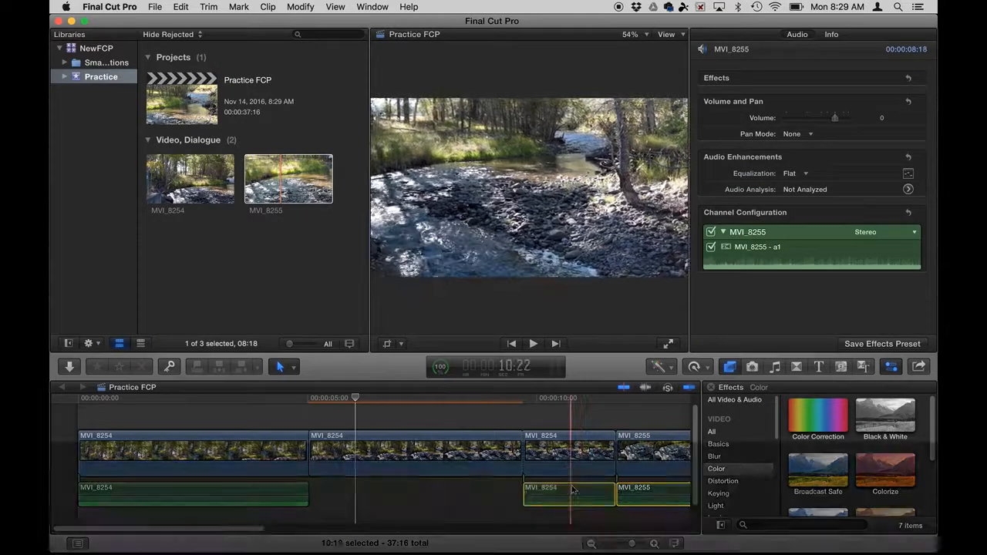
left_click(273, 491, "super")
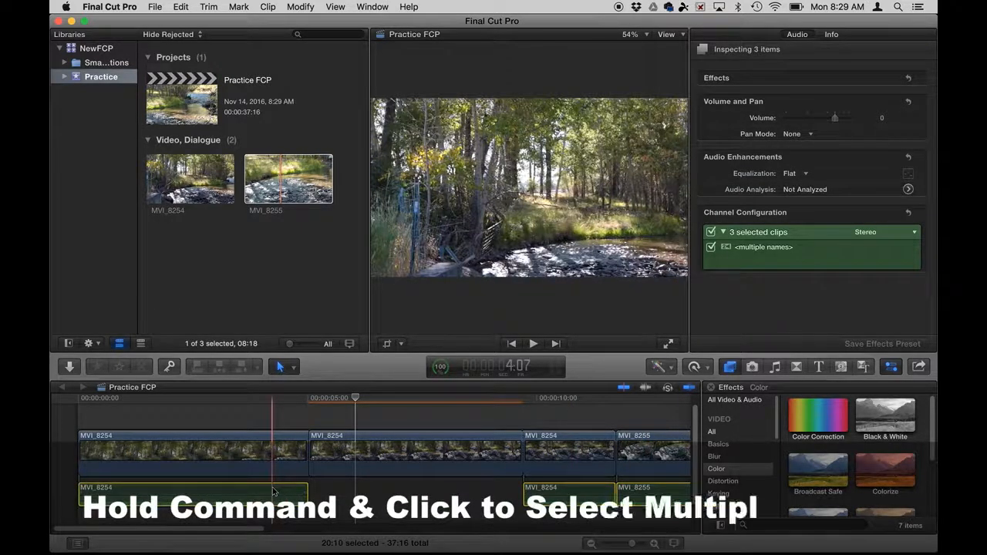
left_click(373, 514)
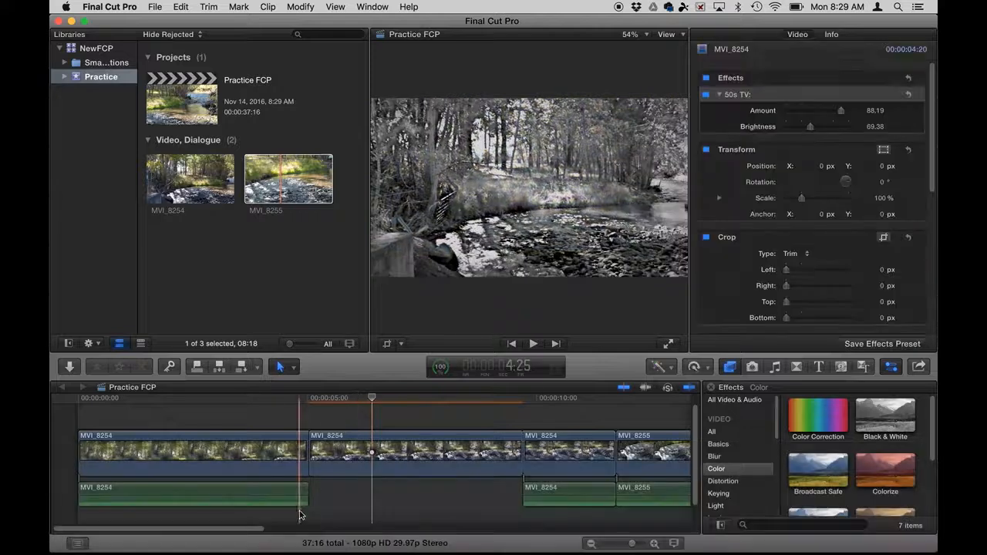
left_click_drag(298, 517, 672, 494)
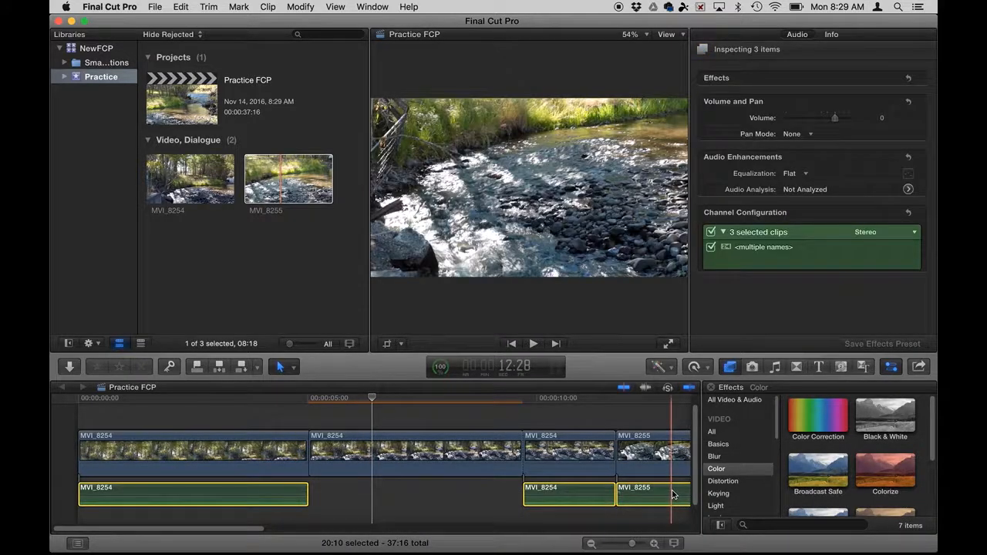
key("Delete")
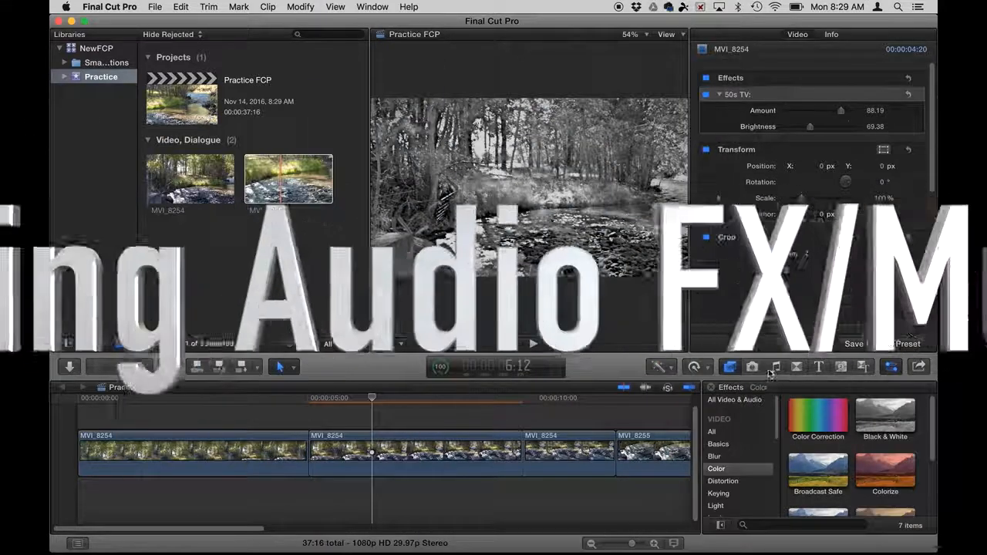
Step: Search the Final Cut Pro Sound Effects for "stream" and preview Forest Stream River Water 01.caf
left_click(774, 368)
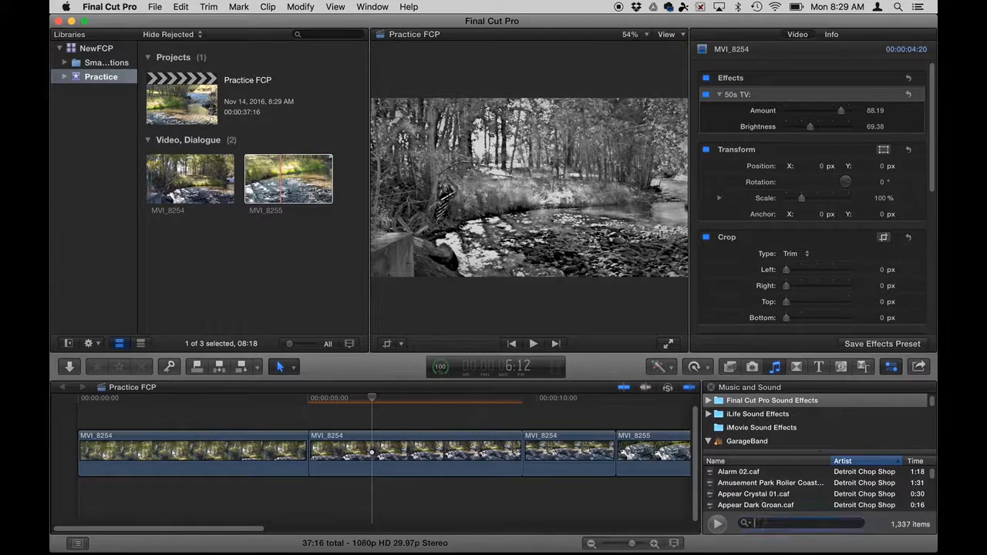
type("am")
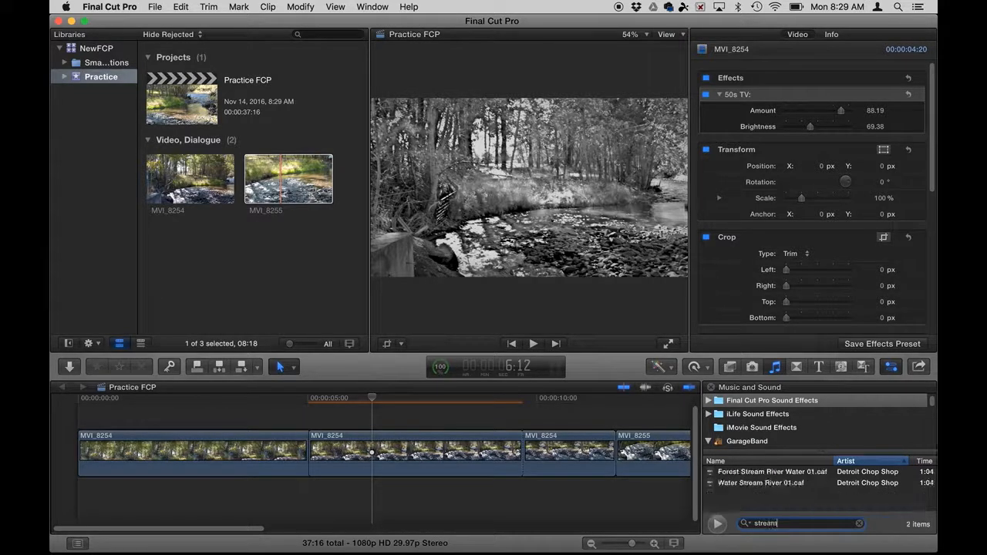
left_click(754, 473)
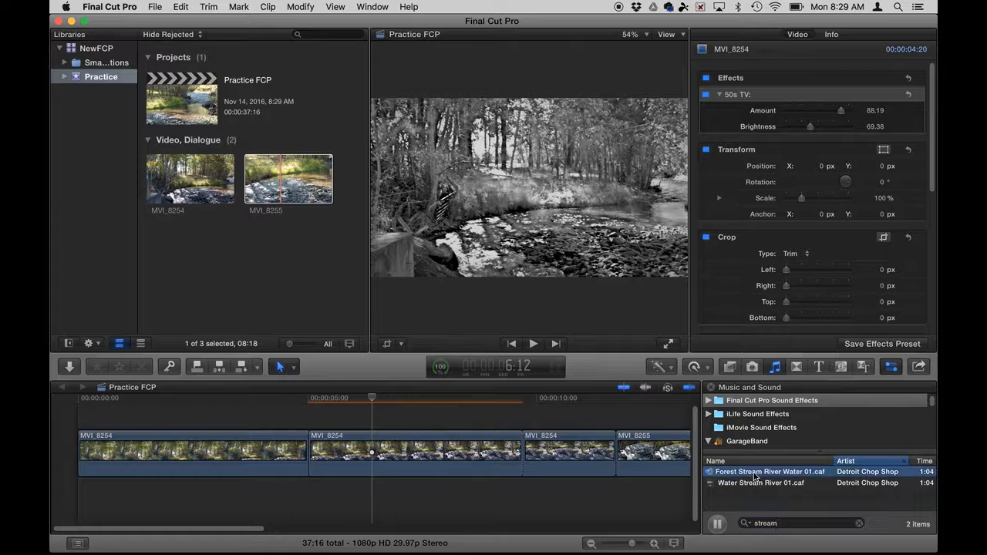
key("XF86AudioRaiseVolume")
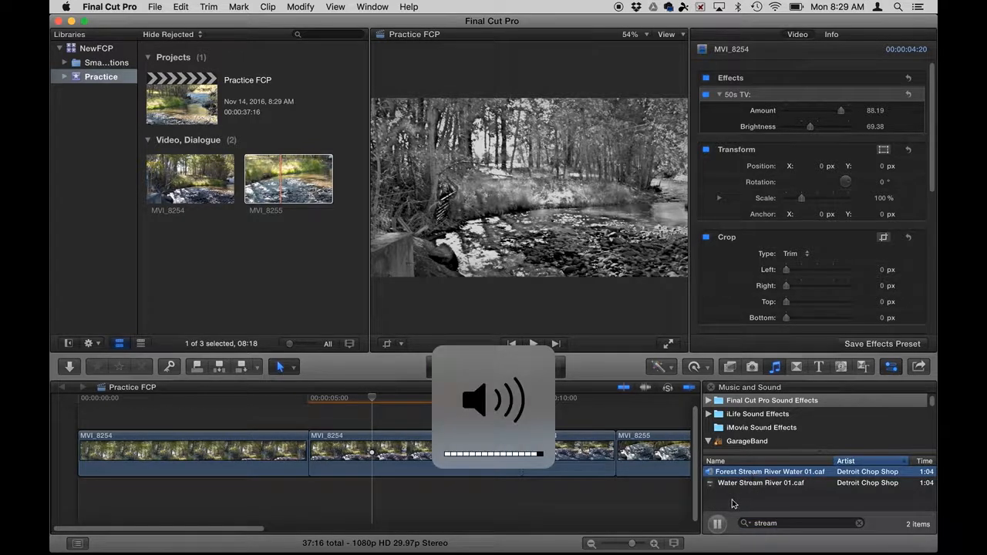
left_click(718, 528)
Step: Add Forest Stream River Water 01 beneath the video clips from the start of the timeline and play it back
left_click_drag(741, 475, 70, 499)
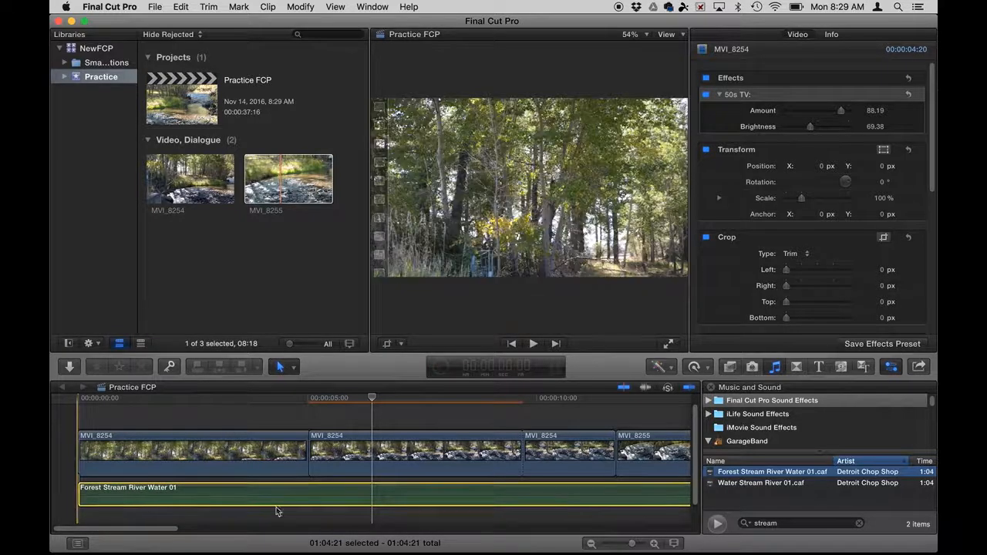
left_click(83, 414)
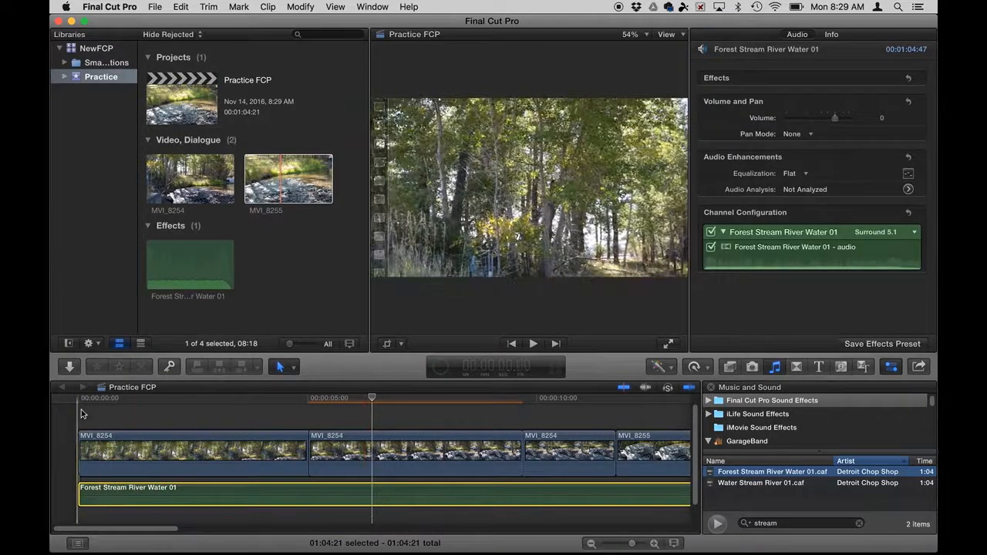
key("space")
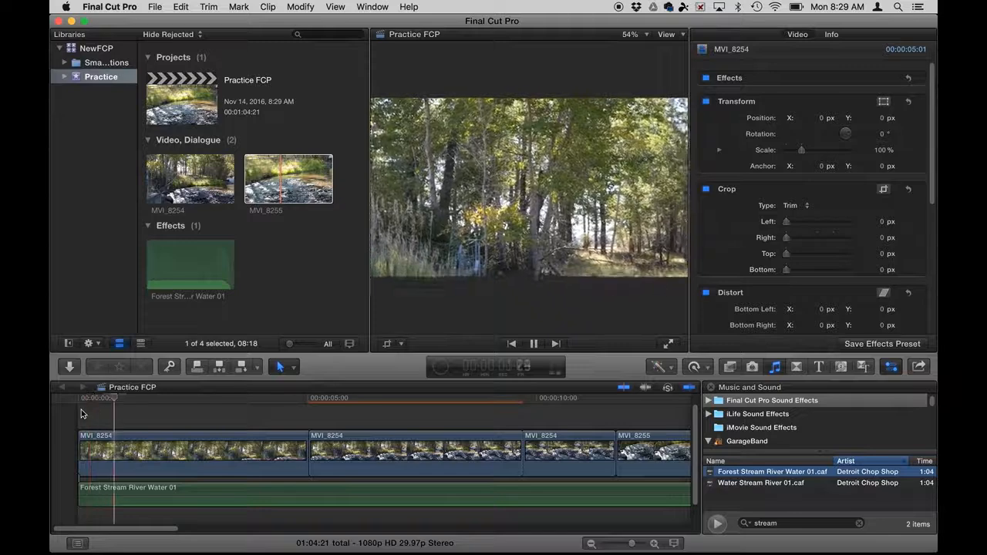
key("space")
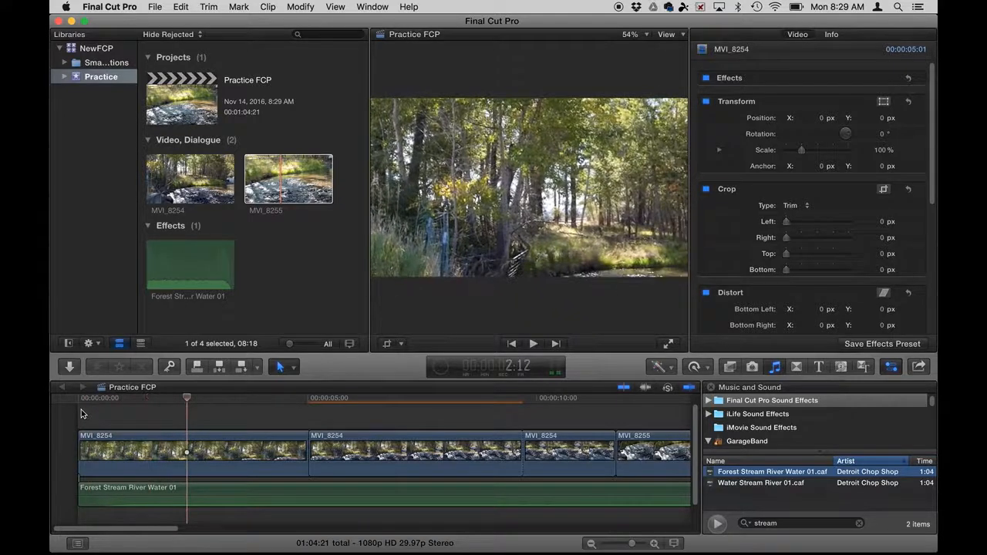
Step: Show the iTunes music library with the search text cleared and select the song Shoot To Thrill
left_click(775, 367)
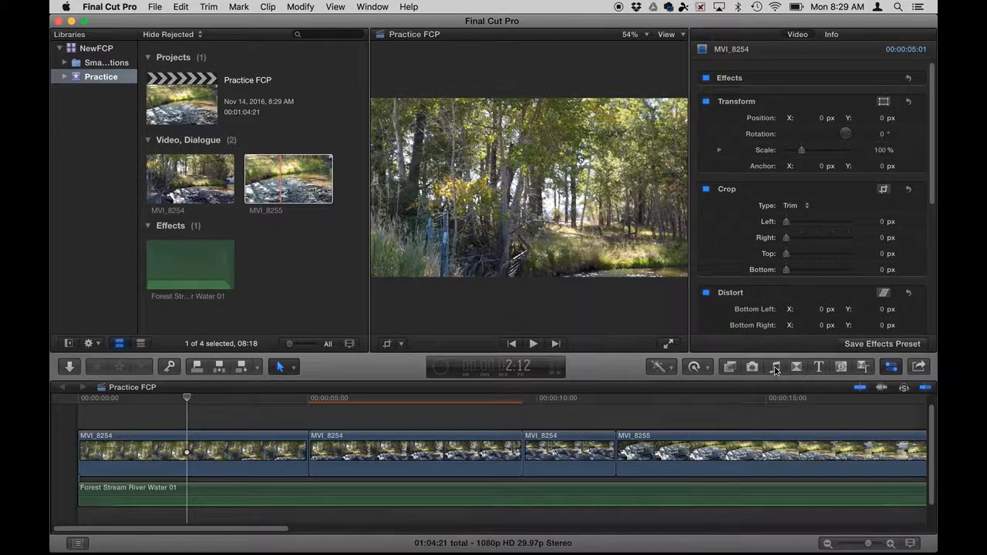
left_click(775, 368)
scroll(745, 437, "down", 3)
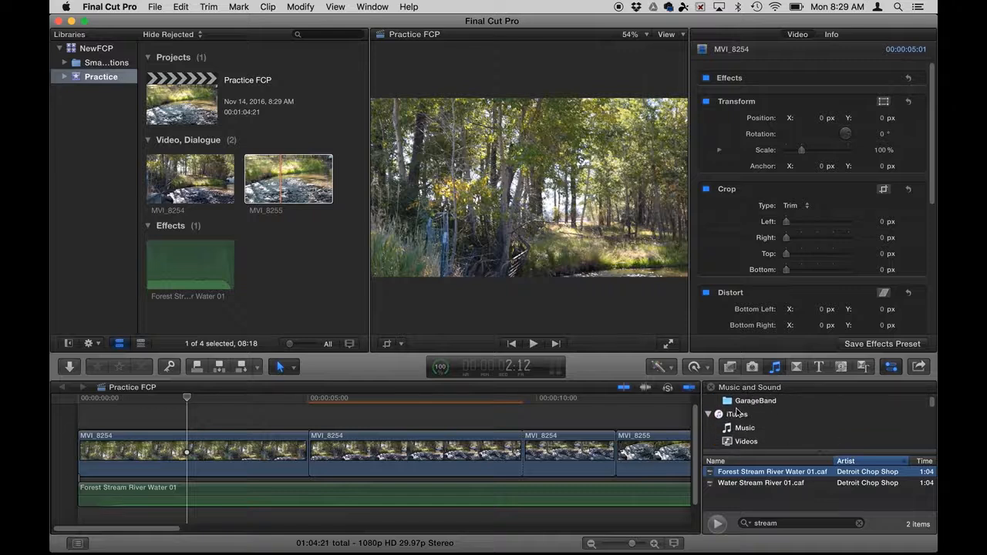
left_click(736, 415)
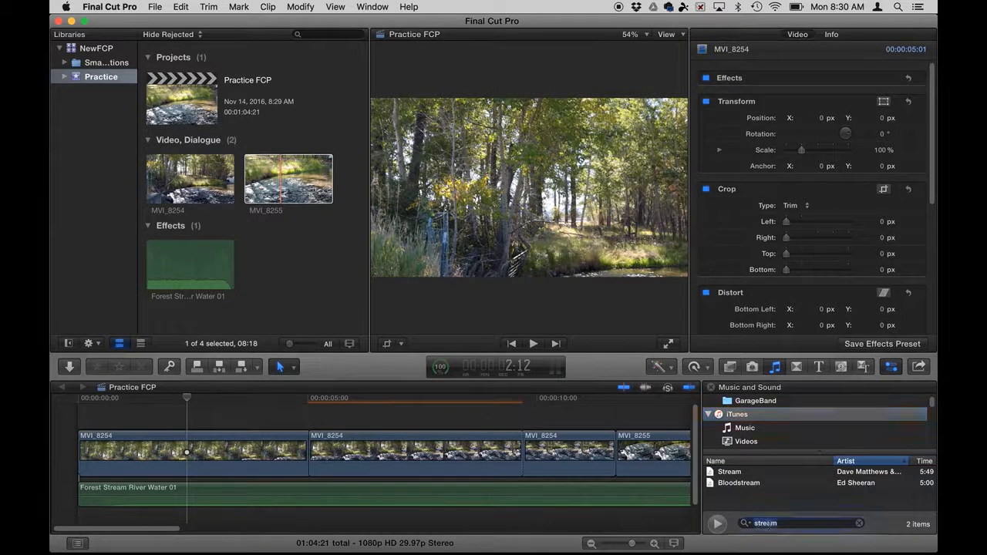
key("BackSpace")
key("BackSpace")
key("BackSpace")
left_click(759, 486)
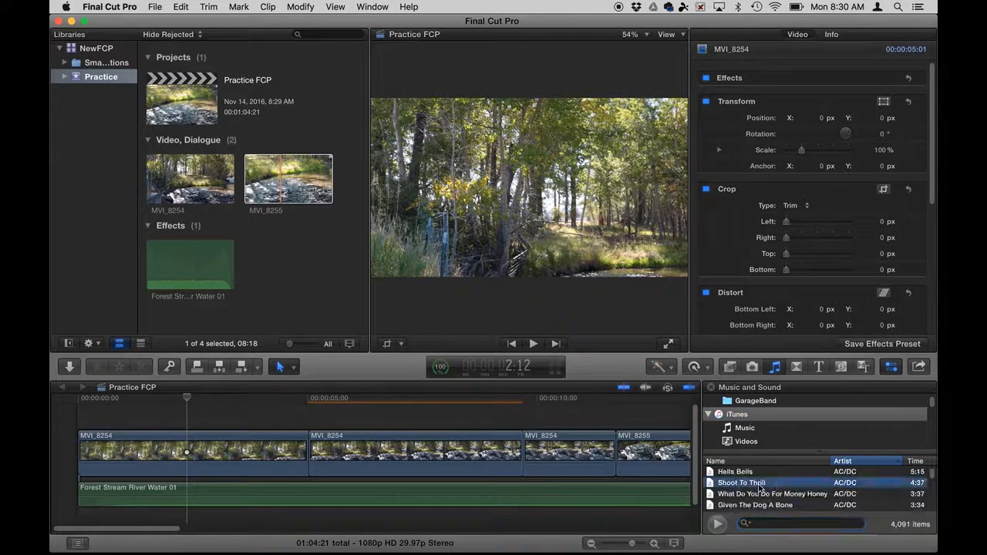
Step: Try Shoot To Thrill beneath the stream sound from the timeline start, play it, and delete it from the timeline
left_click_drag(746, 487, 83, 521)
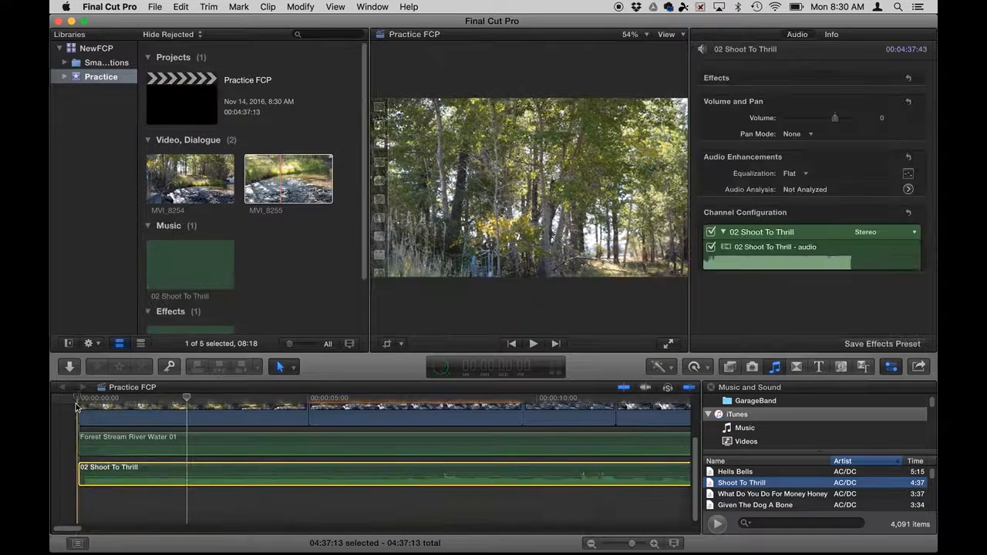
key("space")
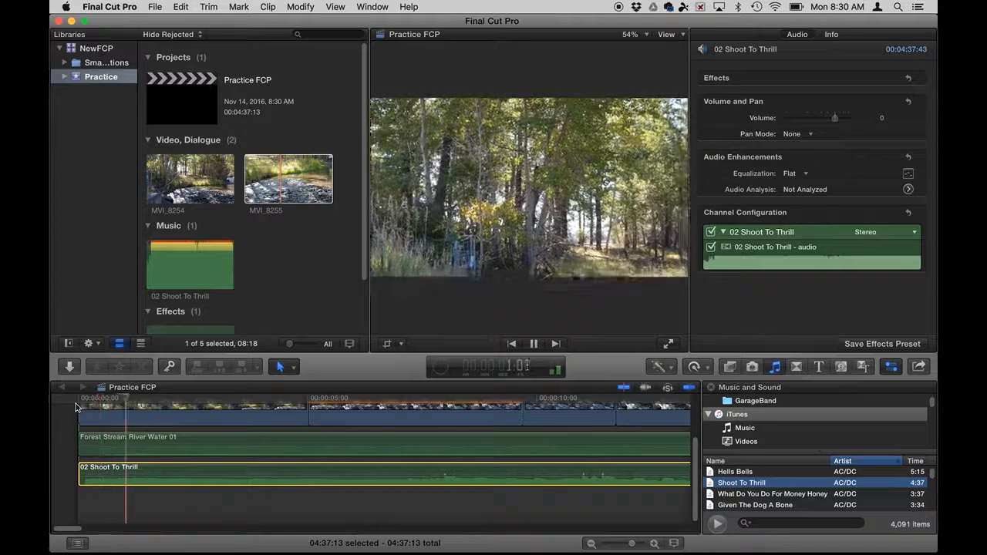
key("space")
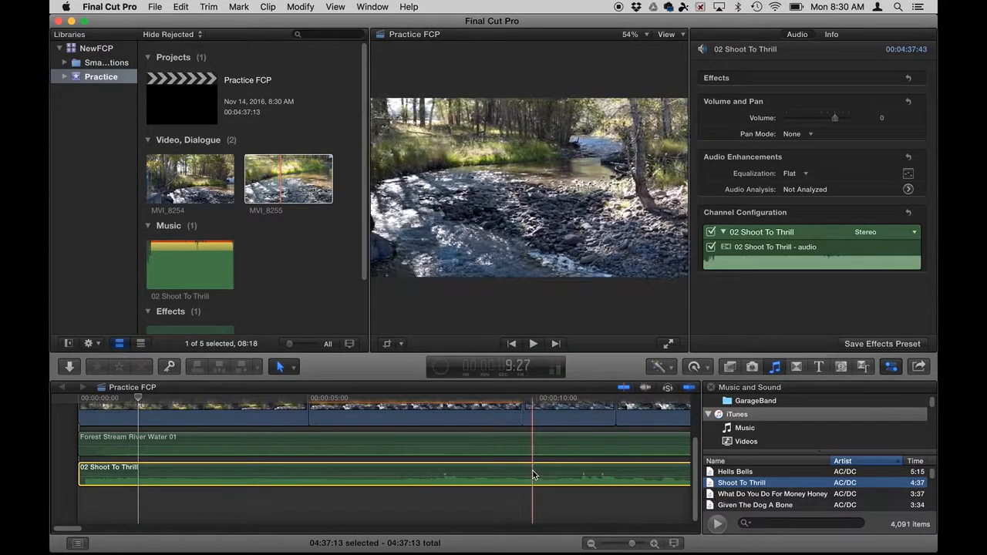
key("Delete")
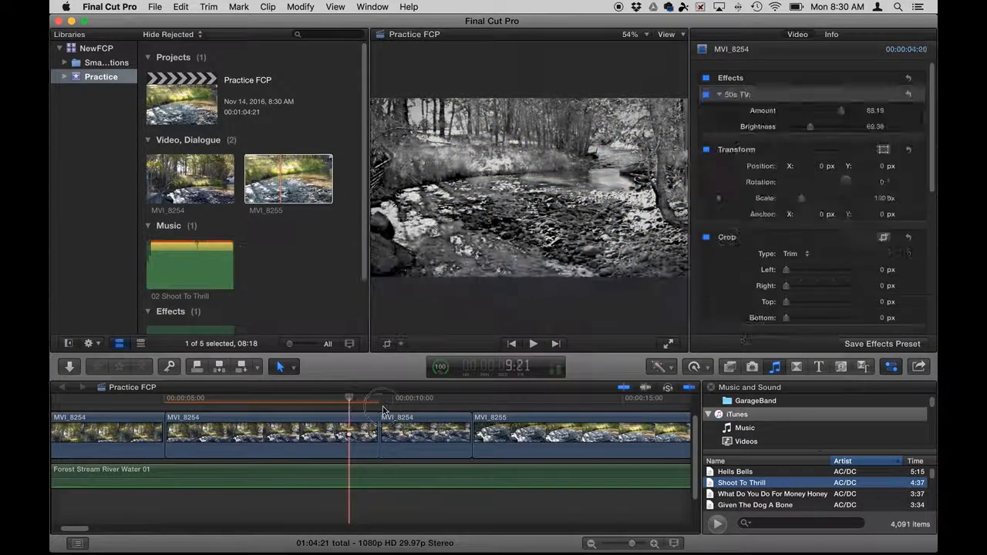
Step: Add the Color Planes transition at the cut between the 50s TV clip and the MVI_8254 clip after it, and play it back
left_click(383, 409)
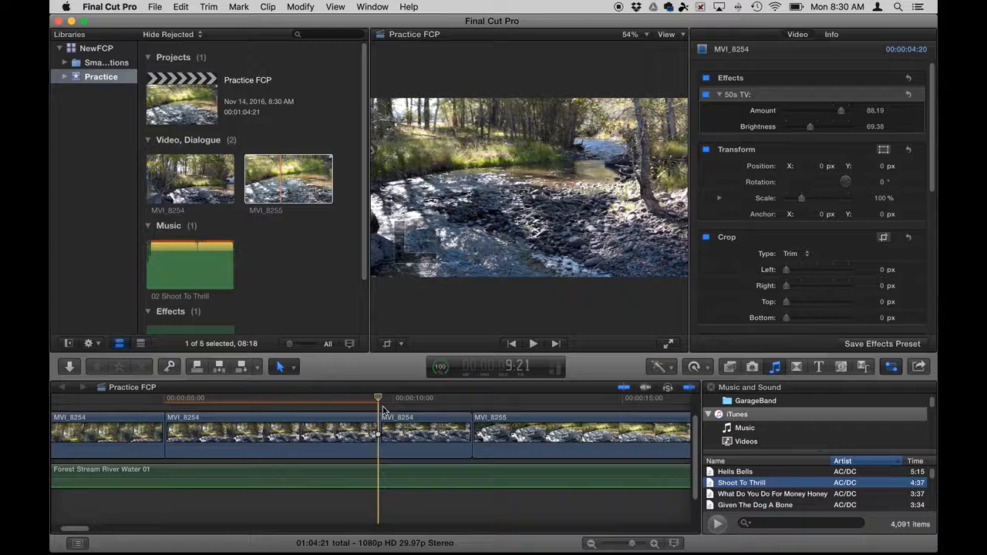
left_click(799, 367)
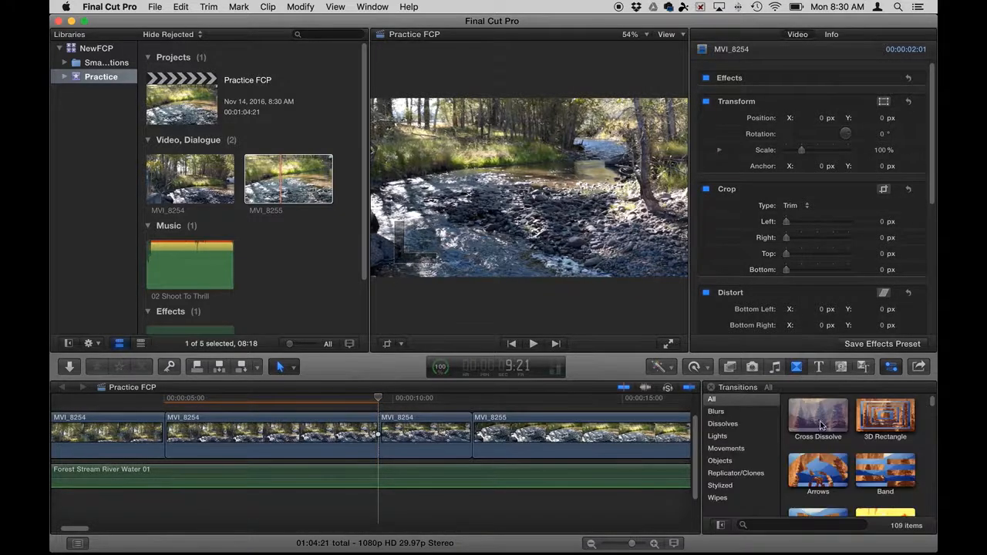
scroll(826, 443, "down", 5)
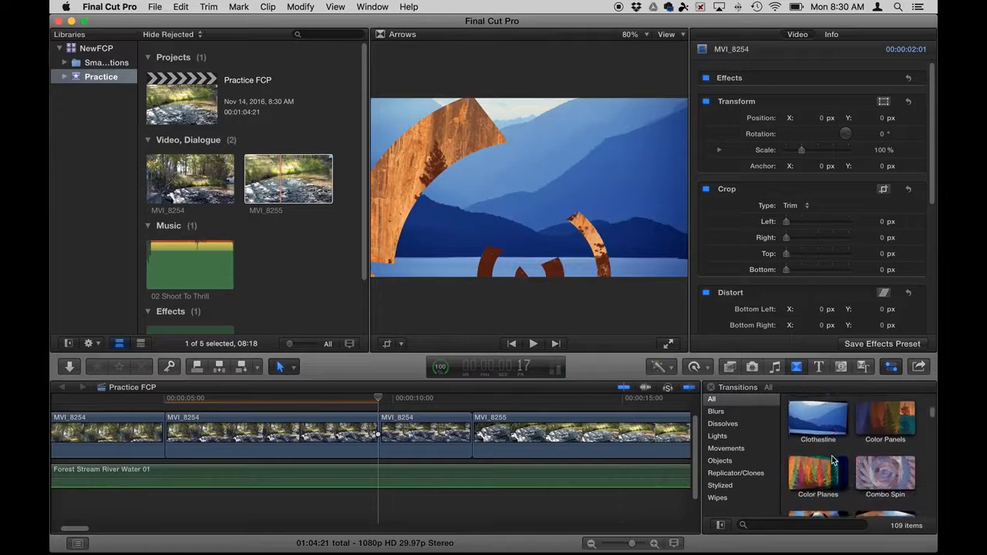
left_click_drag(832, 461, 389, 426)
left_click(345, 407)
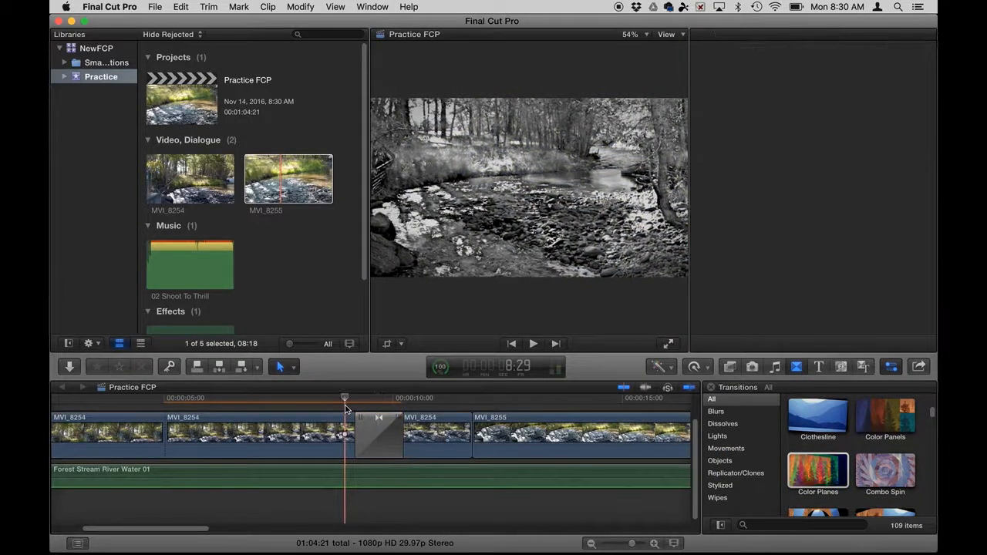
key("super+4")
key("space")
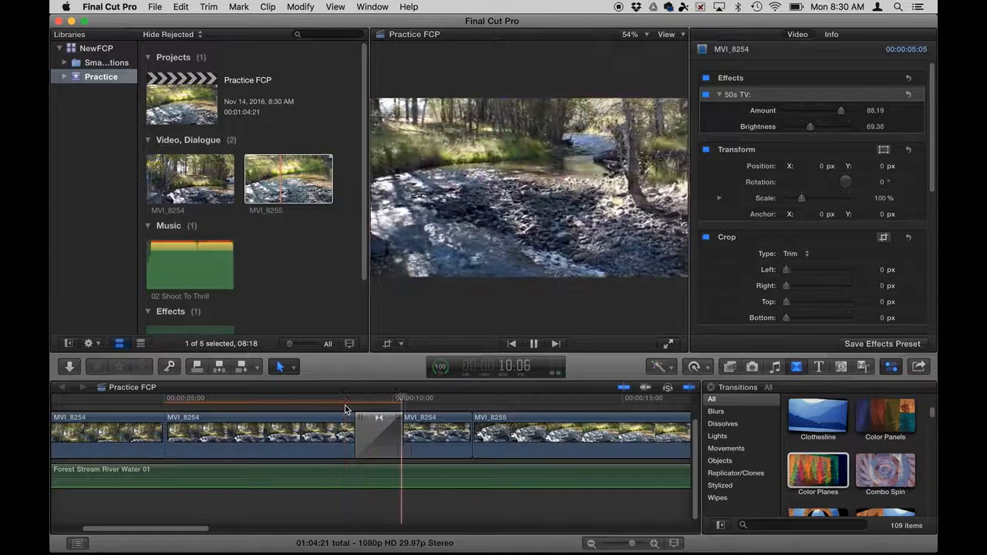
key("space")
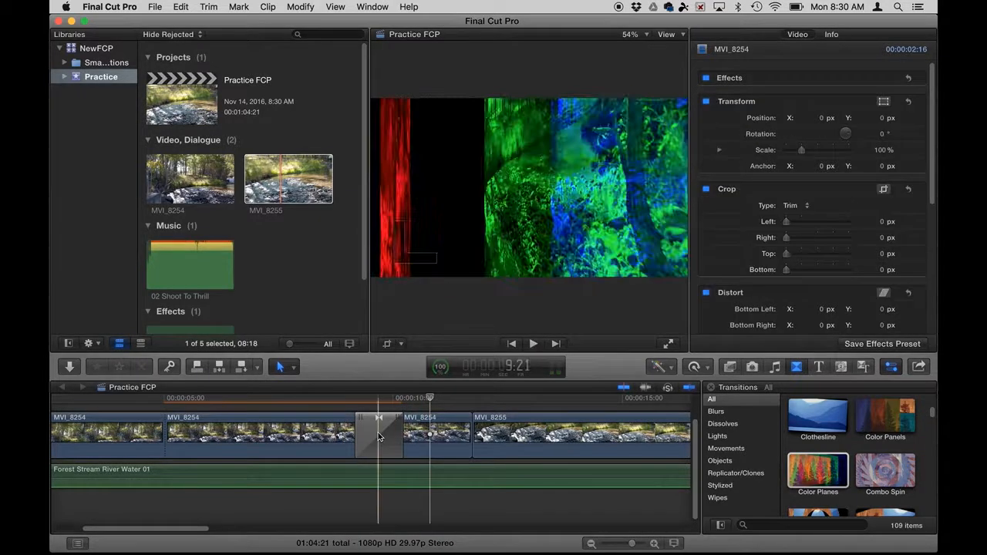
Step: Lengthen the Color Planes transition to 1:25 and play it back
left_click(378, 436)
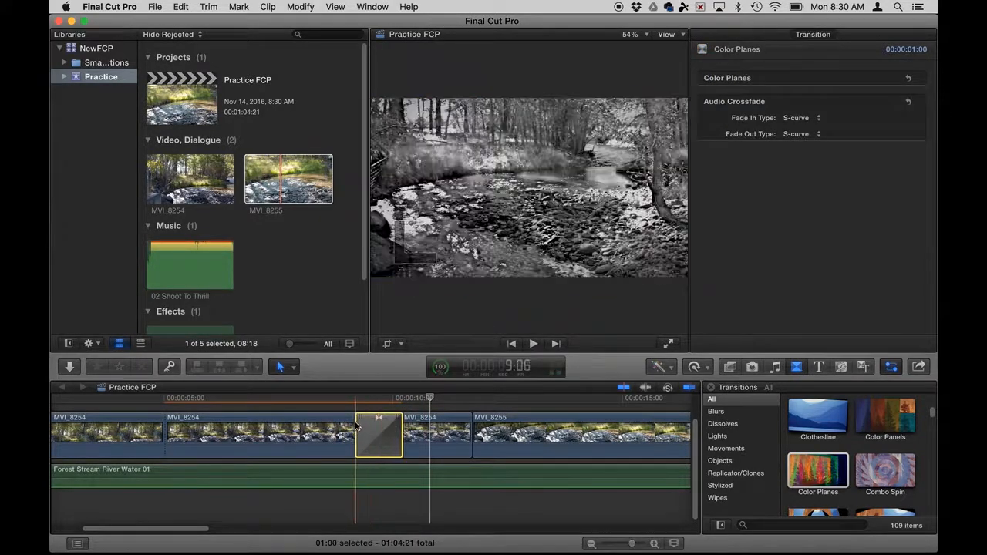
left_click_drag(357, 427, 336, 429)
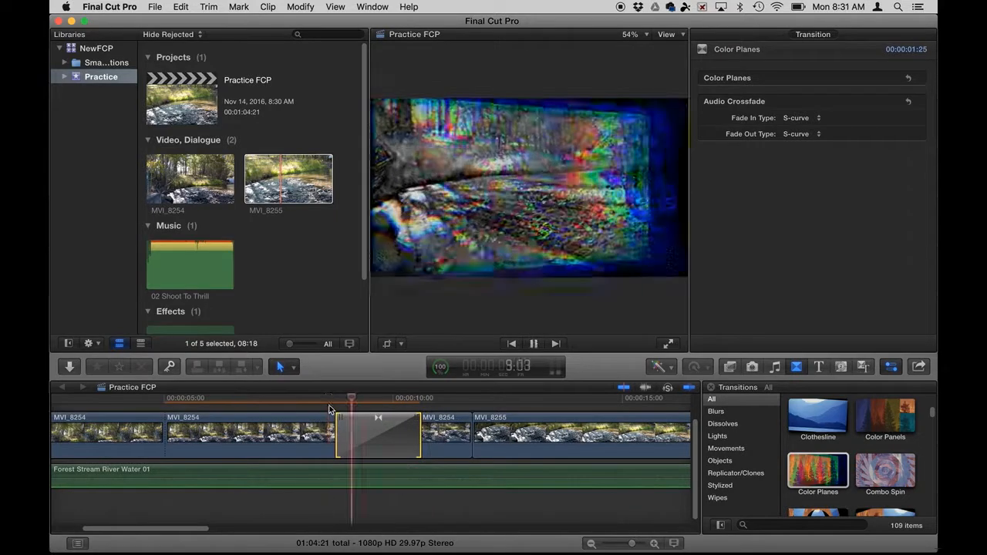
key("space")
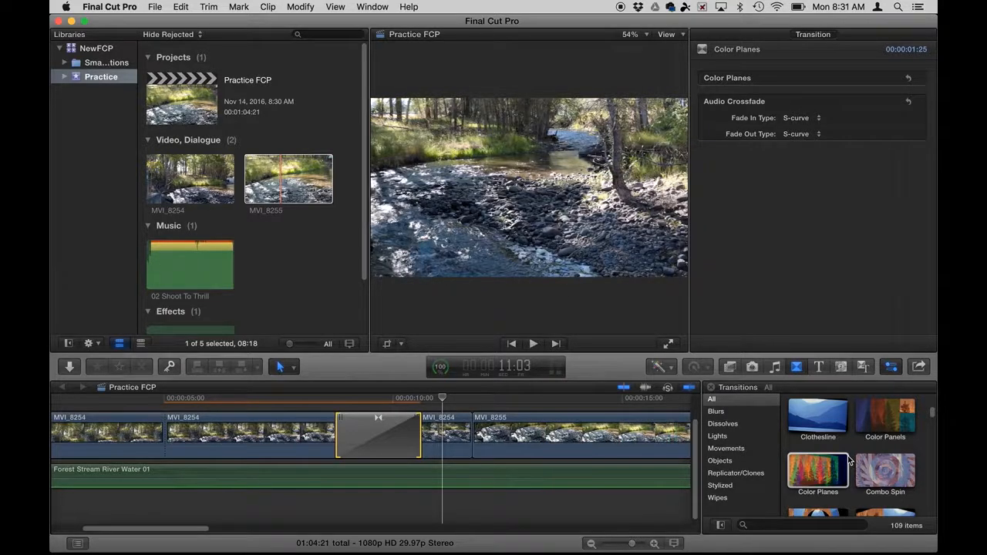
Step: Open the custom speed settings for the first MVI_8255 clip after the transition
scroll(850, 460, "up", 1)
scroll(589, 459, "right", 5)
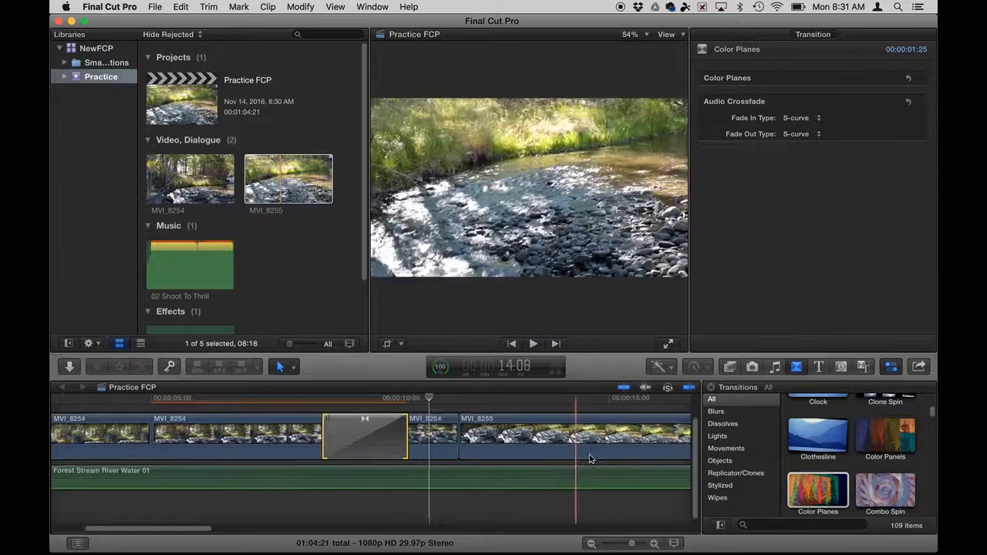
scroll(590, 458, "right", 2)
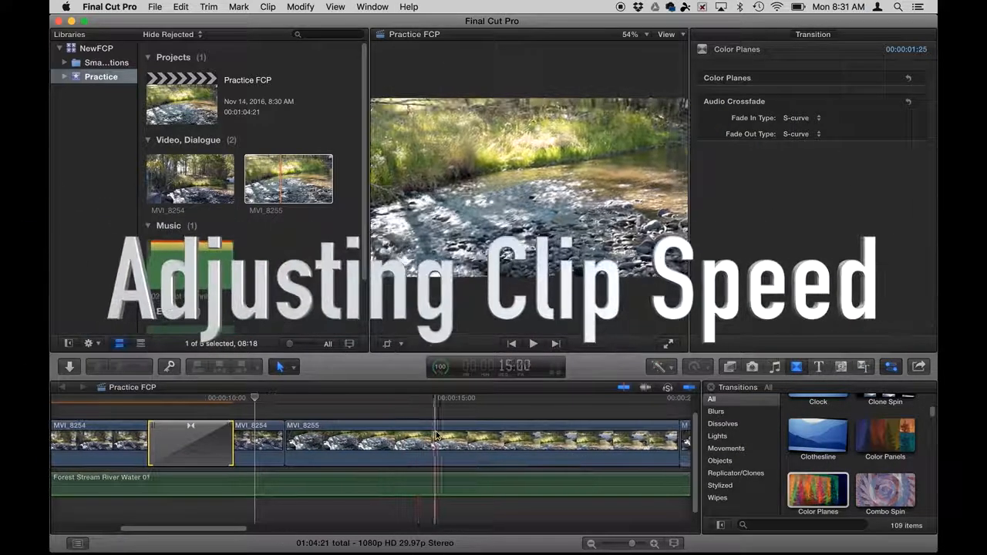
left_click(448, 439)
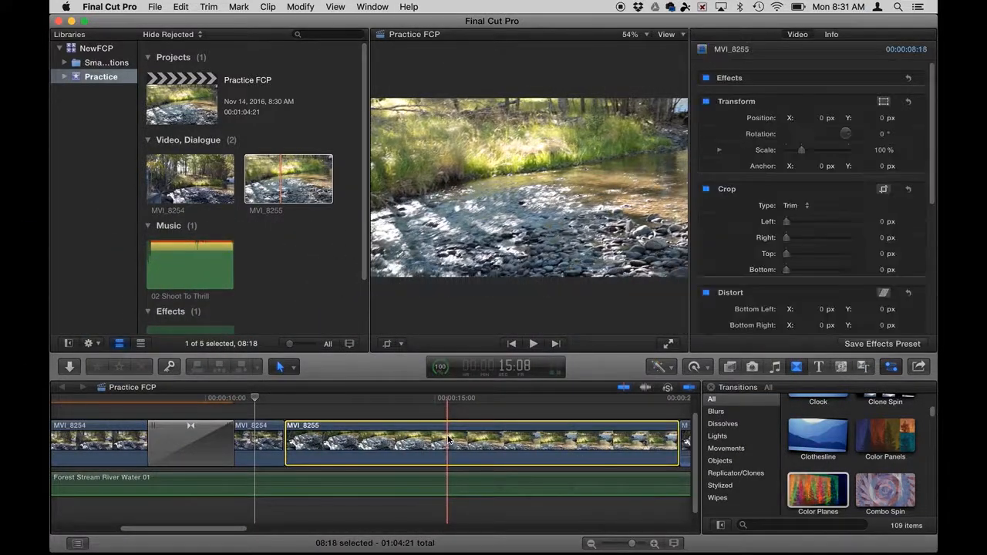
left_click(707, 371)
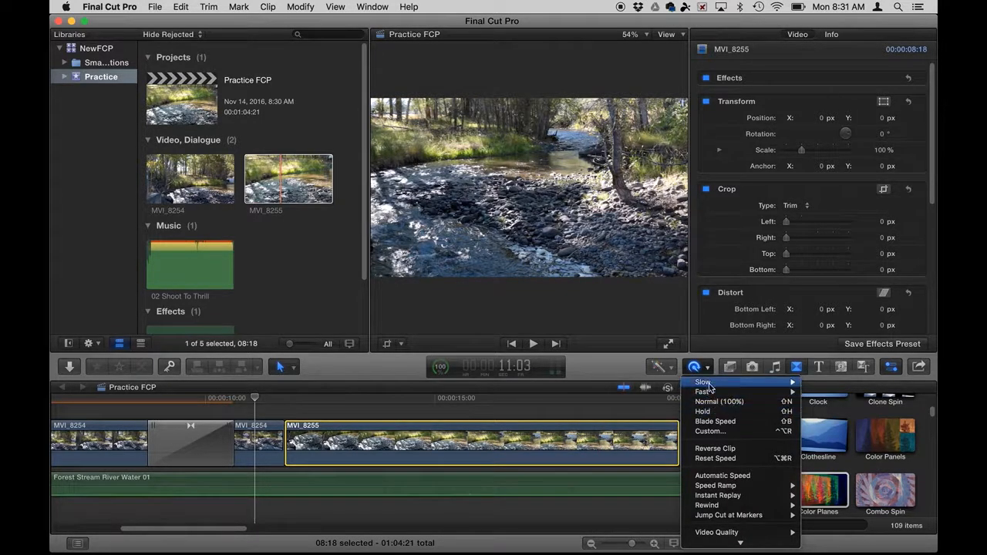
mouse_move(709, 383)
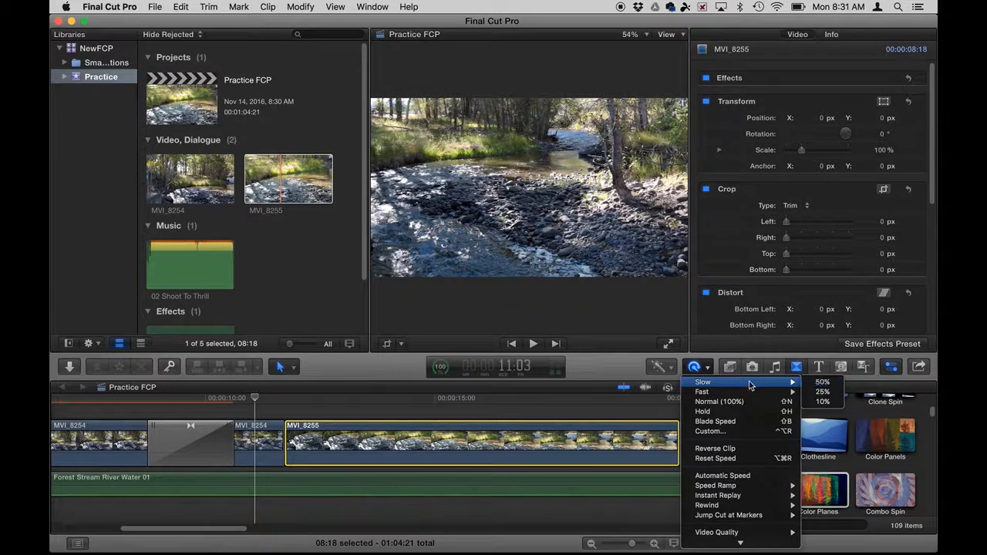
left_click(723, 432)
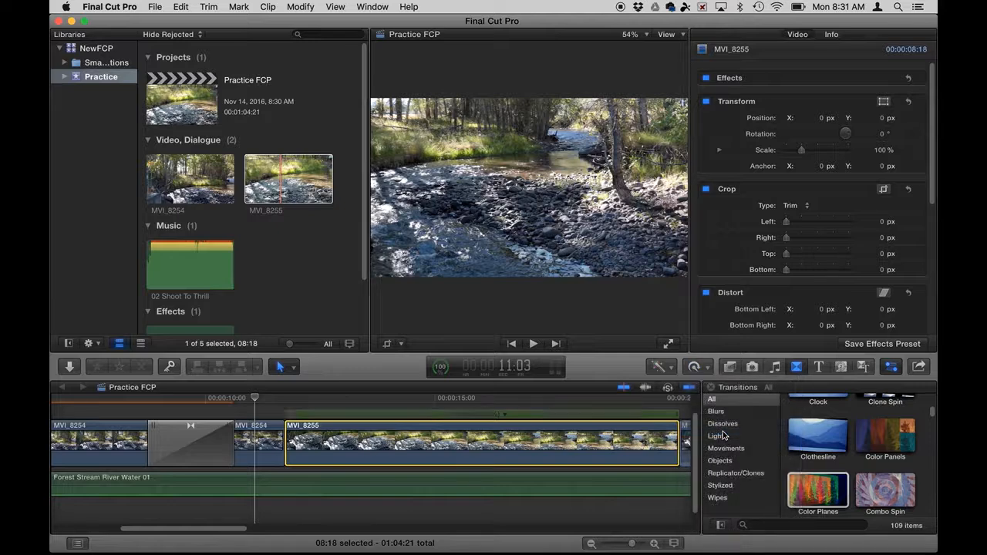
scroll(533, 462, "right", 2)
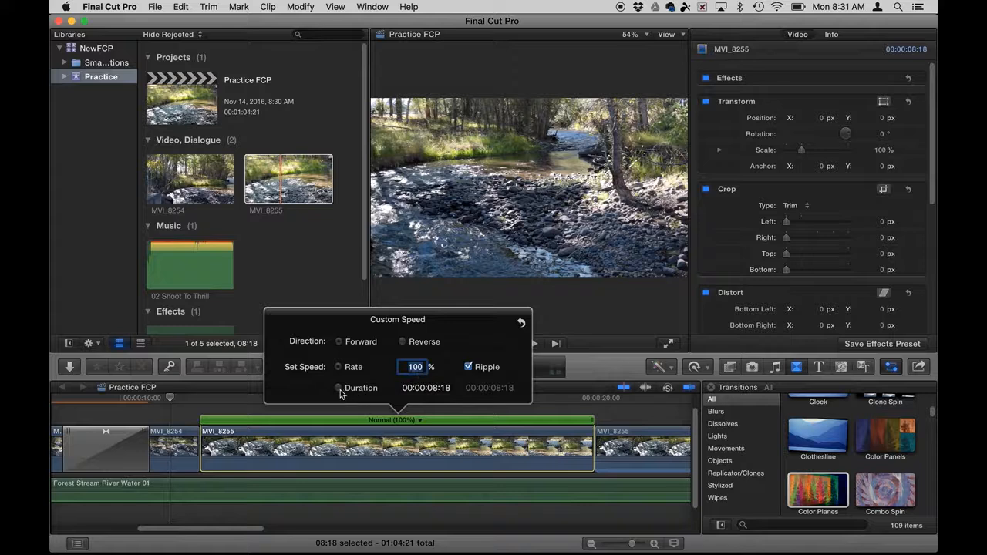
Step: Try the Reverse direction for the clip, restore Forward, and close the custom speed settings
left_click(402, 343)
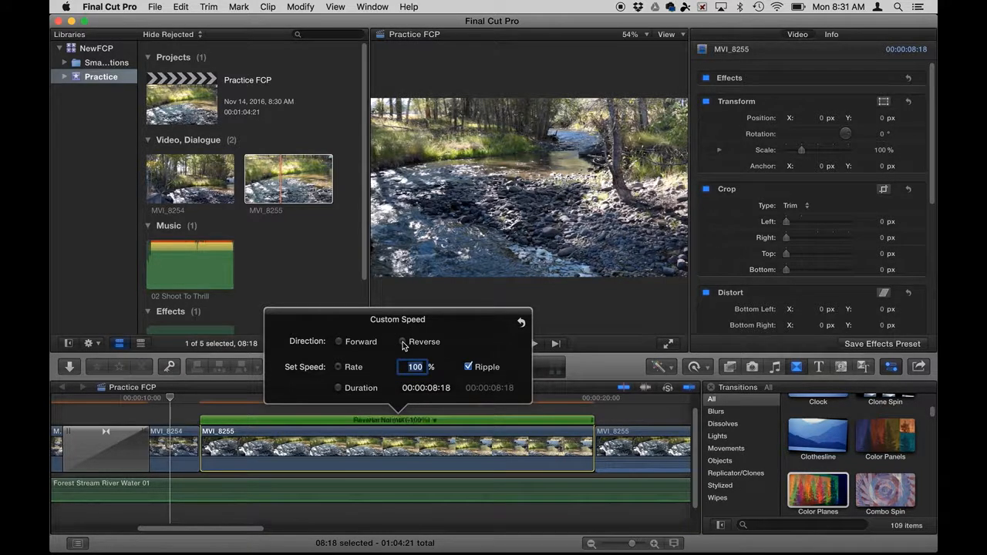
left_click(340, 343)
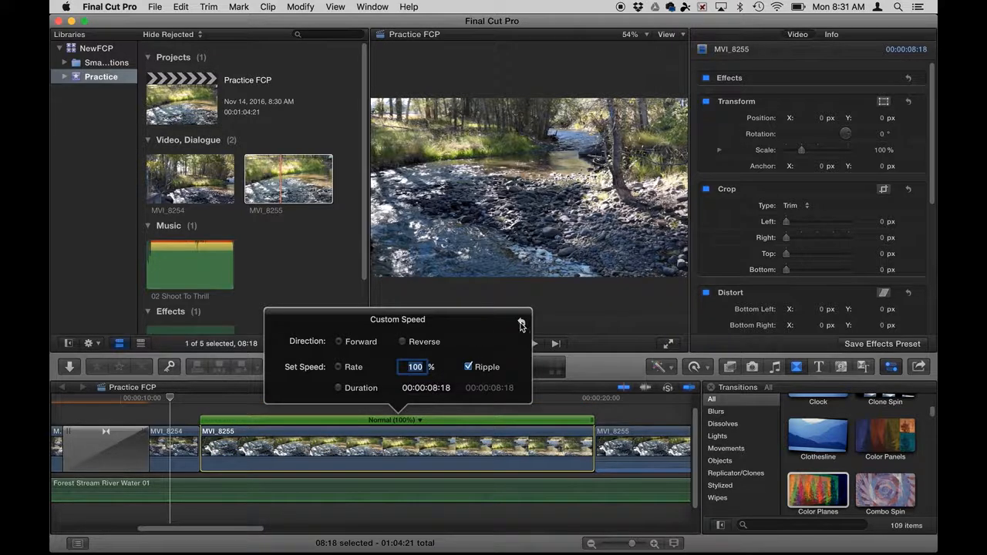
left_click(569, 408)
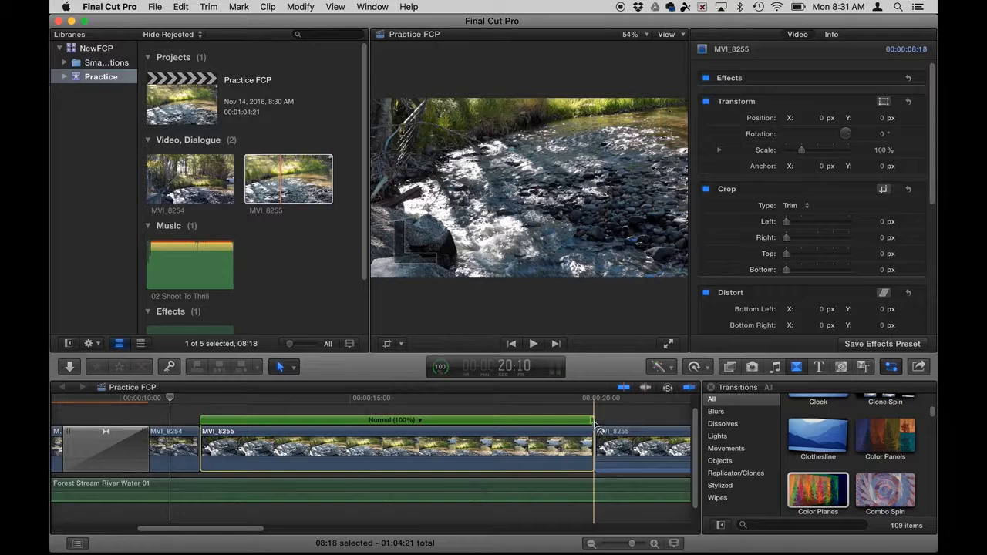
Step: Stretch the retiming of the MVI_8255 clip to slow it to 57%, lasting 15:02, and play it back
left_click_drag(592, 422, 660, 422)
scroll(668, 438, "right", 5)
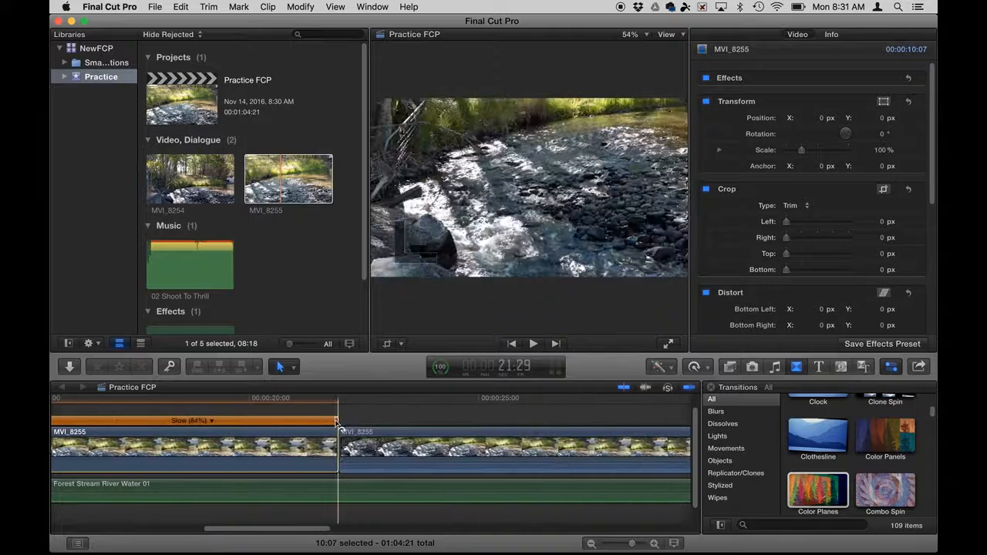
left_click_drag(341, 423, 560, 452)
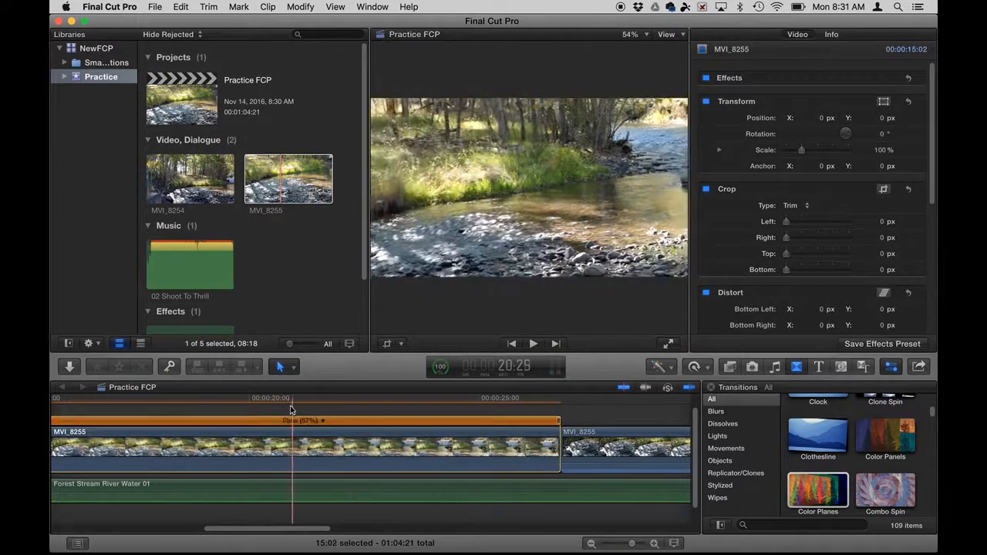
left_click(289, 412)
key("space")
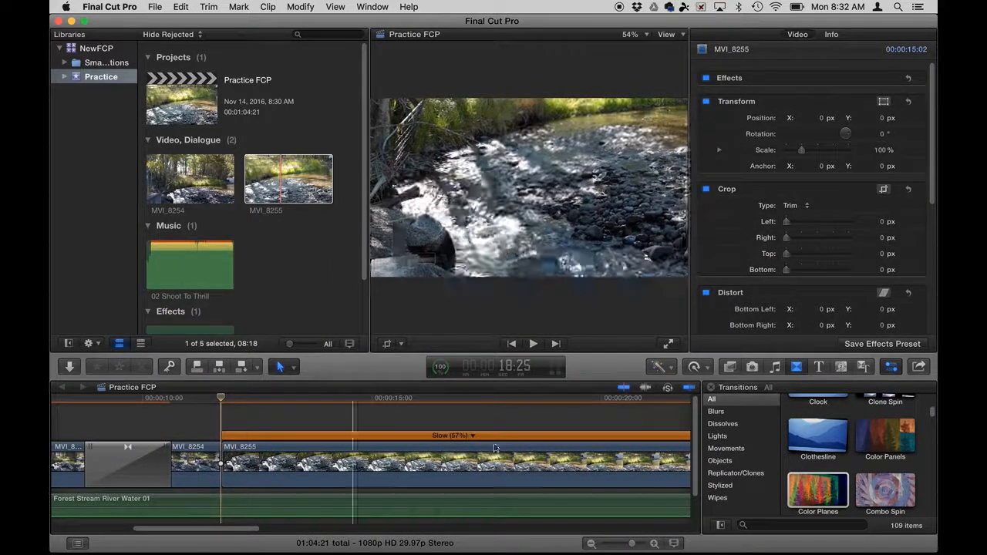
Step: Add the Basic 3D title from the full title collection above the start of the slowed MVI_8255 clip
left_click(819, 368)
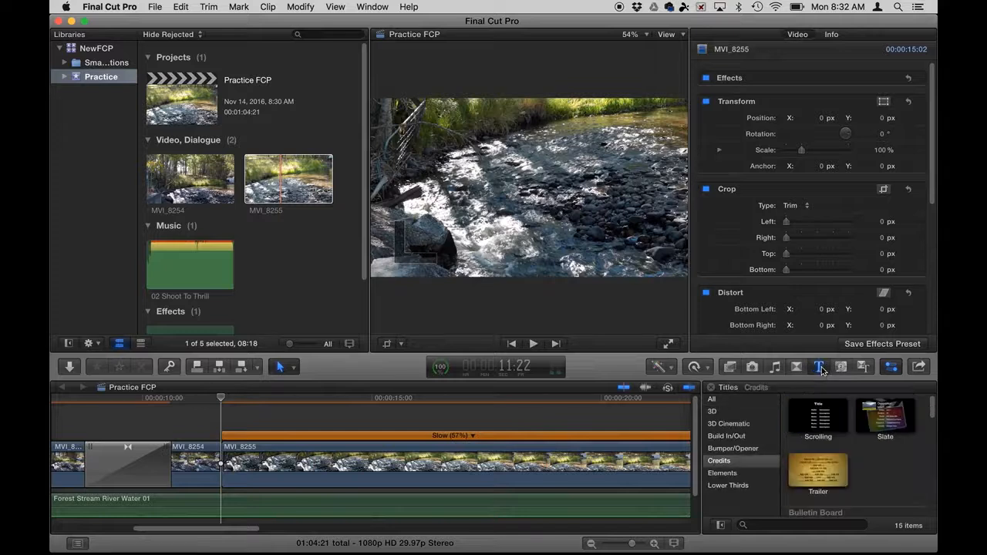
left_click(712, 400)
scroll(819, 454, "down", 3)
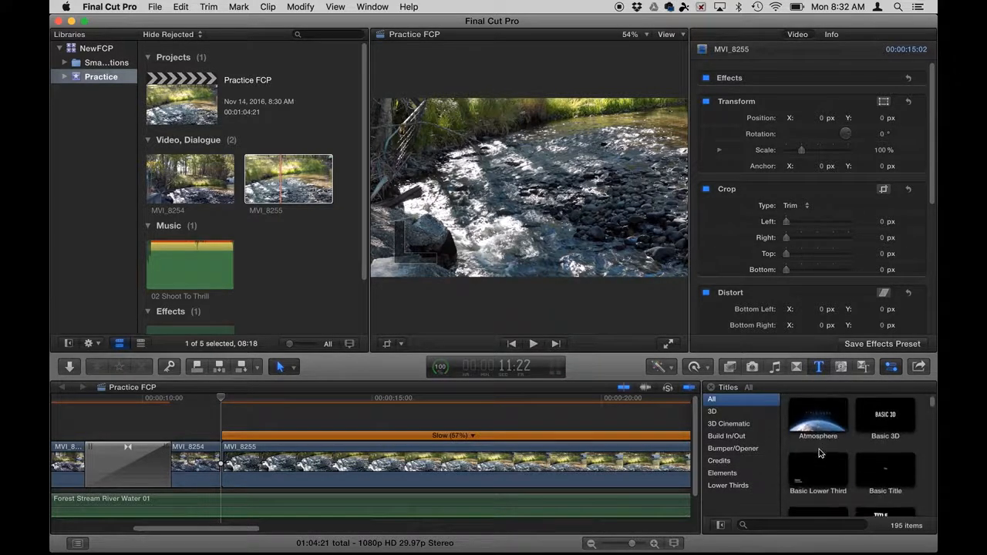
scroll(820, 453, "up", 1)
left_click(885, 413)
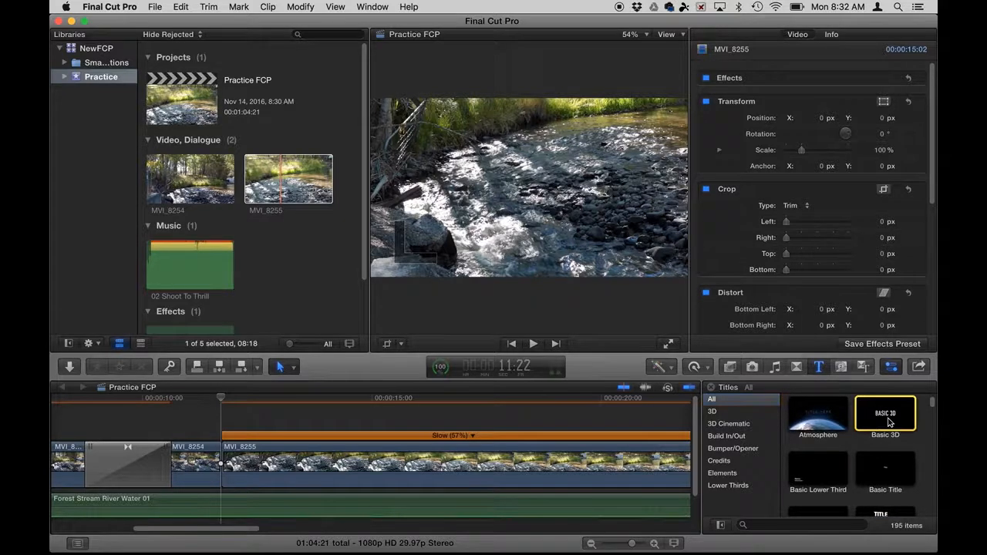
left_click_drag(536, 409, 224, 418)
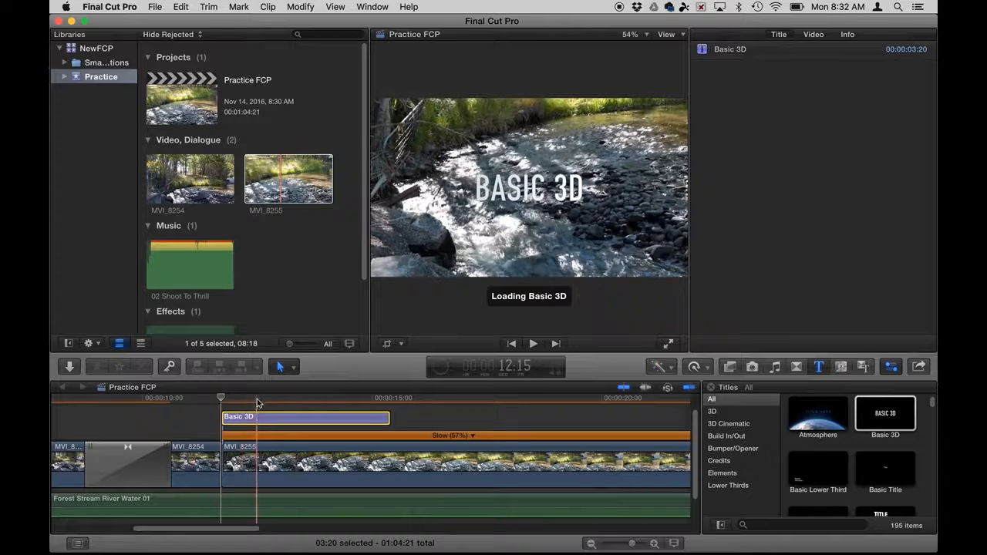
left_click_drag(882, 419, 533, 476)
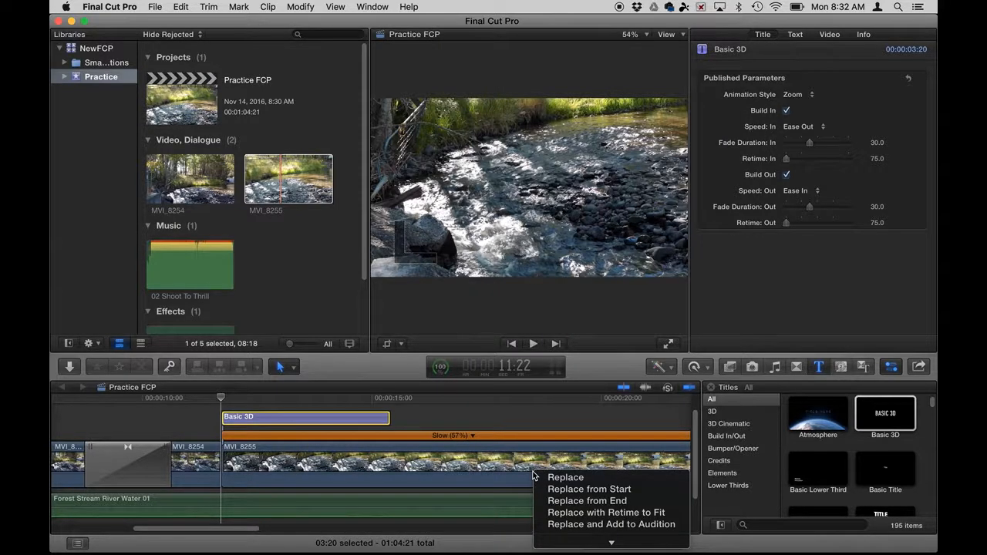
key("Escape")
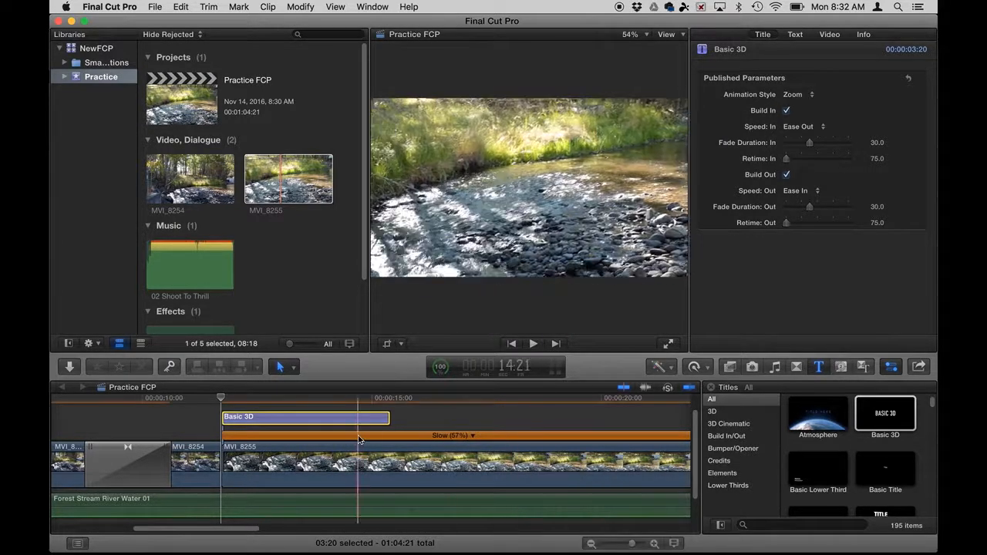
Step: Change the Basic 3D title's text to "Stream Movie"
left_click(340, 406)
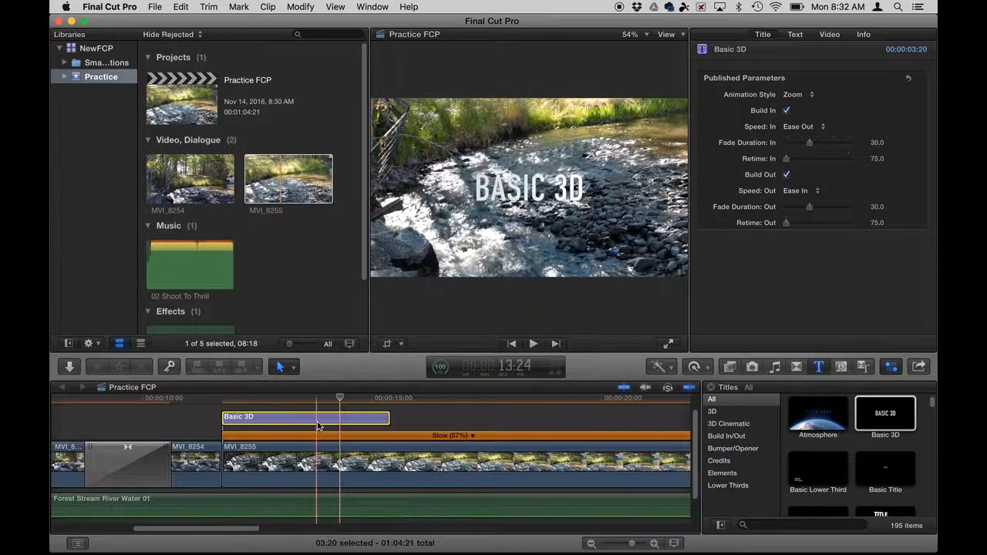
left_click(461, 254)
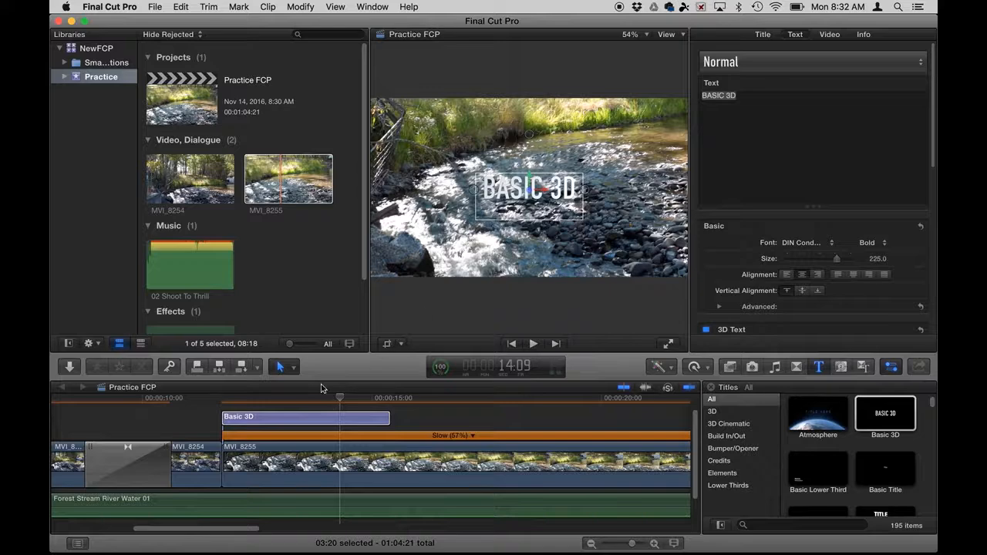
left_click(292, 423)
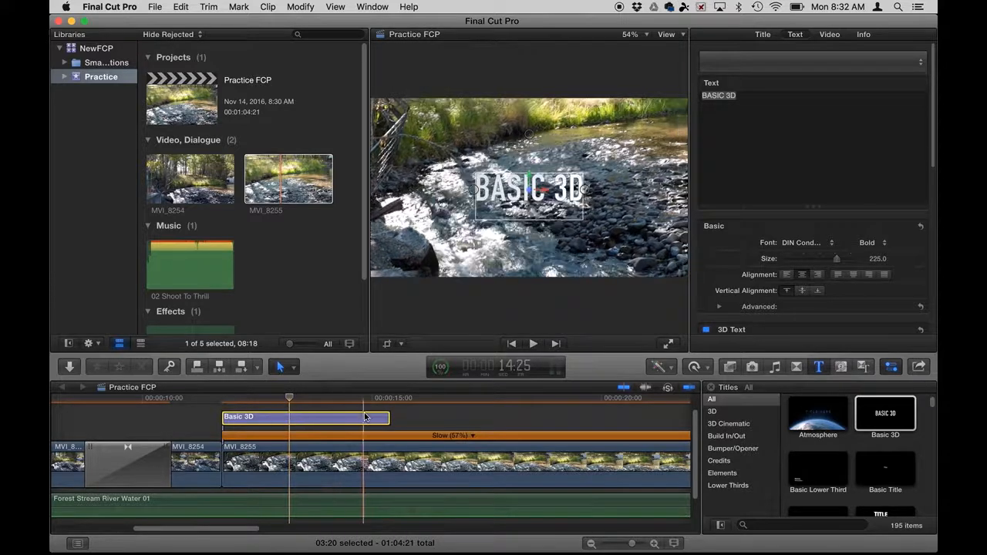
left_click(738, 104)
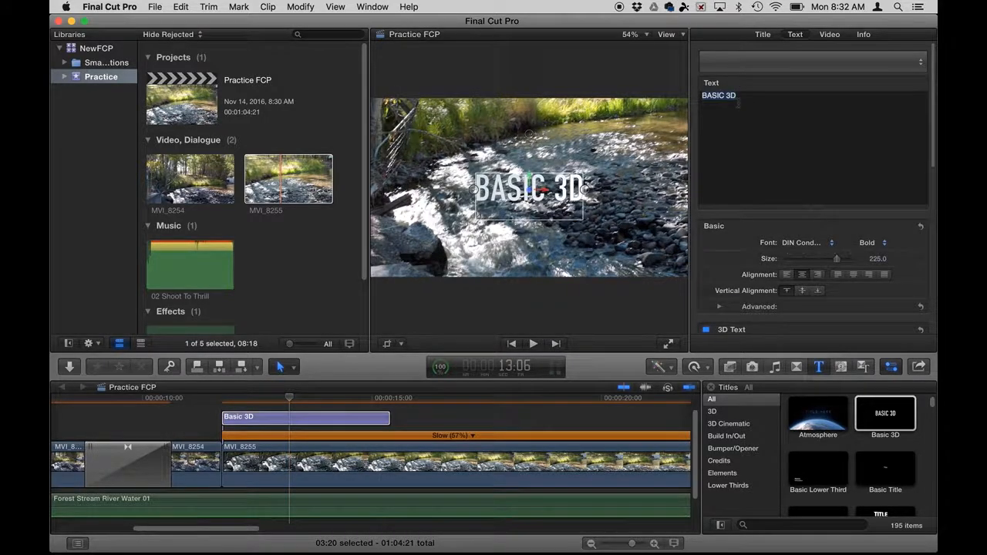
type("St")
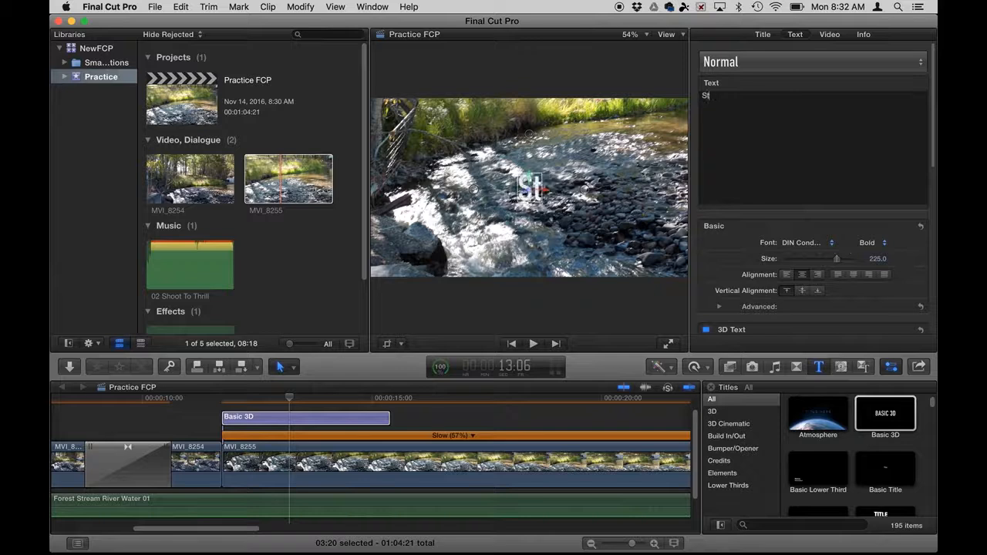
type("ream Movie")
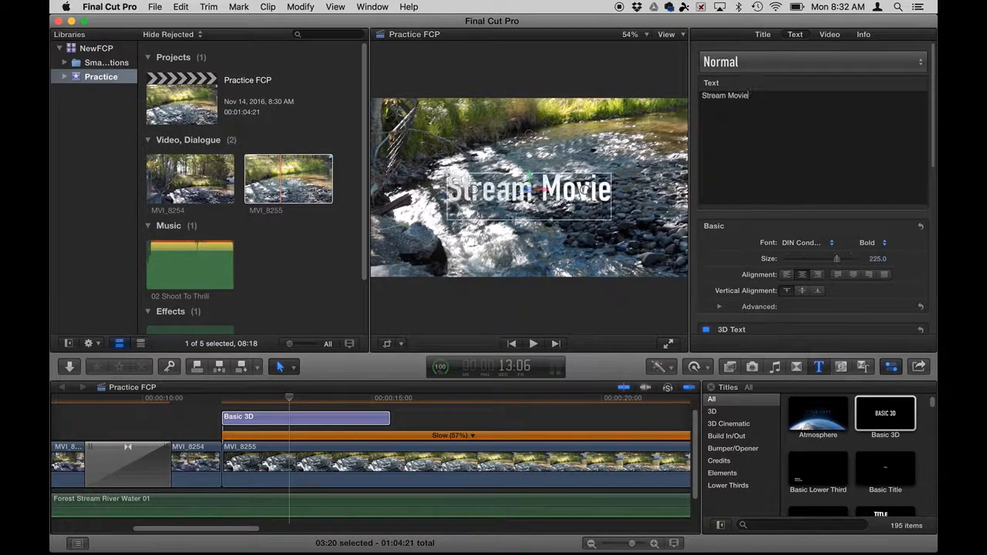
scroll(779, 254, "down", 3)
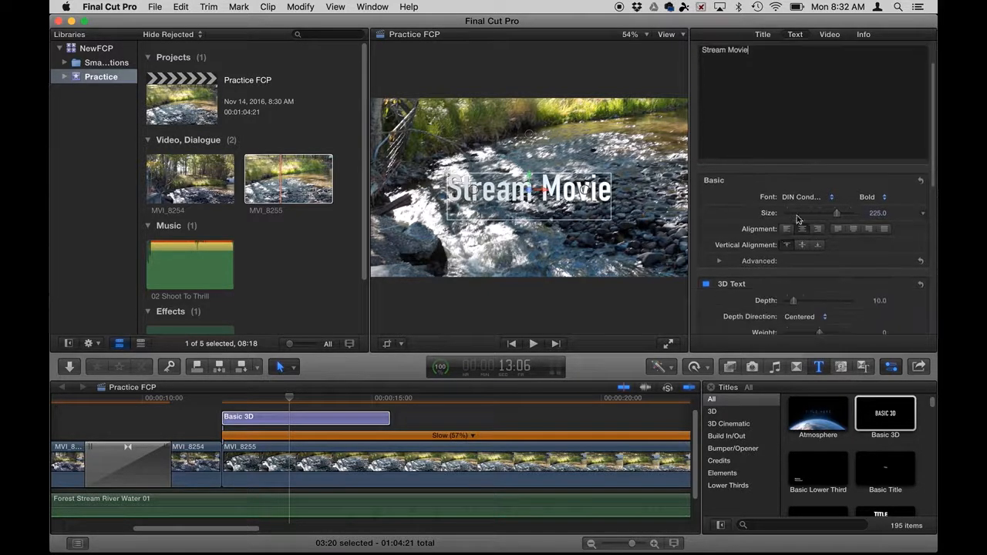
Step: Set the Stream Movie title's font to Edwardian Script ITC, enlarge its text slightly, and play the title back
left_click(815, 198)
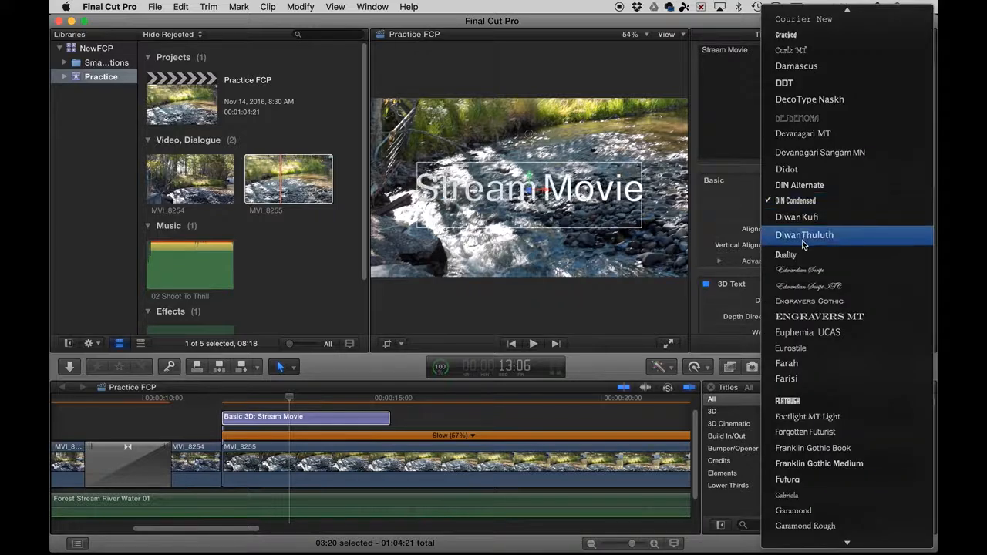
left_click(806, 288)
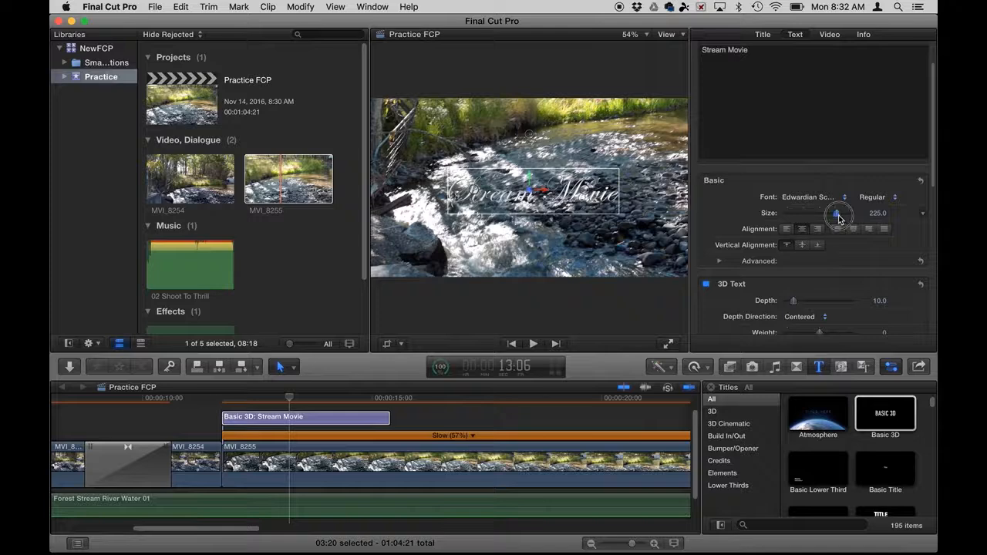
left_click_drag(839, 219, 846, 215)
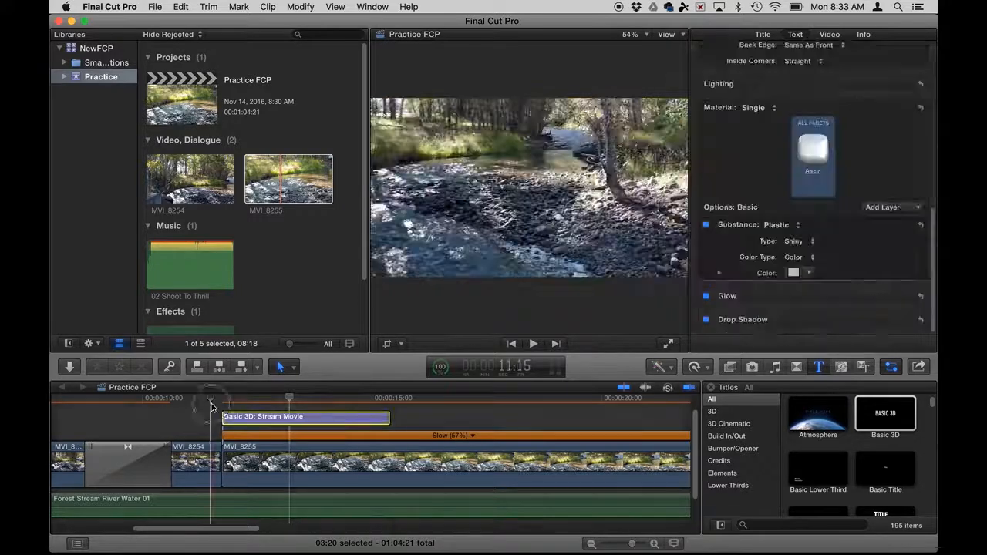
key("space")
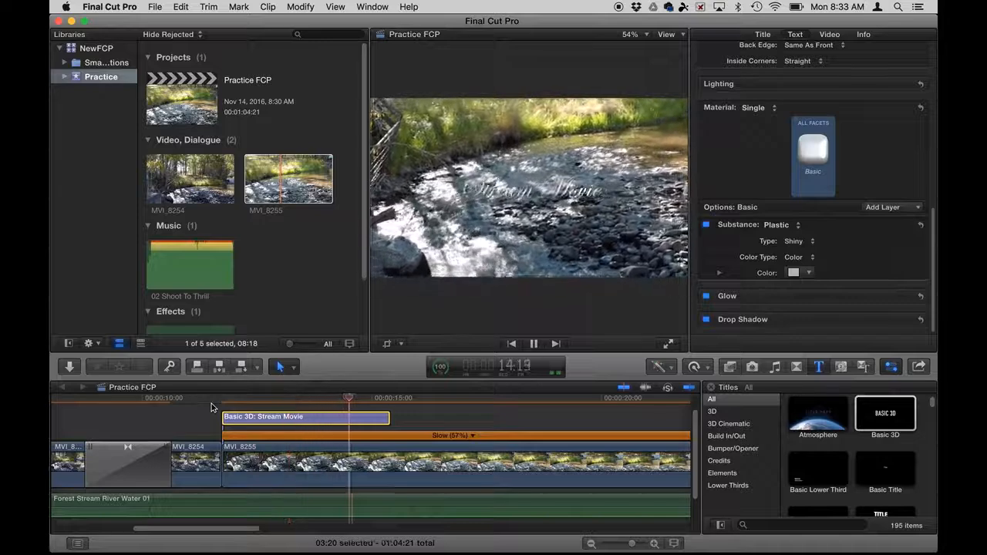
key("space")
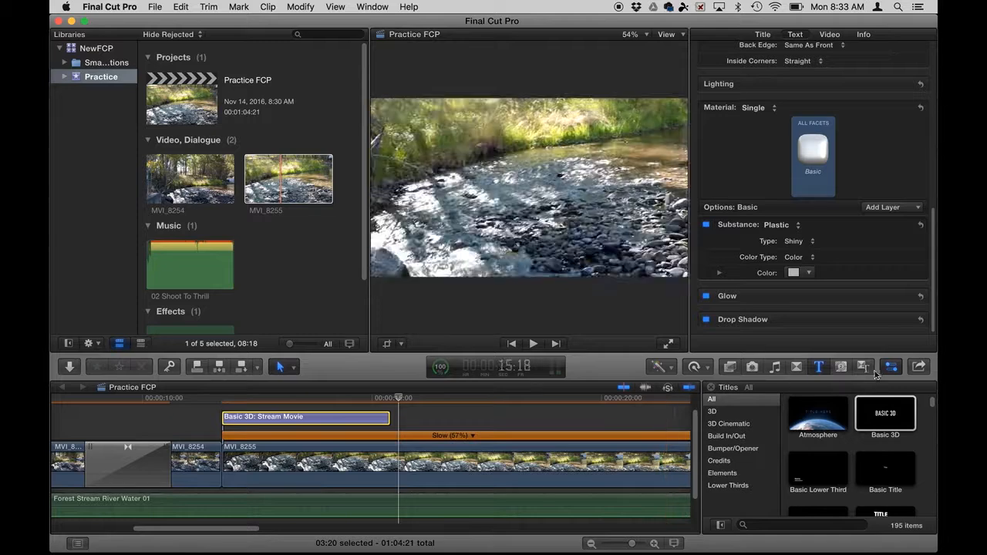
Step: Review the project's available share destinations, including the additional ones that can be added
left_click(922, 370)
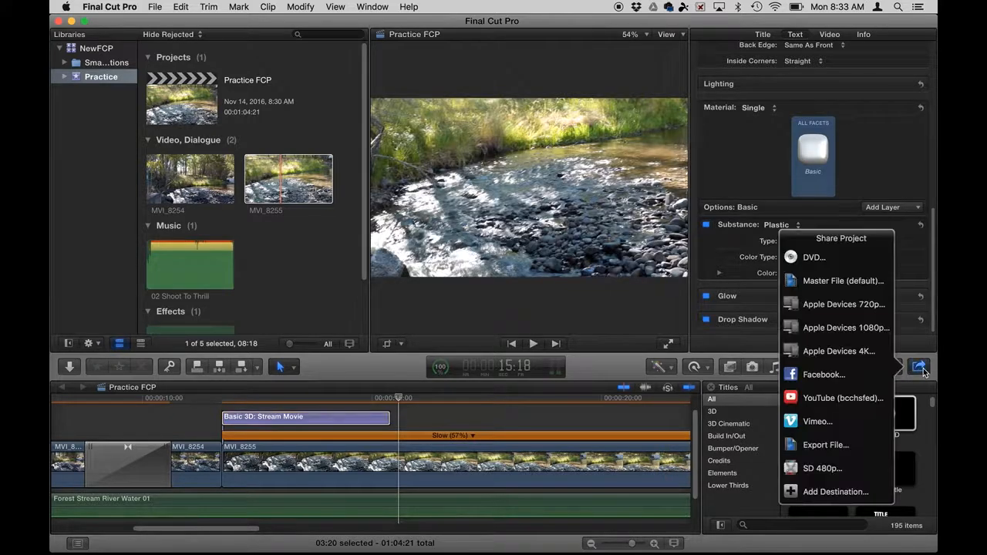
left_click(922, 370)
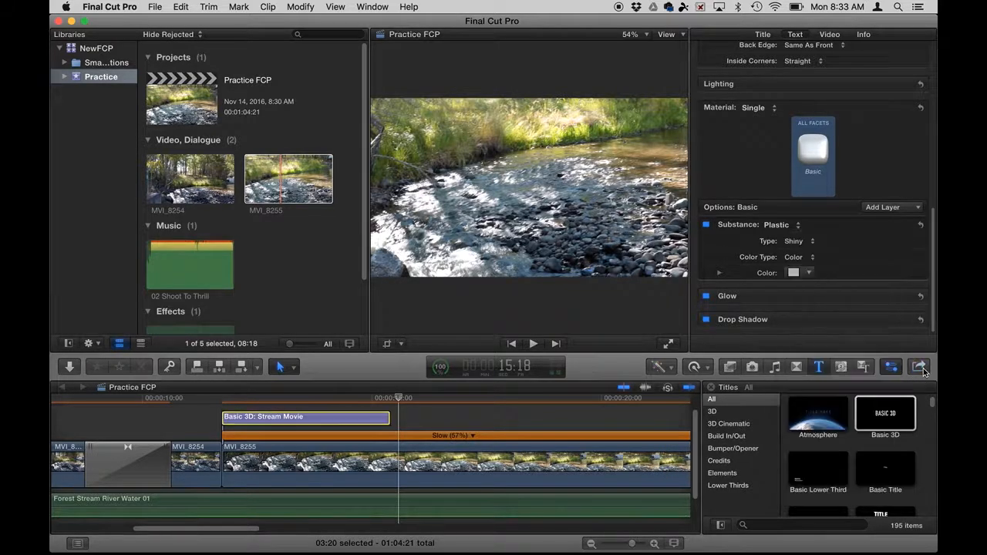
left_click(155, 7)
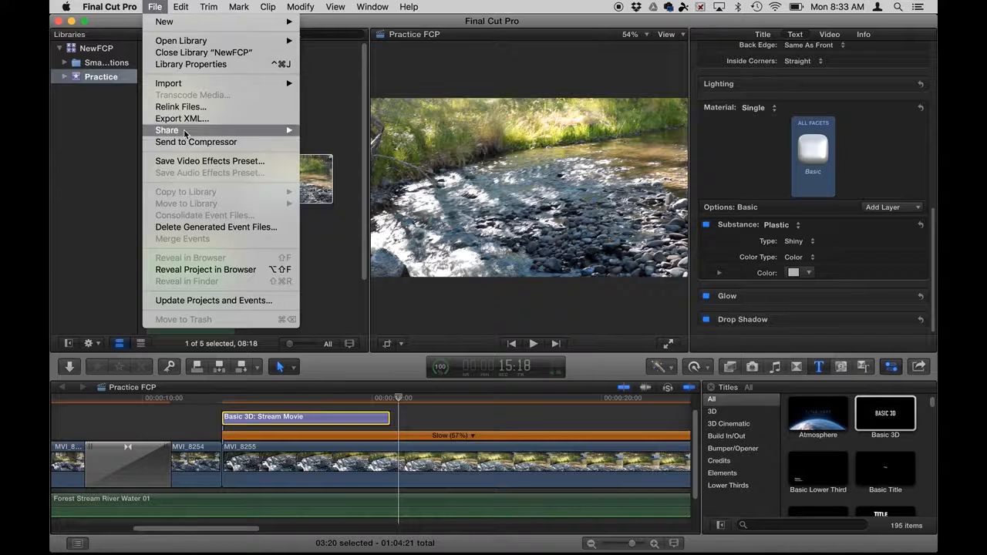
mouse_move(185, 131)
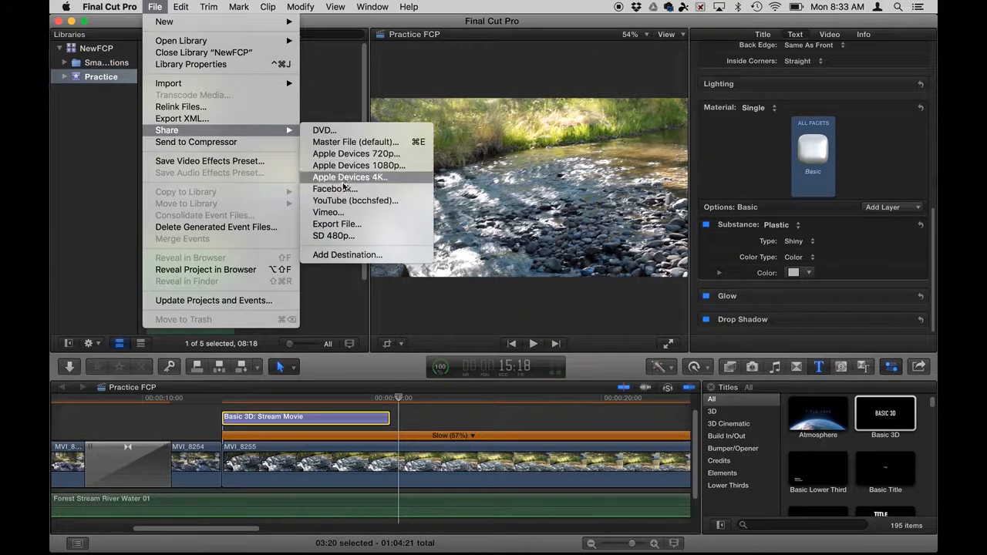
left_click(344, 254)
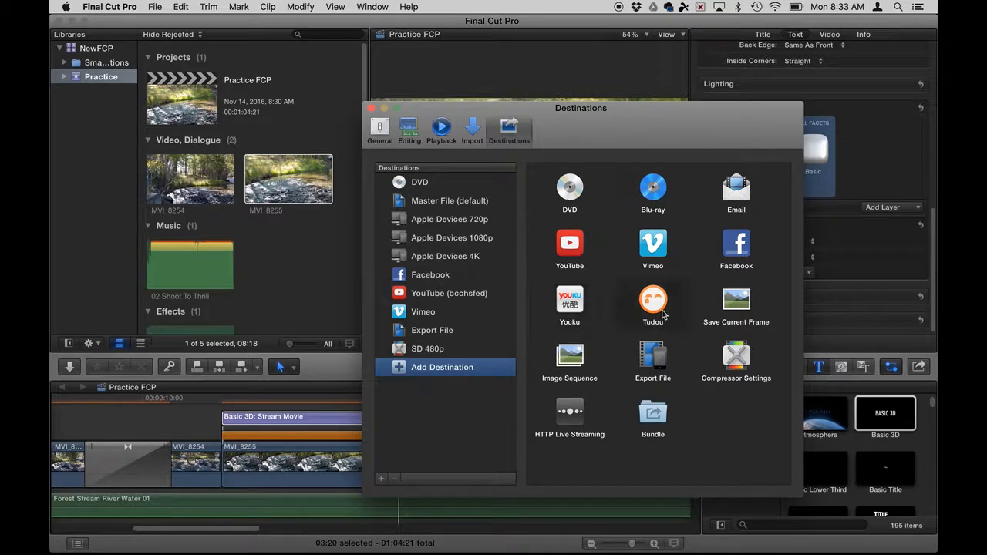
left_click(372, 108)
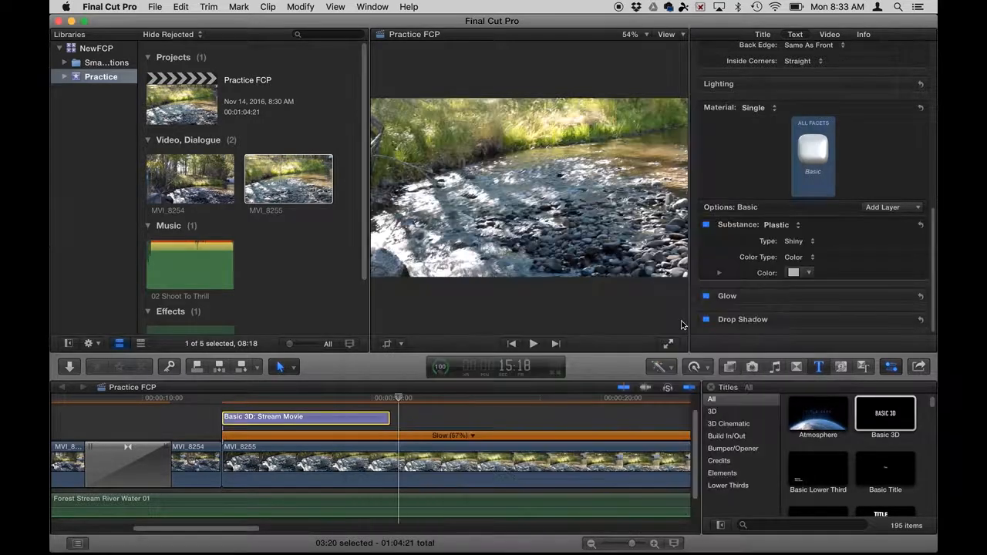
Step: Start sharing the project for Apple Devices 1080p and title the export "Stream Movie"
left_click(918, 368)
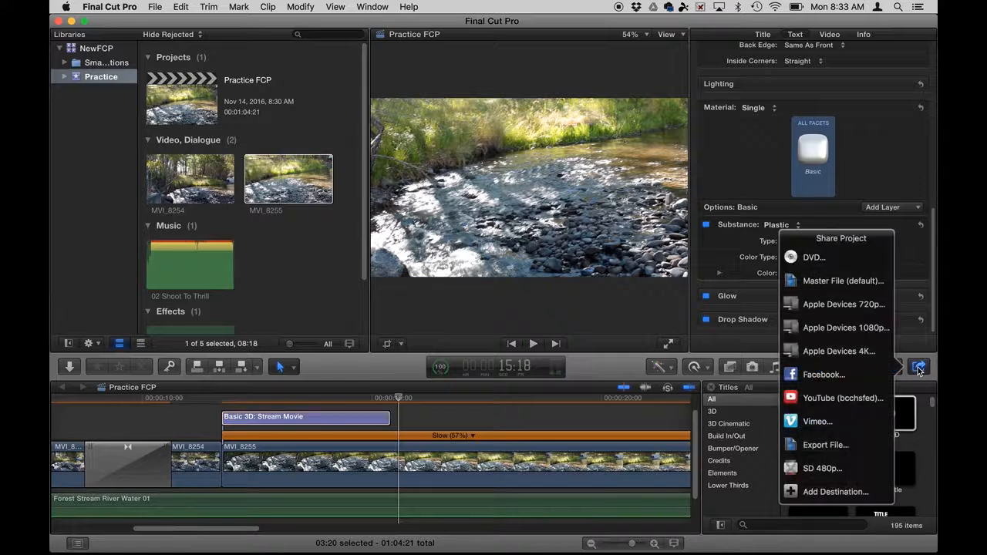
left_click(843, 330)
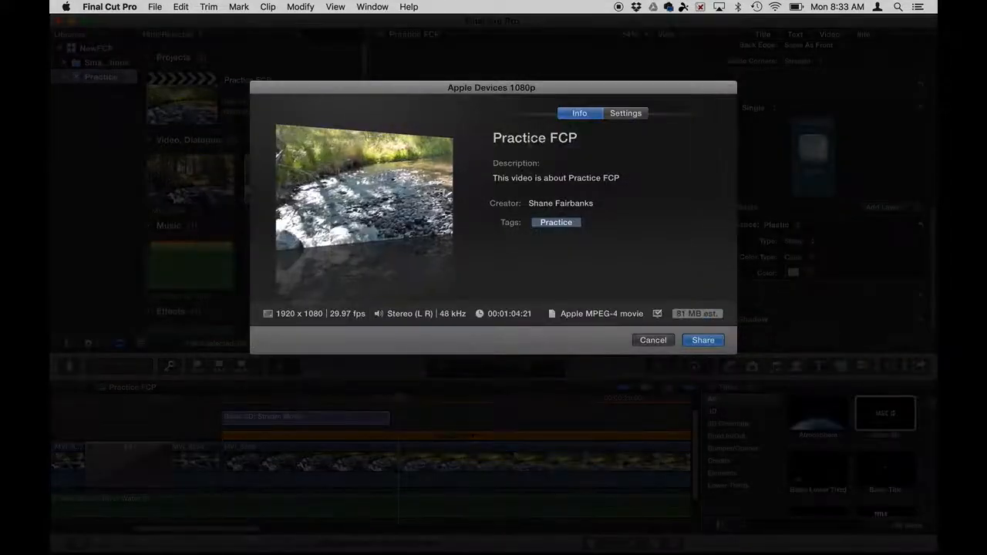
left_click(579, 137)
key("super+a")
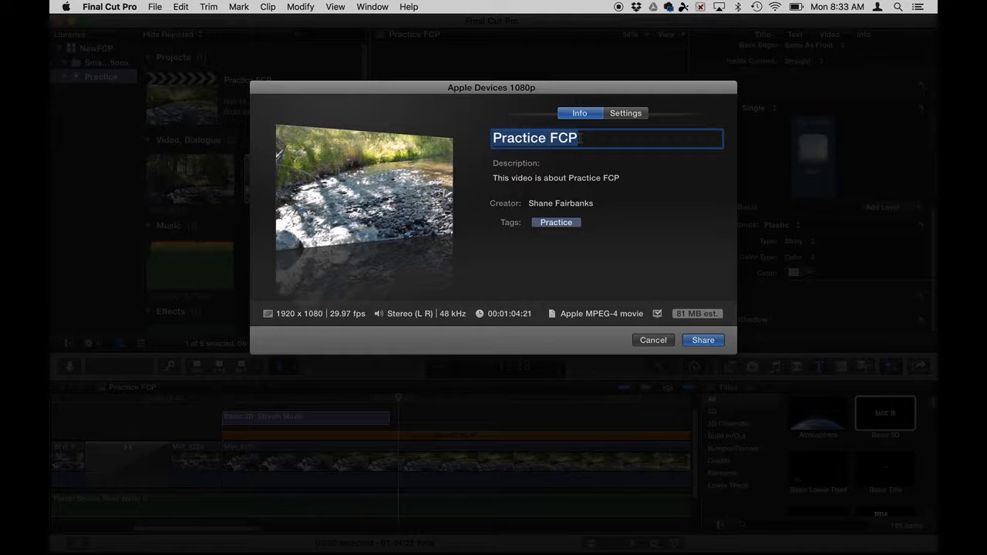
type("Stream Movie")
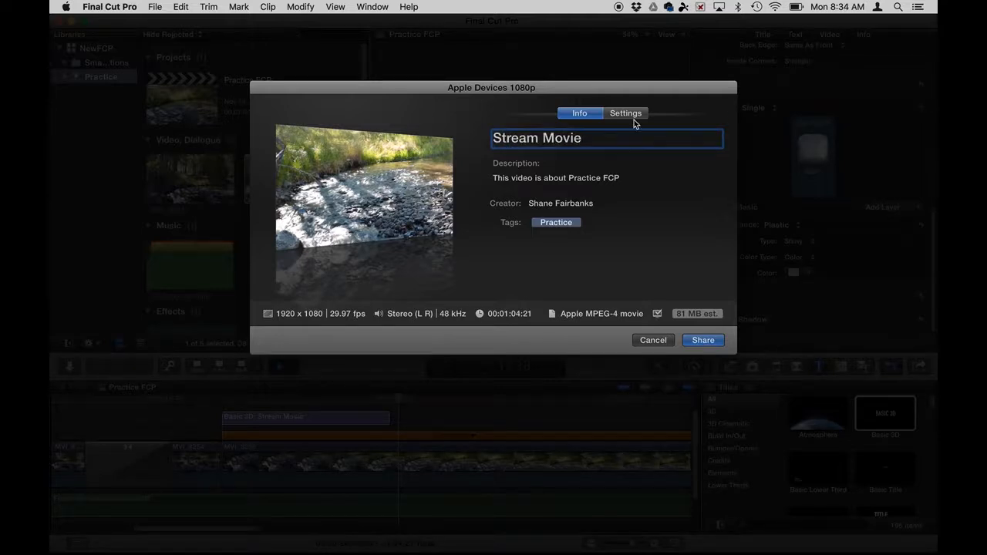
Step: Set the export's format to Computer and video codec to H.264 Better Quality, and share the movie
left_click(629, 114)
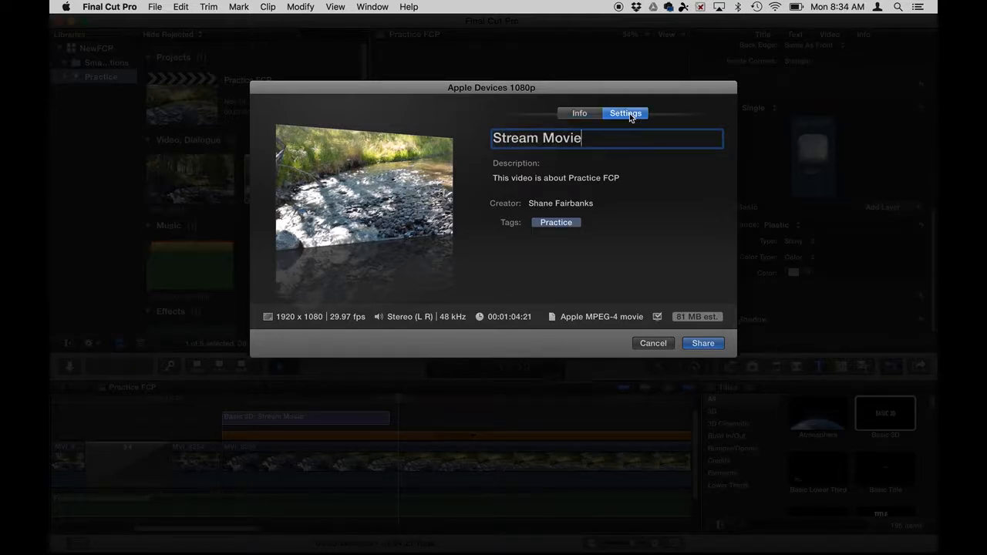
left_click(624, 169)
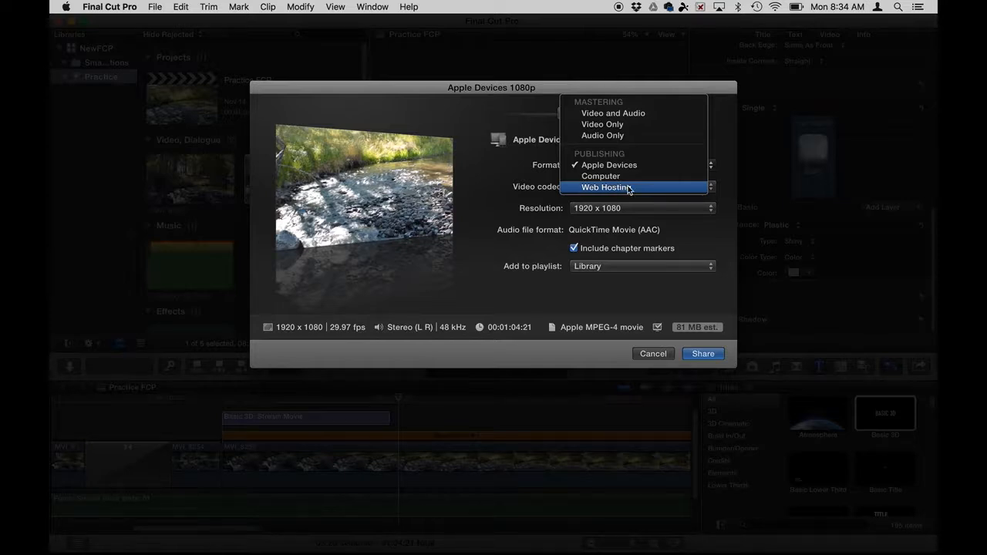
left_click(606, 188)
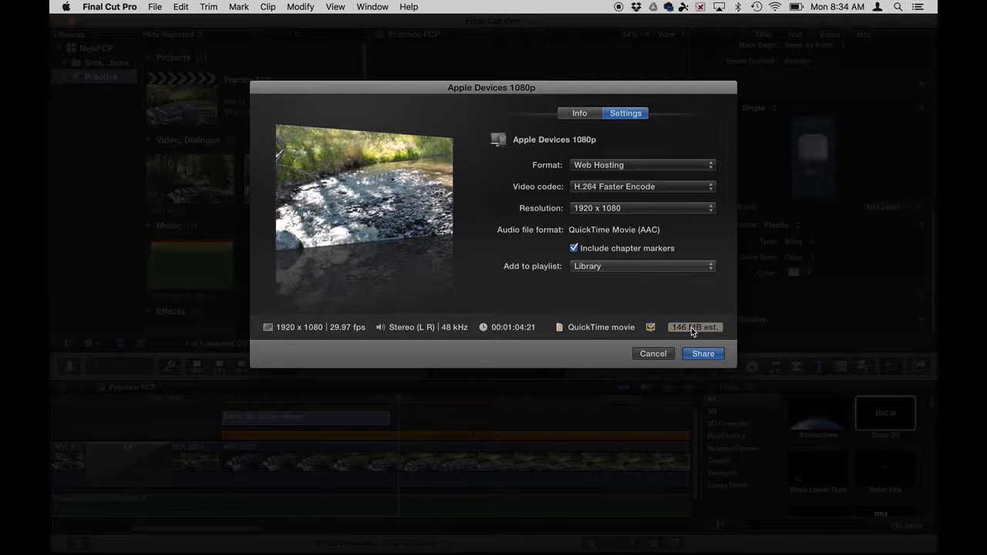
left_click(652, 165)
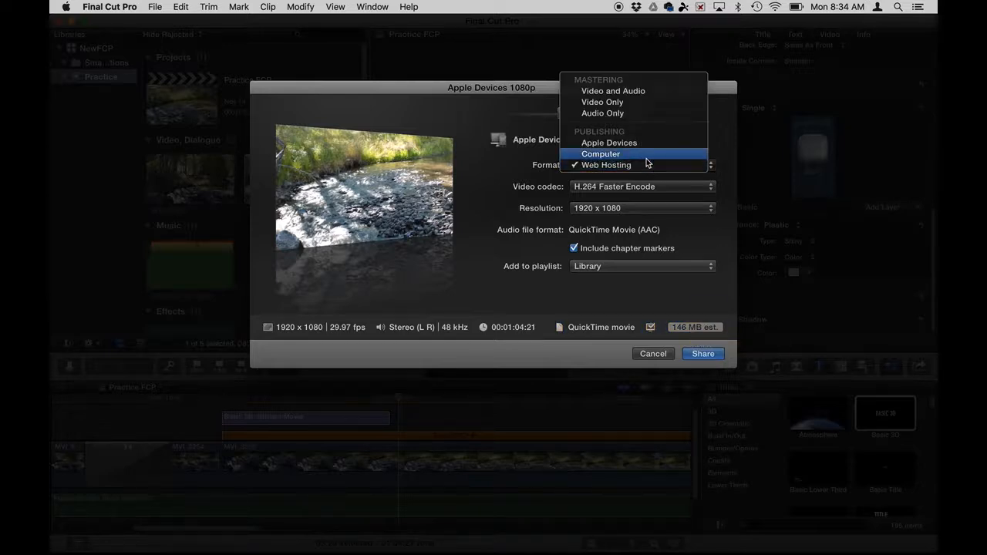
left_click(647, 154)
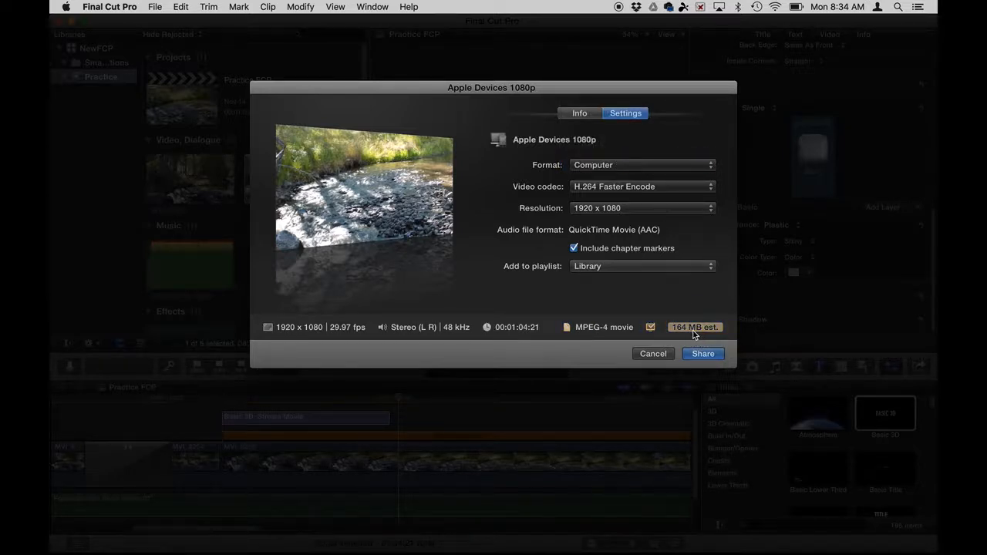
left_click(616, 191)
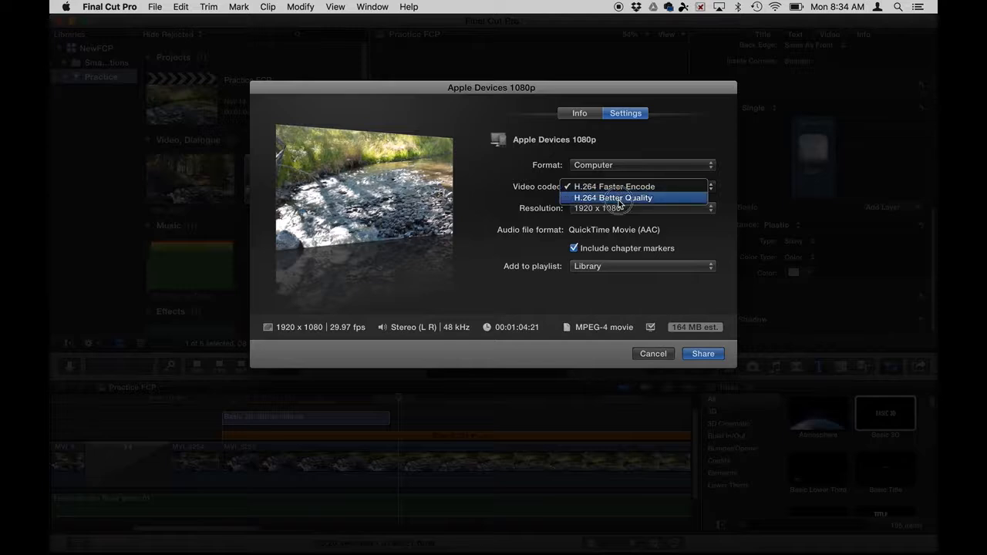
left_click(616, 197)
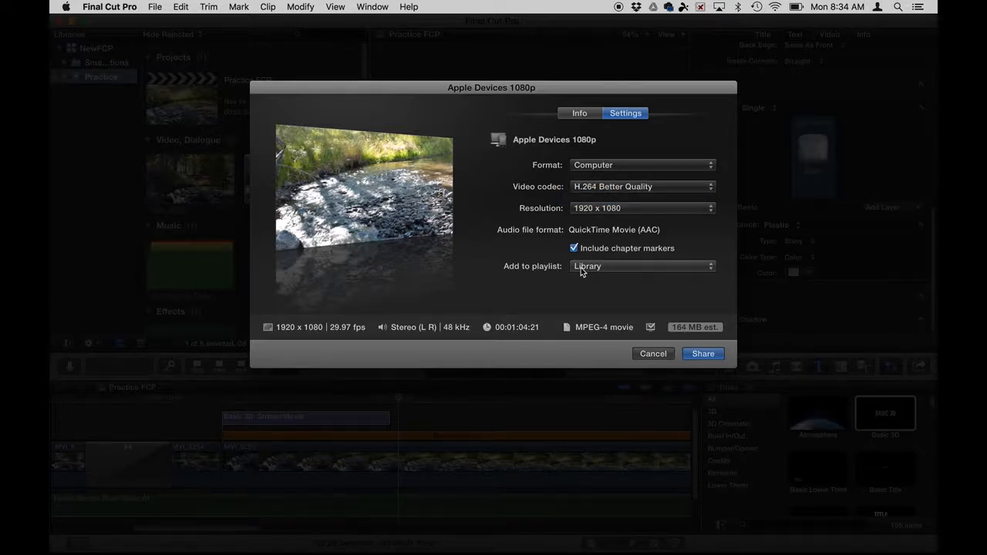
left_click(703, 354)
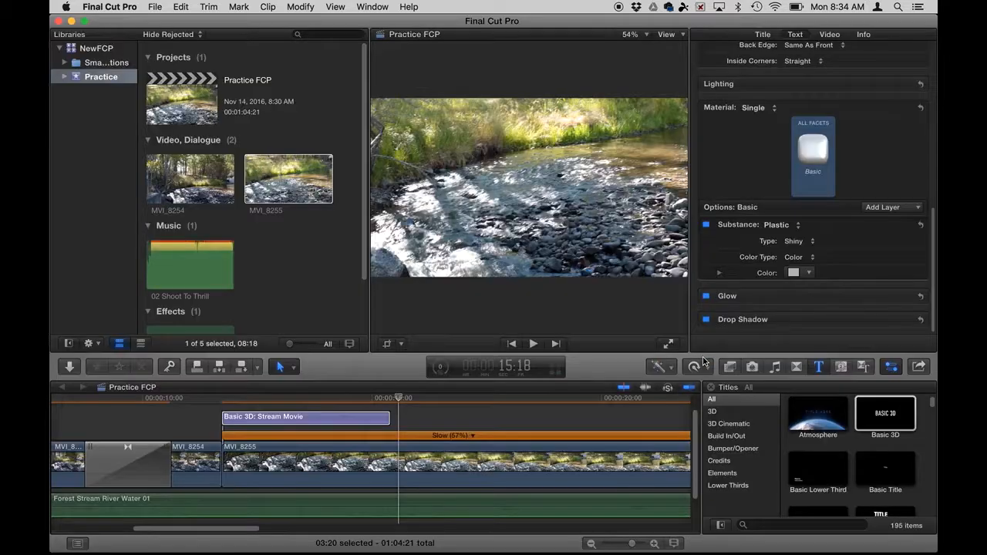
Step: Check the sharing status in the background tasks and find Stream Movie among the home videos in iTunes
left_click(440, 372)
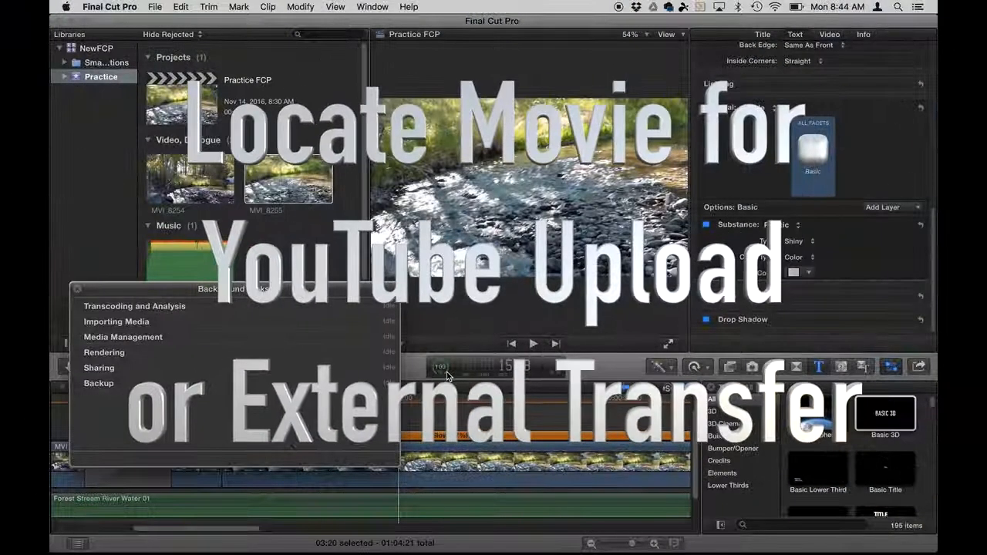
left_click(442, 373)
left_click(442, 373)
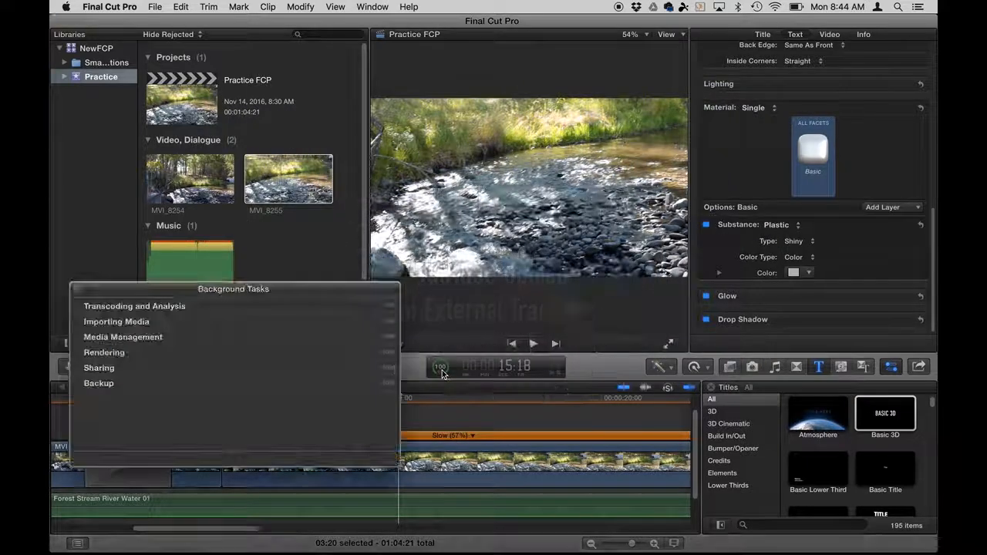
left_click(435, 372)
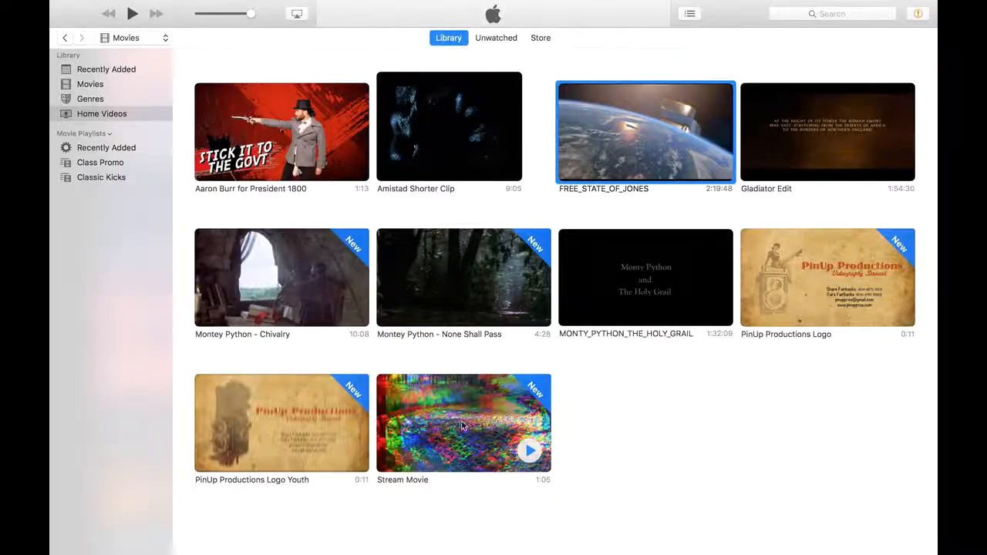
left_click(450, 424)
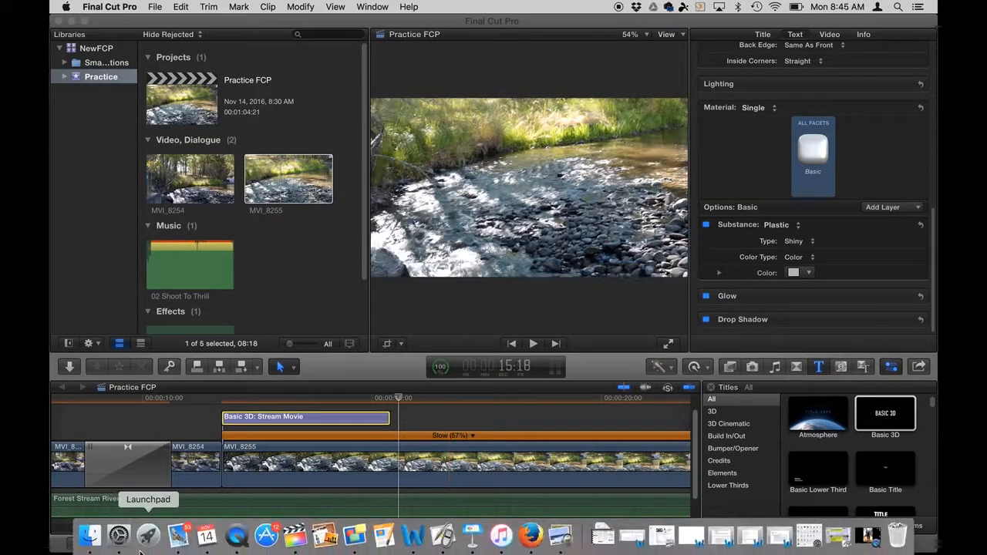
Step: Switch to Finder and select Stream Movie.mp4 in the Home Videos folder under Music, iTunes, iTunes Media
left_click(90, 535)
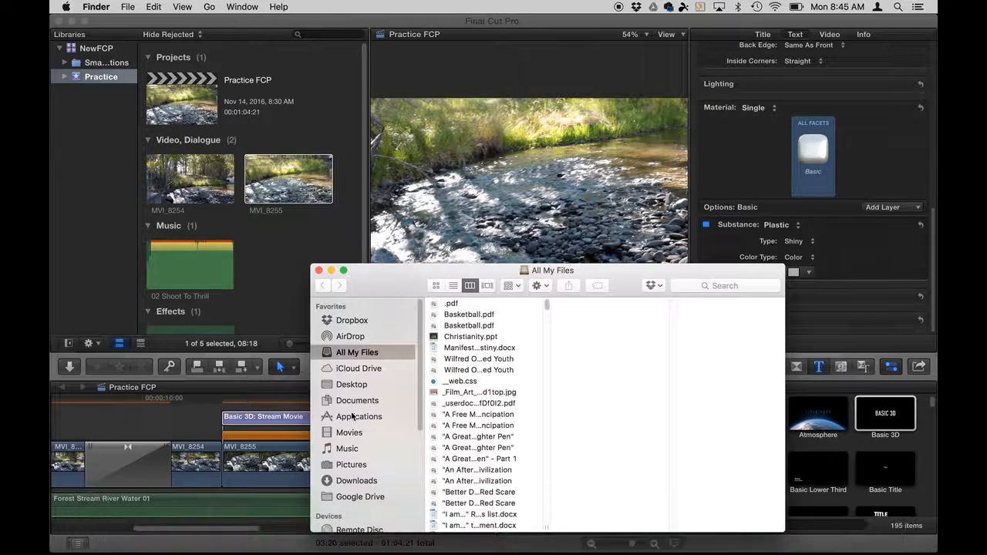
left_click(347, 449)
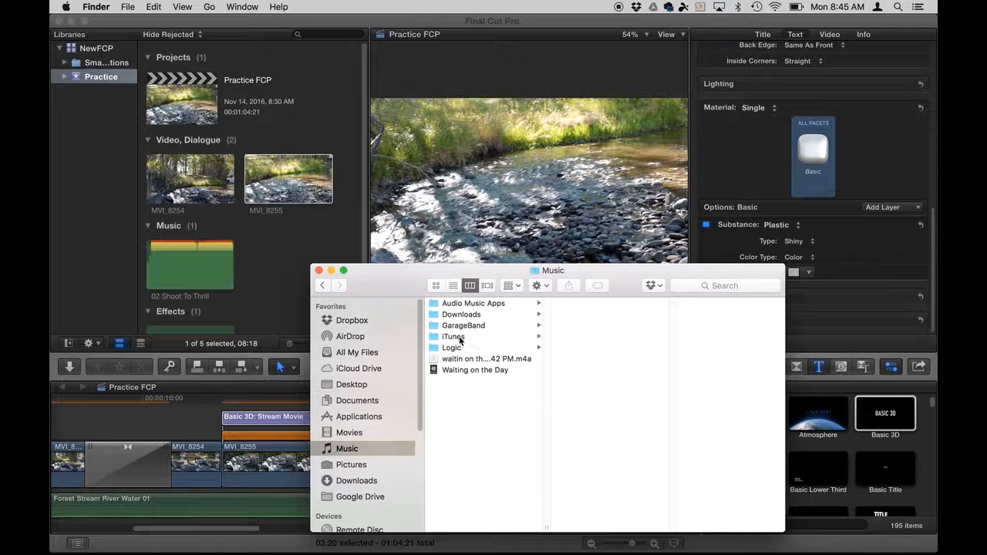
left_click(455, 337)
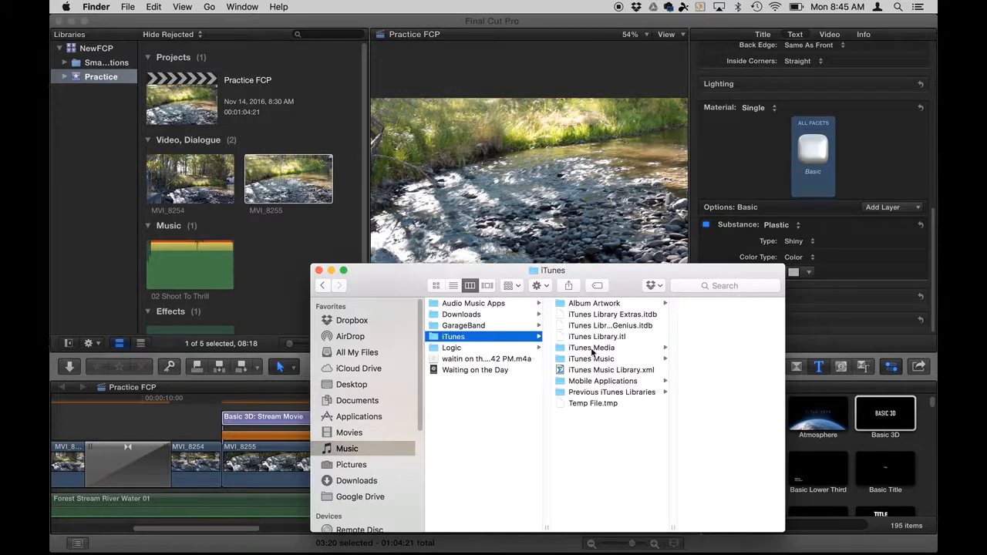
left_click(591, 349)
left_click(698, 339)
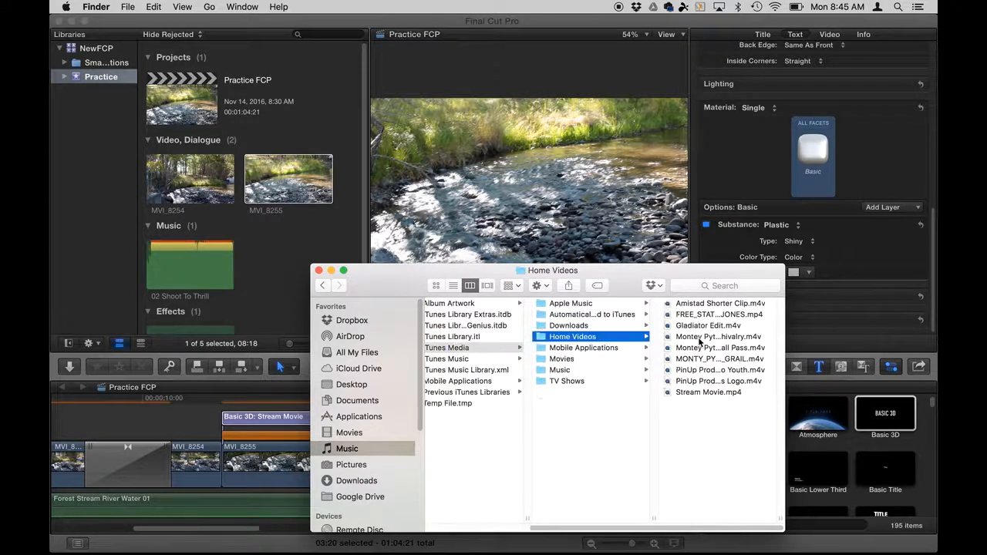
left_click(701, 392)
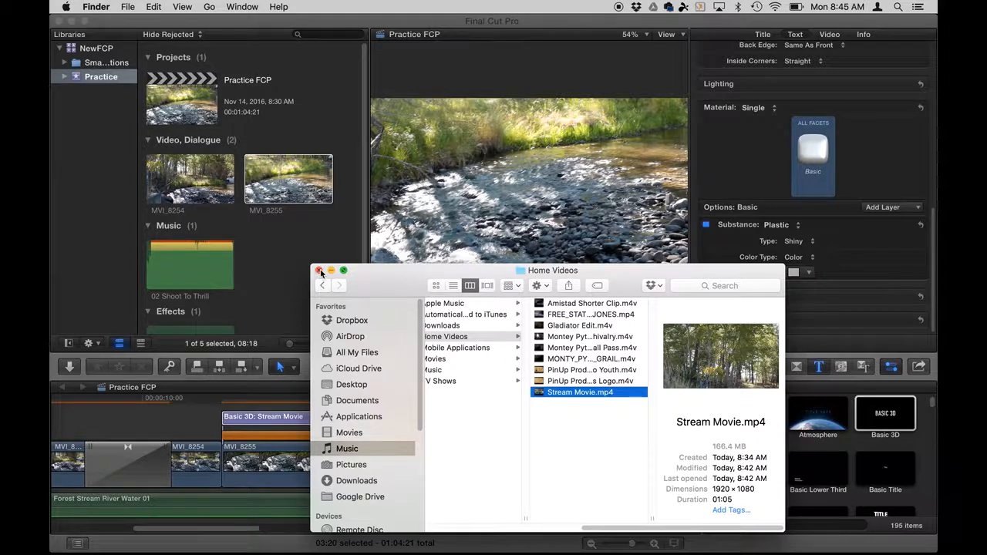
Step: Try moving Stream Movie.mp4 towards Google Drive, close the Finder window, and clear the clip selection in Final Cut Pro
left_click_drag(549, 392, 343, 501)
left_click_drag(563, 430, 568, 410)
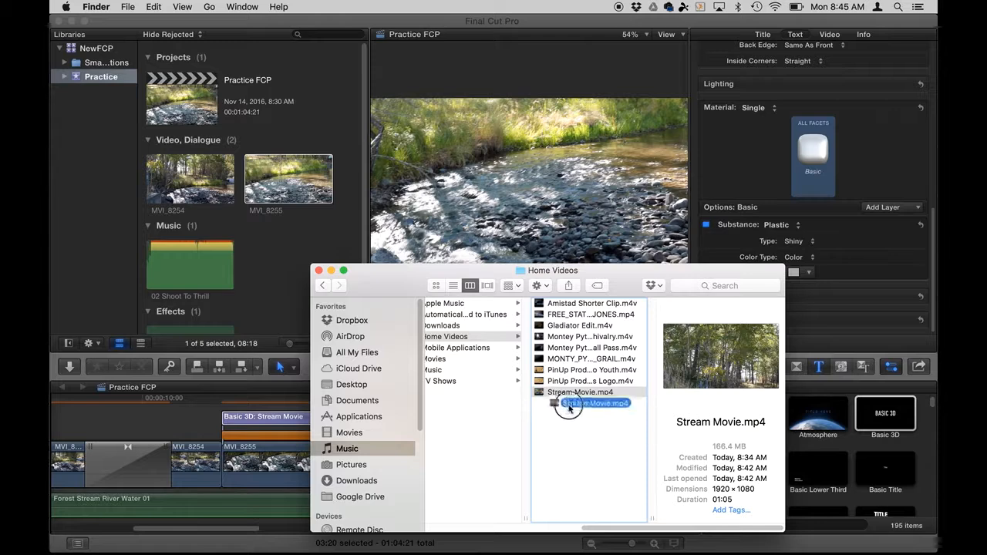
left_click(319, 270)
left_click(309, 281)
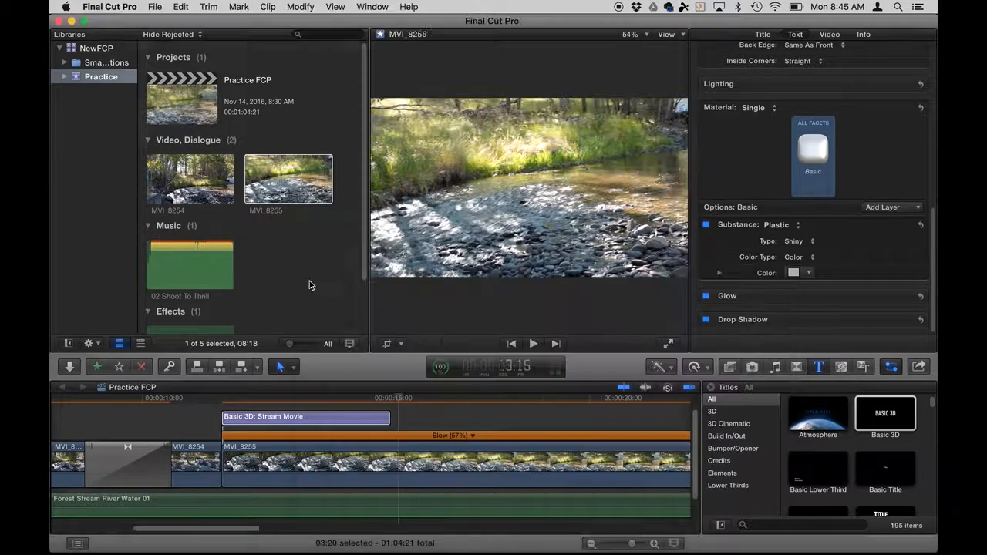
left_click(309, 282)
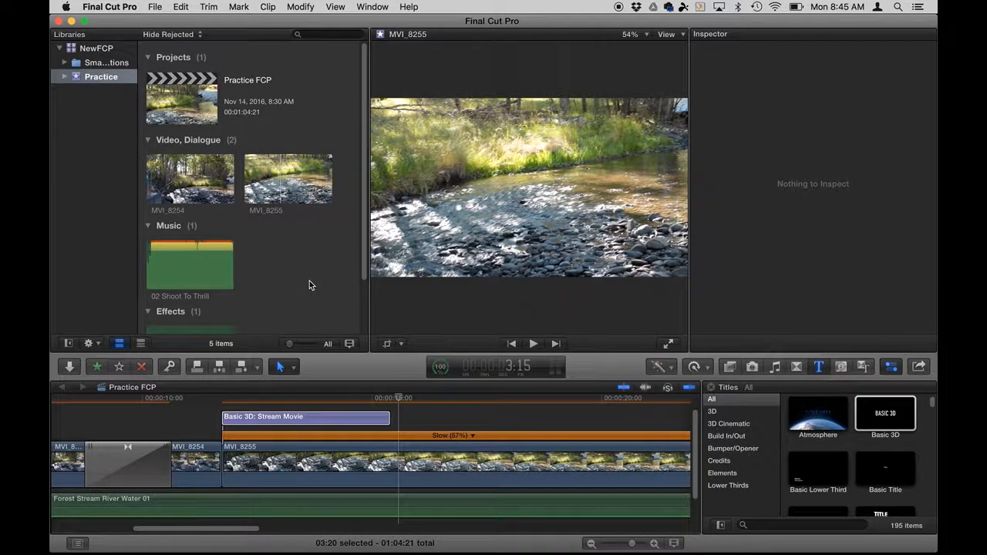